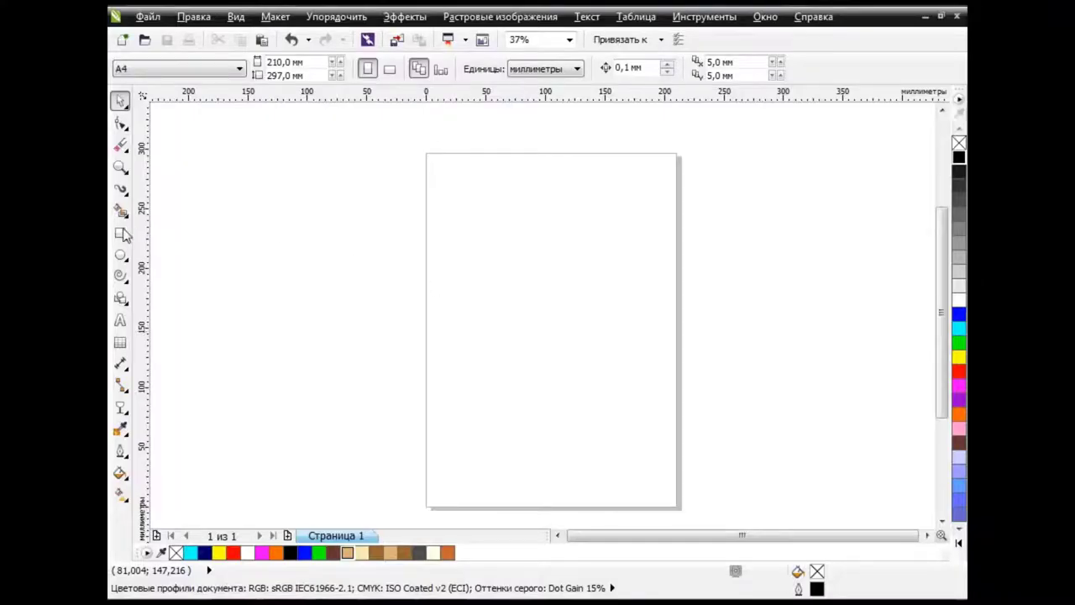
# Step: Draw a tall page-sized rectangle and convert it to curves
pyautogui.press('F6')
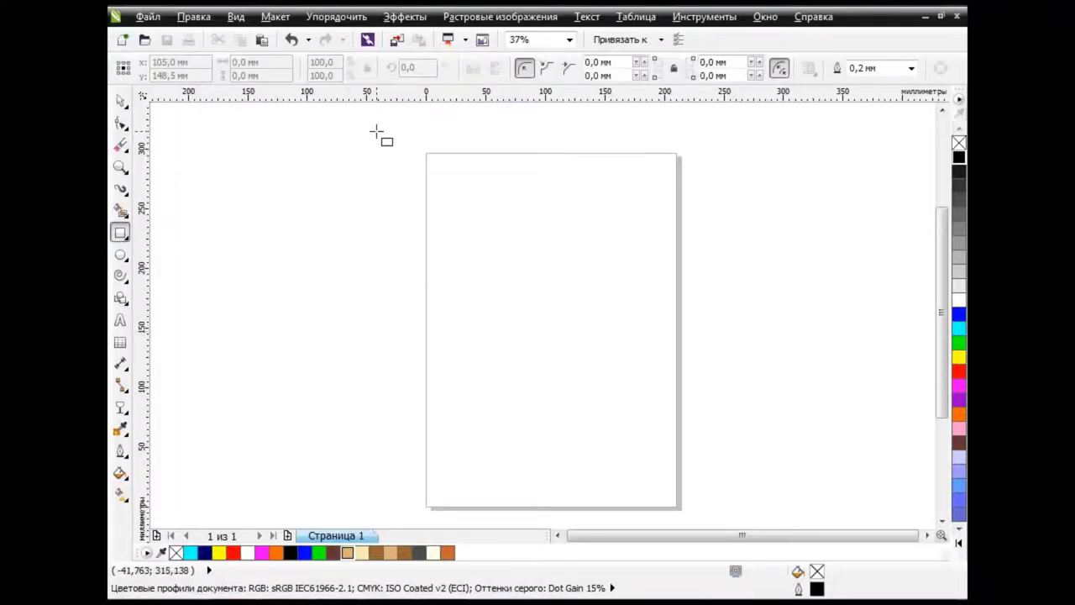
pyautogui.moveTo(374, 99); pyautogui.dragTo(679, 487)
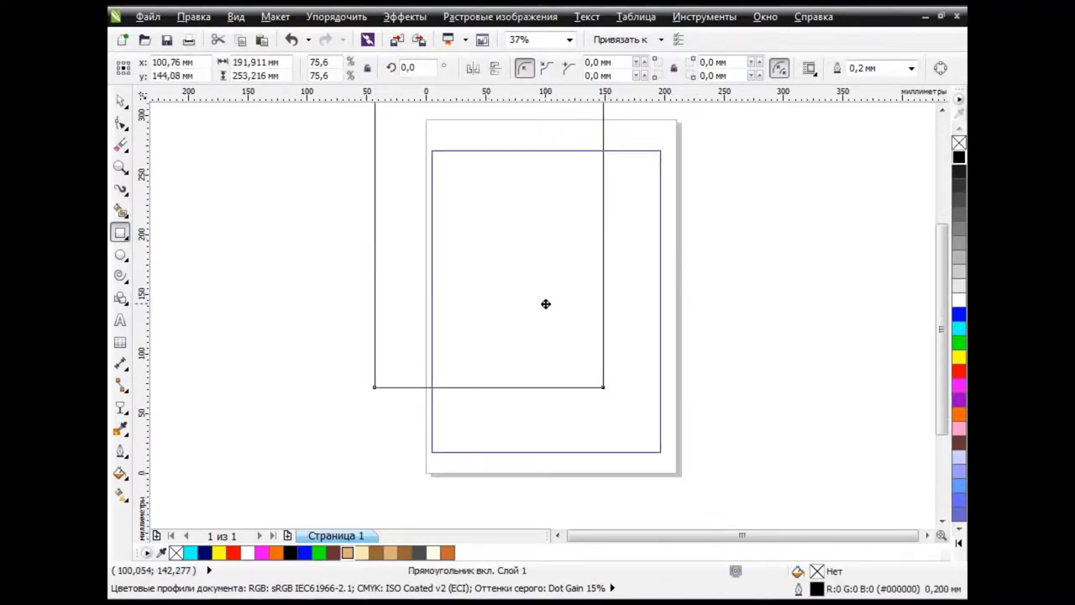
pyautogui.moveTo(486, 240); pyautogui.dragTo(546, 301)
pyautogui.scroll(2, 936, 377)
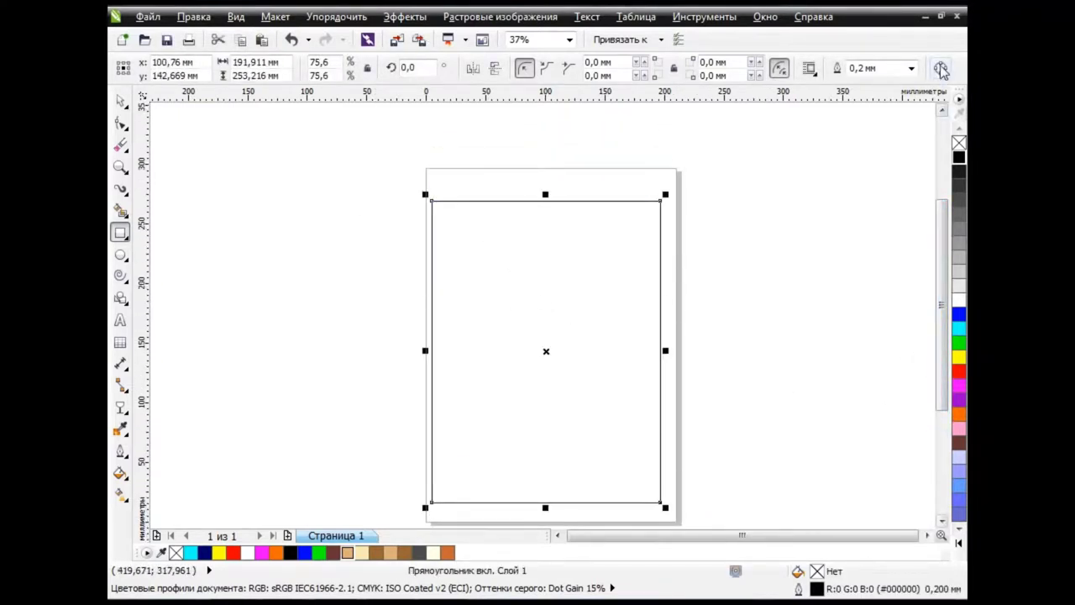
pyautogui.hotkey('ctrl', 'q')
pyautogui.click(327, 283)
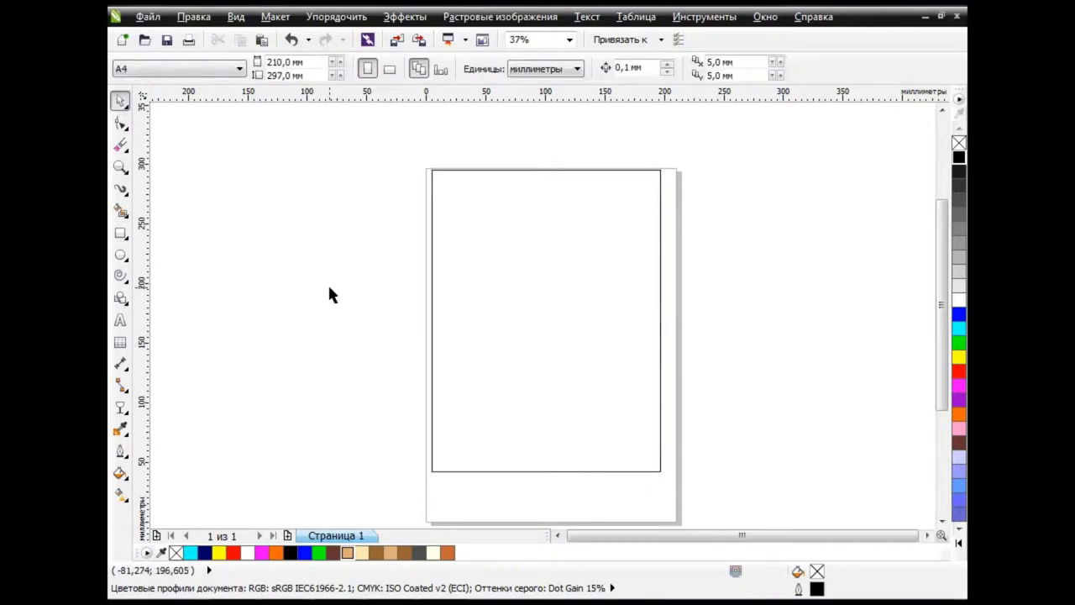
# Step: Erase wavy torn notches along the left and right edges with a 10 mm eraser
pyautogui.click(124, 148)
pyautogui.click(176, 181)
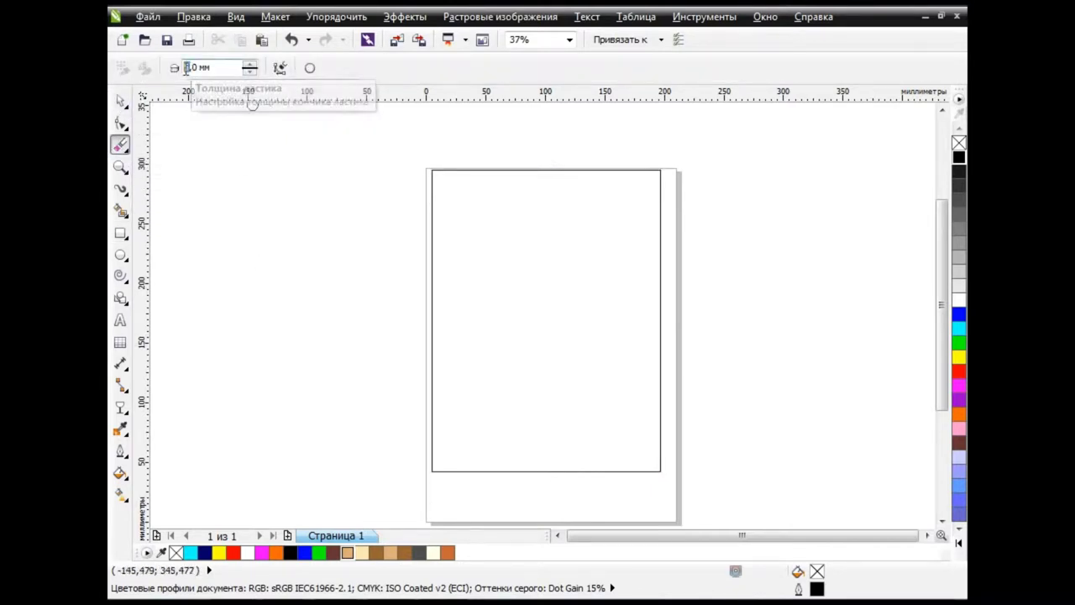
pyautogui.press('Return')
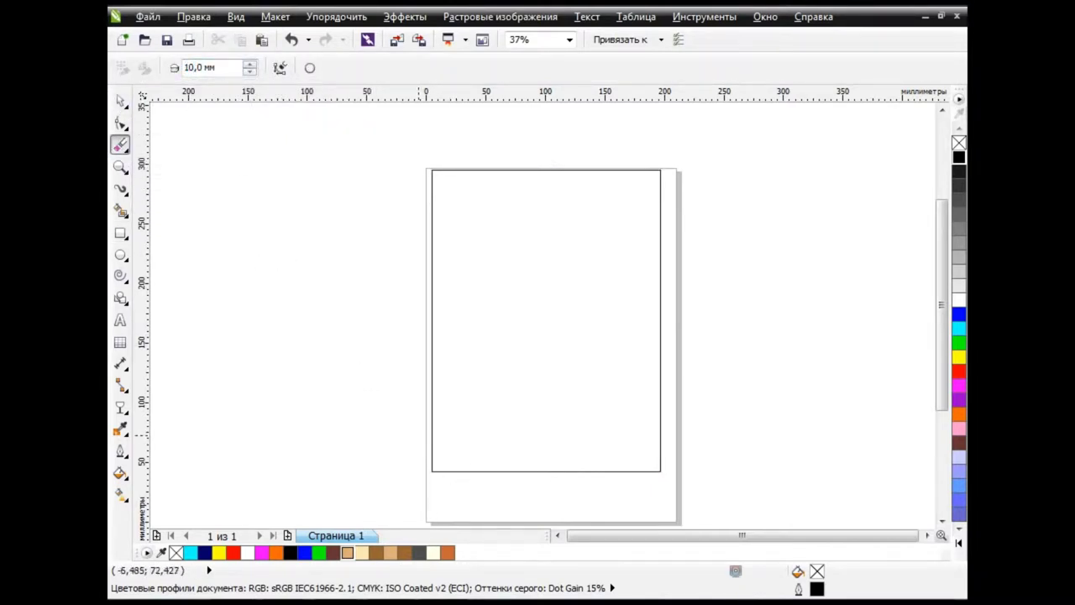
pyautogui.click(636, 337)
pyautogui.moveTo(426, 436); pyautogui.dragTo(422, 454)
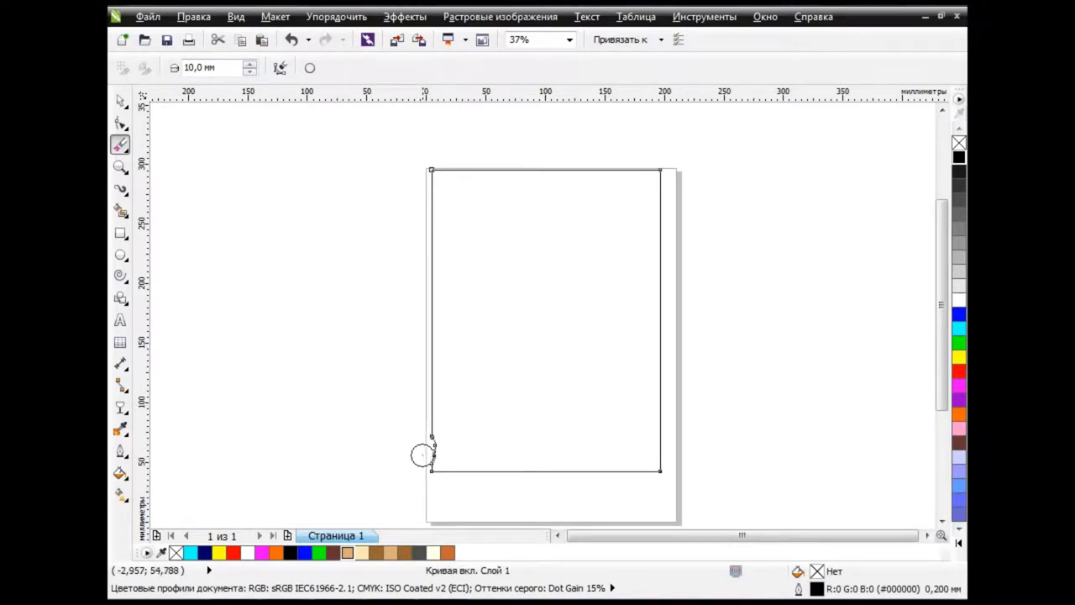
pyautogui.moveTo(421, 404); pyautogui.dragTo(419, 299)
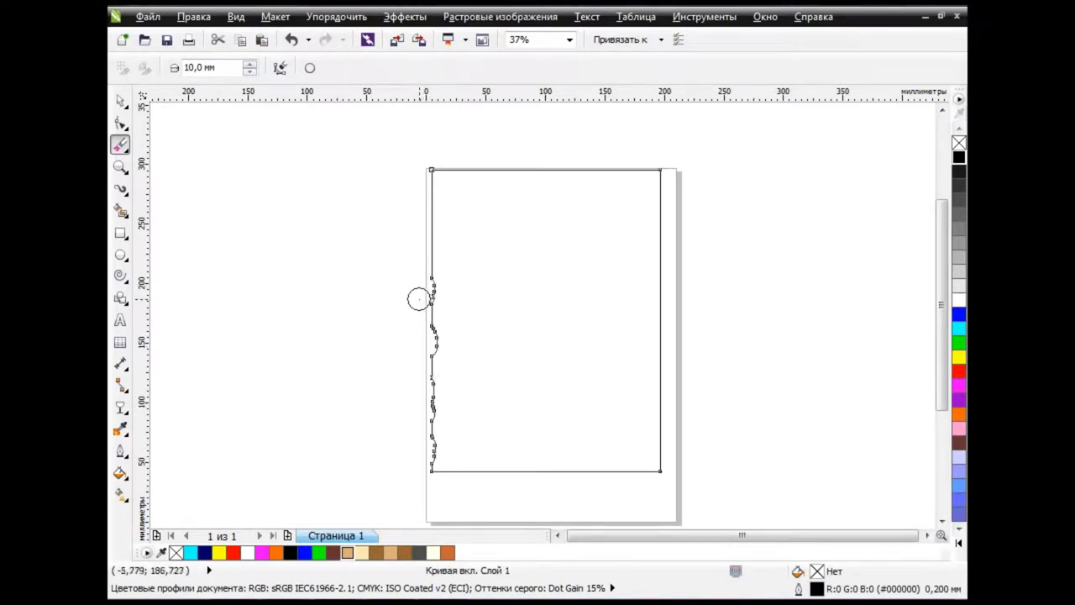
pyautogui.moveTo(422, 189)
pyautogui.mouseDown()
pyautogui.moveTo(420, 276)
pyautogui.moveTo(430, 254)
pyautogui.mouseUp()
pyautogui.click(290, 40)
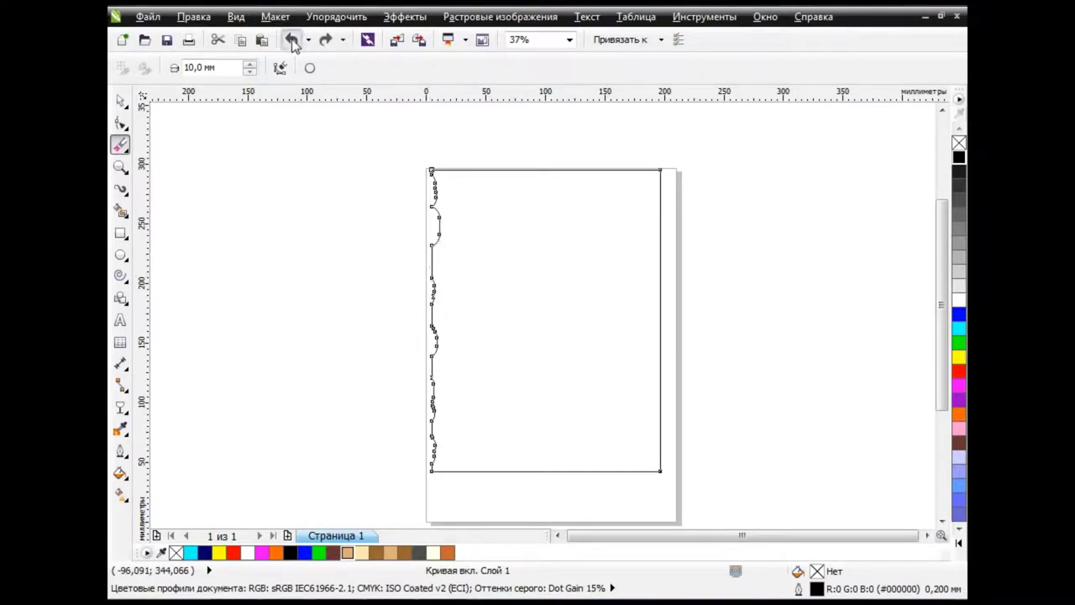
pyautogui.hotkey('ctrl', 'z')
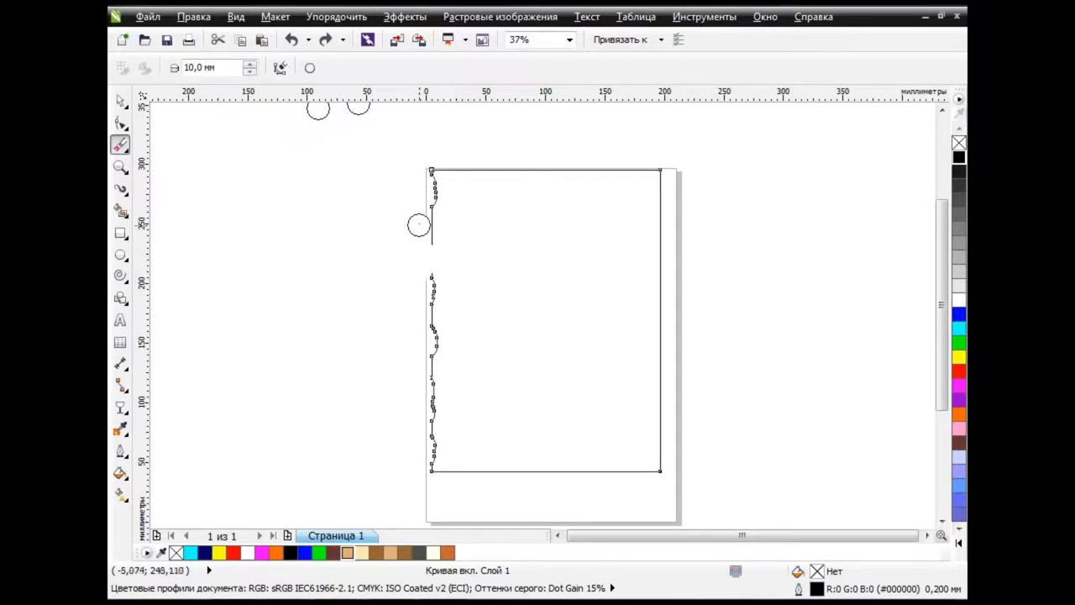
pyautogui.moveTo(678, 181)
pyautogui.mouseDown()
pyautogui.moveTo(669, 421)
pyautogui.moveTo(695, 465)
pyautogui.mouseUp()
# Step: Select all the sheet's nodes and use Reduce Nodes to cut it from 131 nodes
pyautogui.click(122, 123)
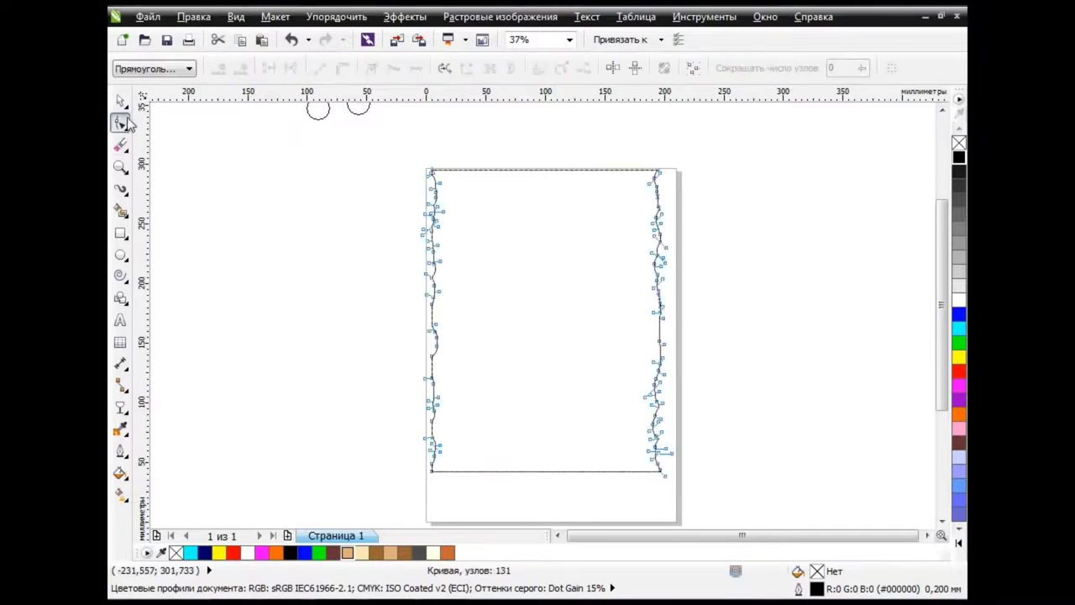
pyautogui.moveTo(391, 152); pyautogui.dragTo(734, 499)
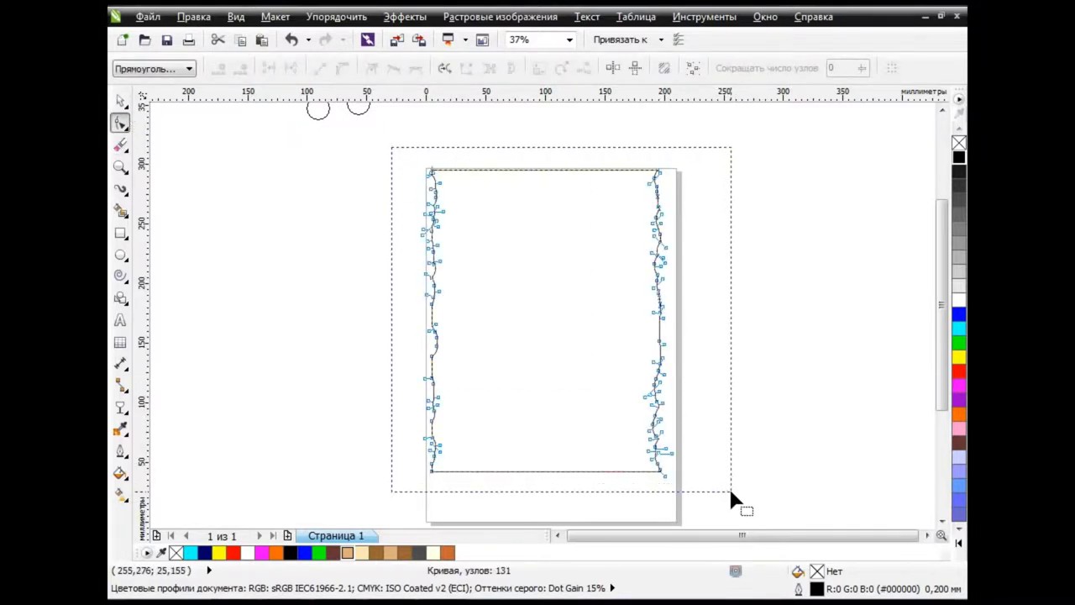
pyautogui.click(120, 100)
pyautogui.click(406, 269)
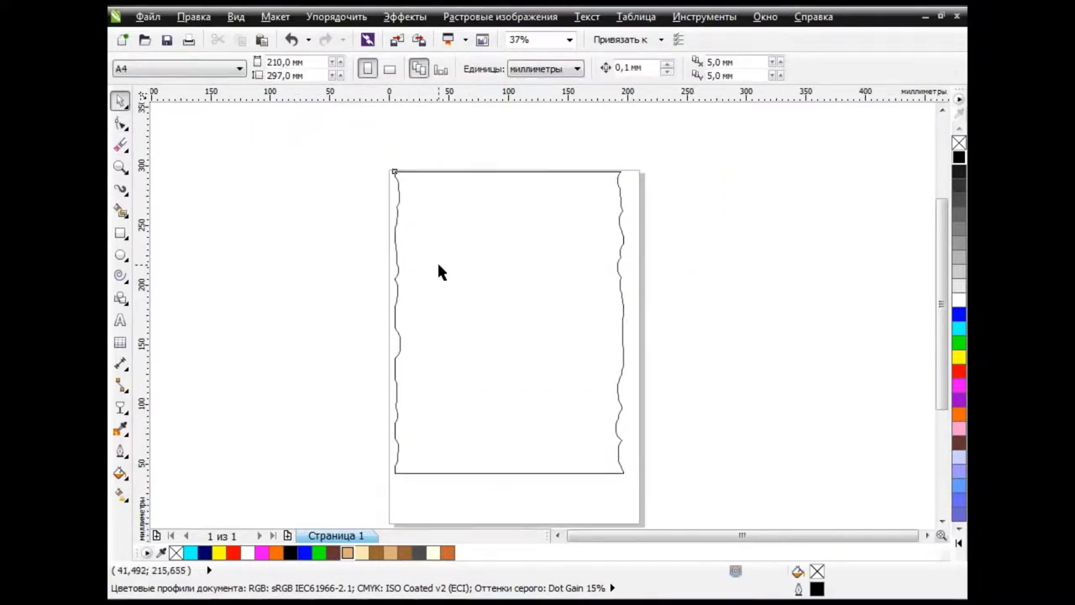
pyautogui.doubleClick(395, 262)
pyautogui.moveTo(348, 154); pyautogui.dragTo(700, 499)
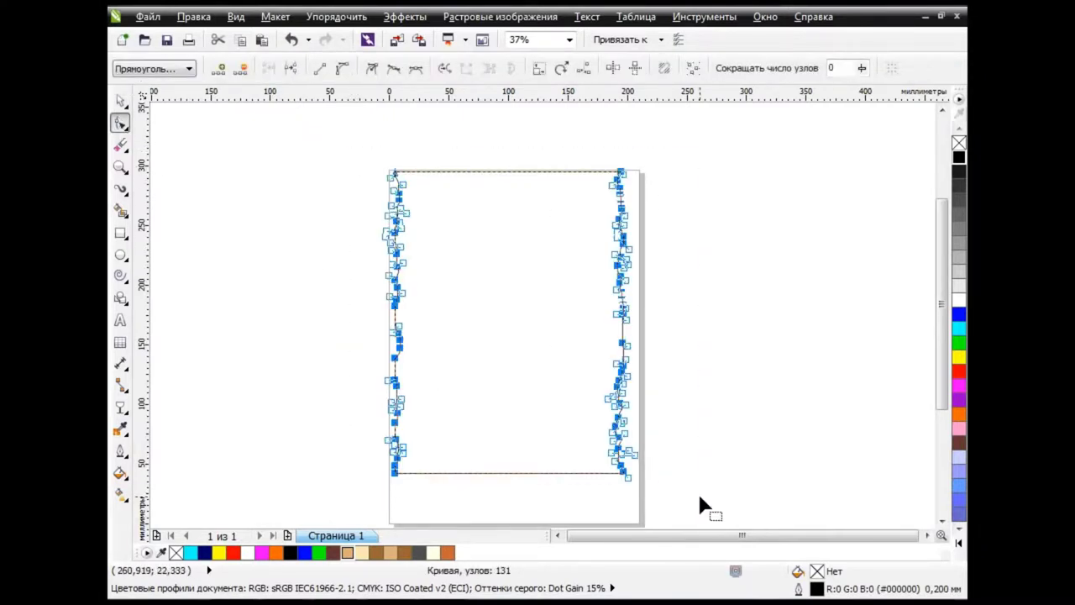
pyautogui.click(862, 70)
pyautogui.moveTo(862, 89)
pyautogui.mouseDown()
pyautogui.moveTo(900, 96)
pyautogui.moveTo(848, 96)
pyautogui.moveTo(890, 94)
pyautogui.mouseUp()
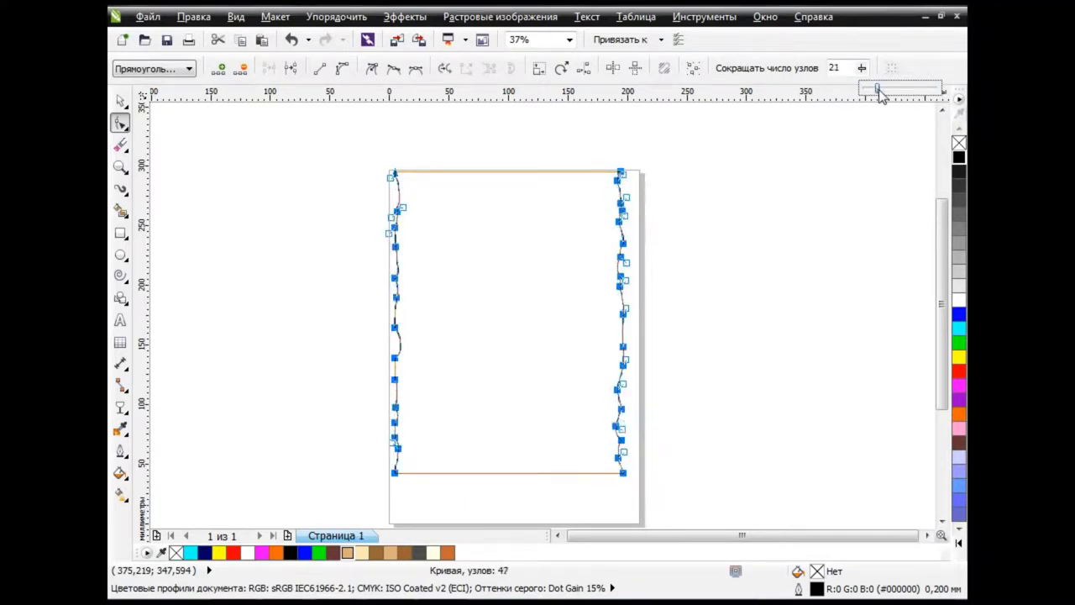
pyautogui.click(787, 232)
# Step: Delete excess nodes along the upper left edge
pyautogui.scroll(1, 376, 178)
pyautogui.scroll(2, 375, 178)
pyautogui.click(456, 171)
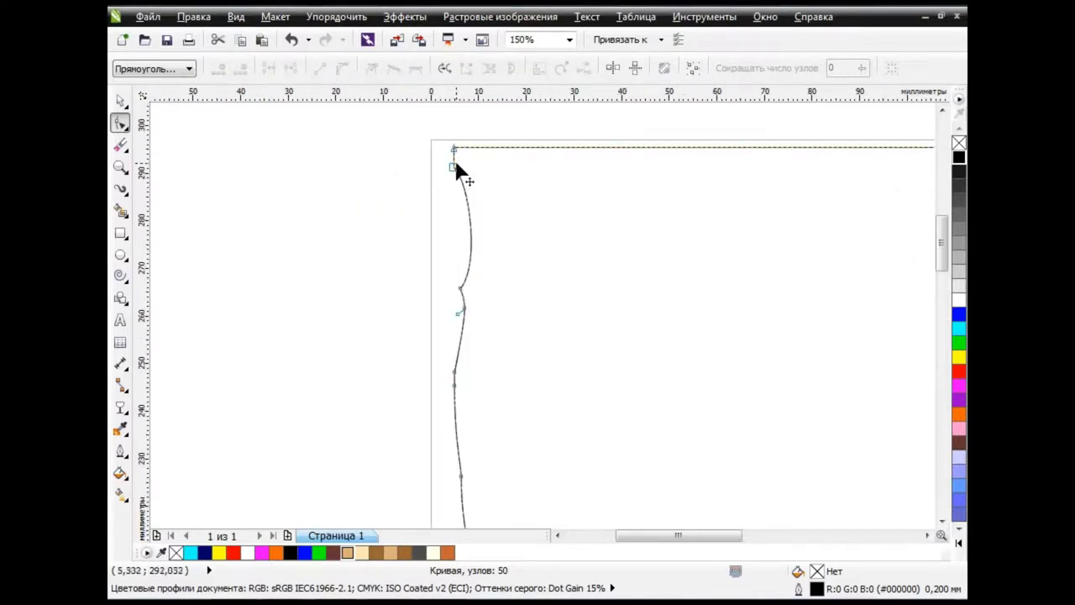
pyautogui.press('Delete')
pyautogui.moveTo(943, 244); pyautogui.dragTo(942, 256)
pyautogui.moveTo(432, 216); pyautogui.dragTo(485, 352)
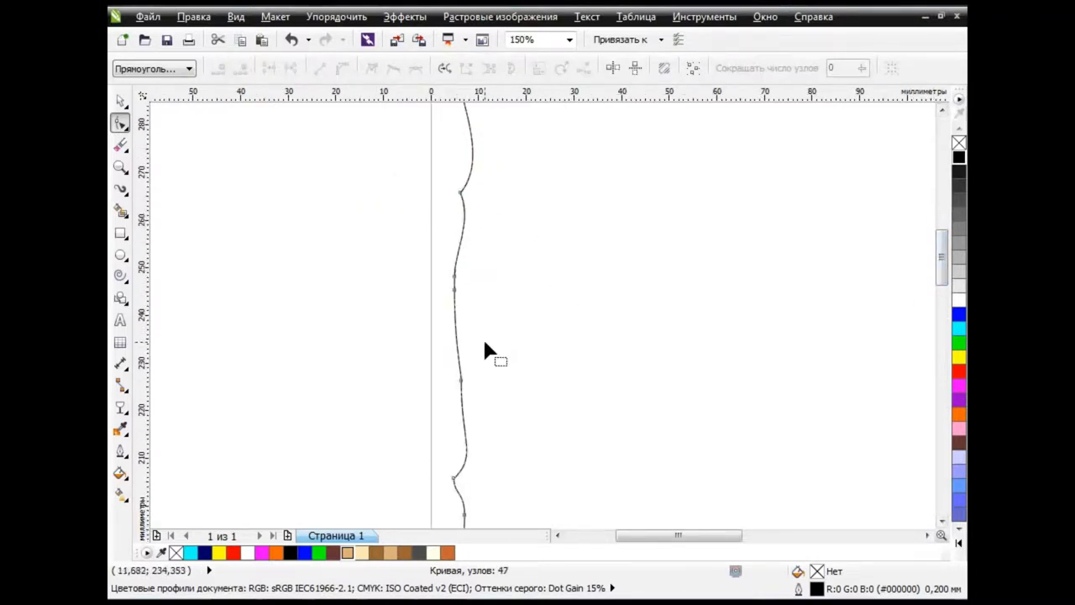
pyautogui.press('Delete')
# Step: Reshape the lower left edge by deleting one node and moving another
pyautogui.doubleClick(454, 285)
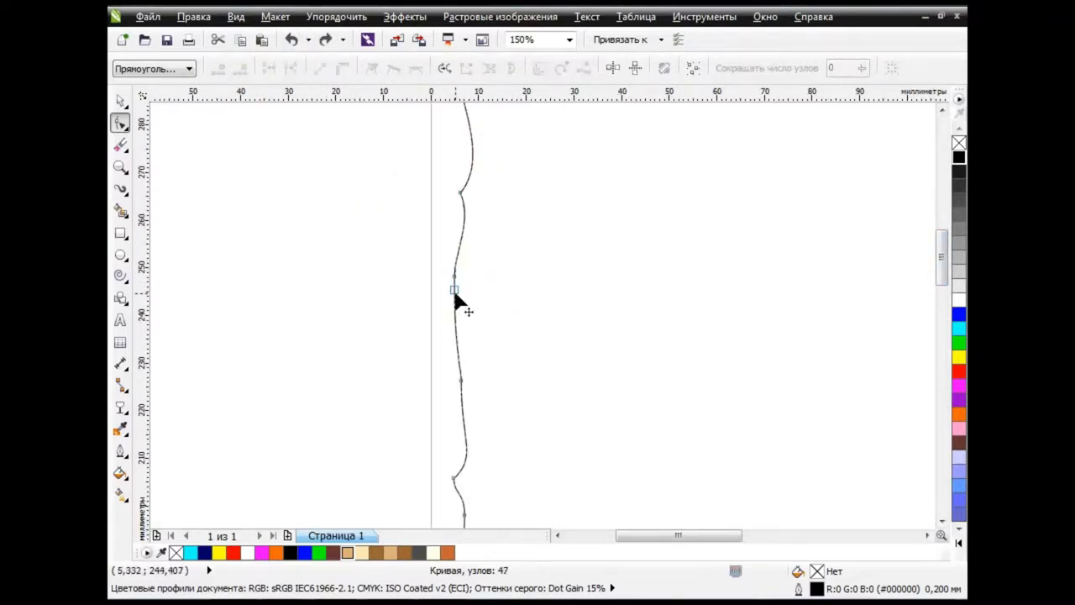
pyautogui.press('Delete')
pyautogui.moveTo(922, 259); pyautogui.dragTo(940, 382)
pyautogui.click(461, 312)
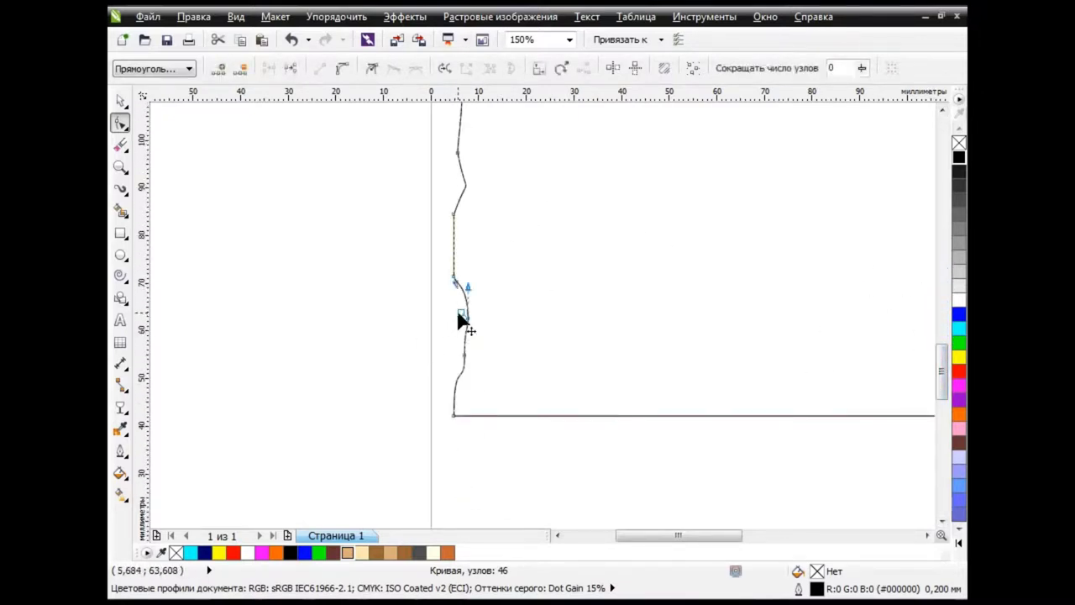
pyautogui.moveTo(470, 331); pyautogui.dragTo(477, 324)
pyautogui.moveTo(657, 535); pyautogui.dragTo(790, 535)
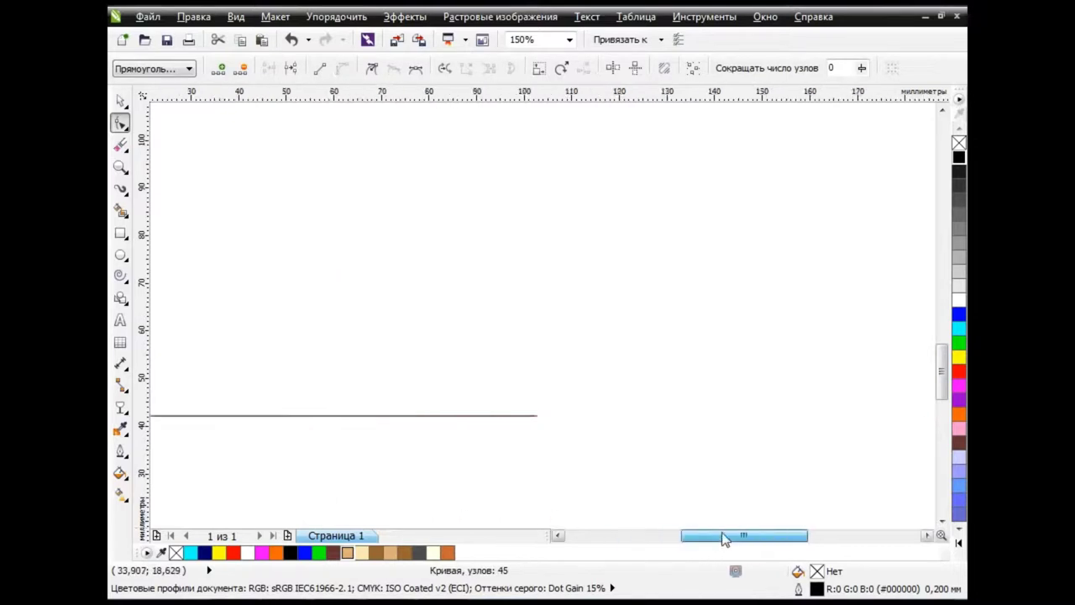
pyautogui.click(553, 378)
# Step: Apply a Uniform Fill of RGB 220, 175, 120 (#DCAF78) to the whole sheet
pyautogui.press('space')
pyautogui.press('F4')
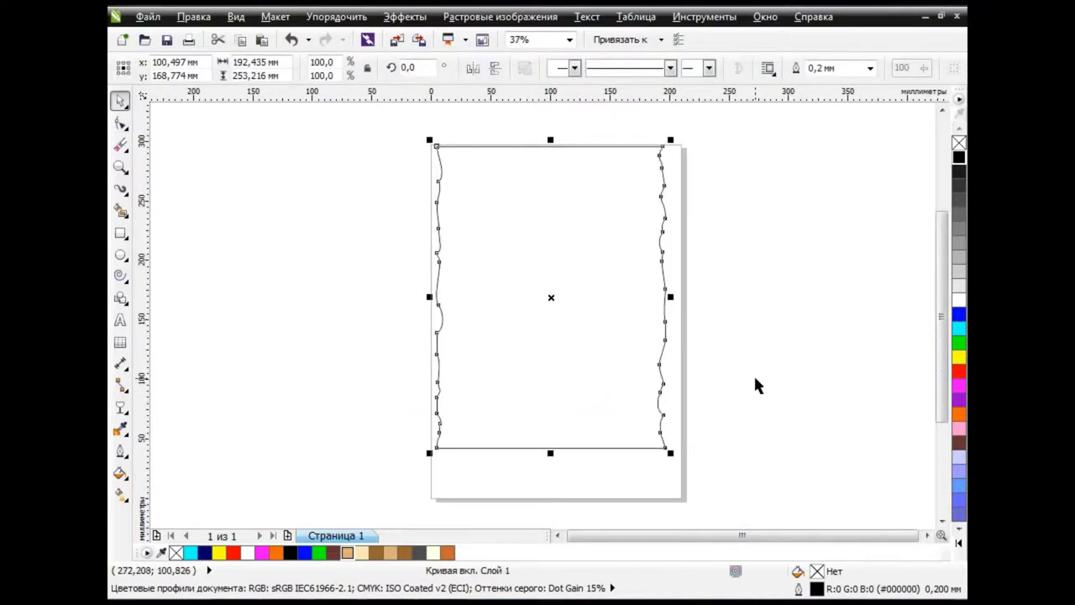
pyautogui.click(119, 480)
pyautogui.click(202, 356)
pyautogui.write('220')
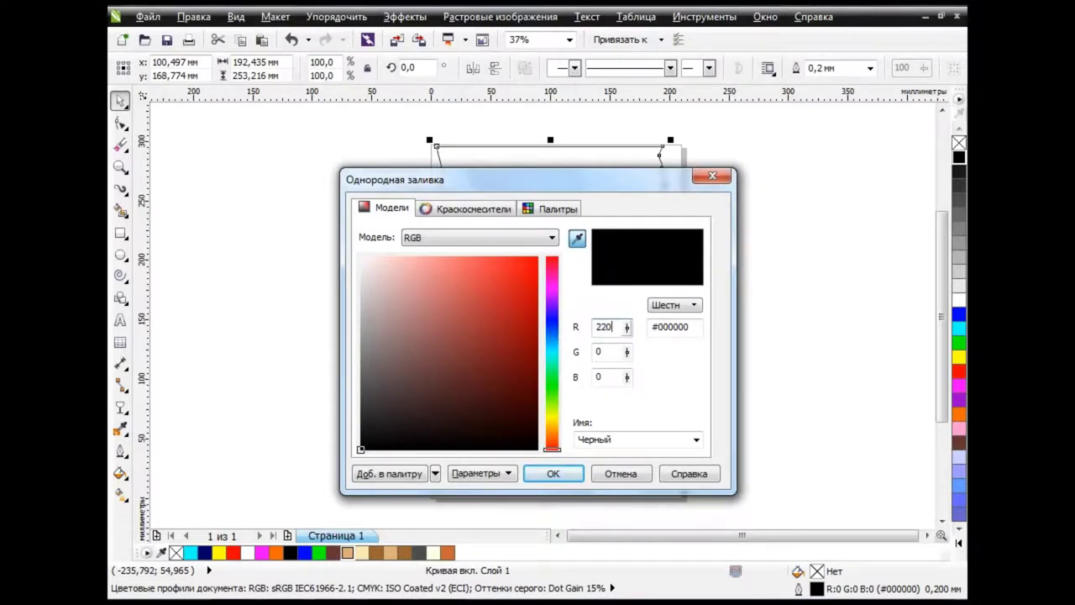
pyautogui.press('Tab')
pyautogui.press('Tab')
pyautogui.write('1')
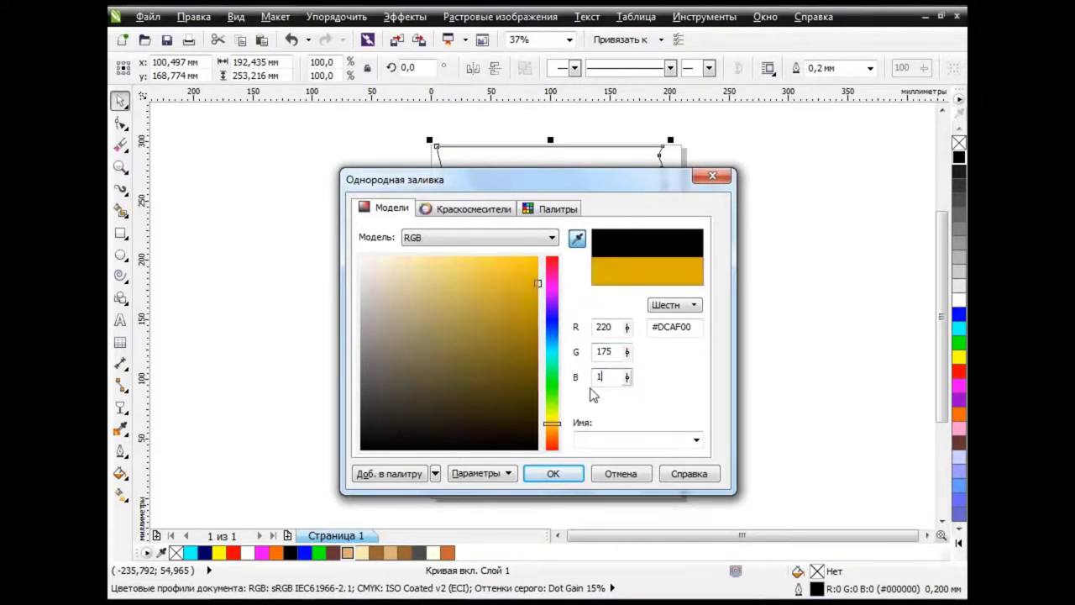
pyautogui.click(552, 473)
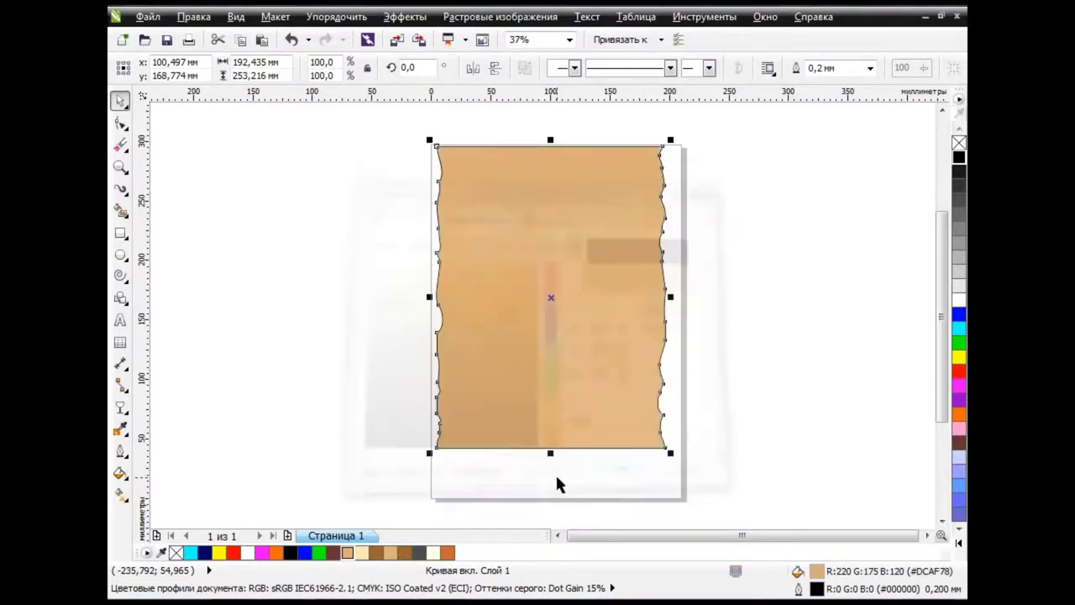
pyautogui.click(722, 338)
pyautogui.click(617, 293)
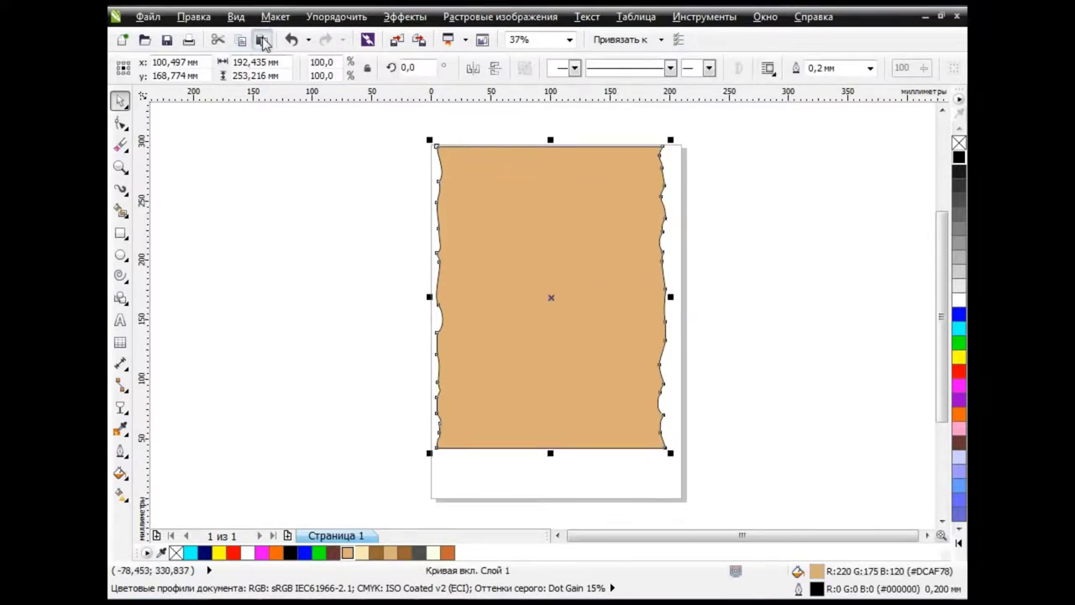
# Step: Select and adjust the nodes around the notch on the sheet's right edge
pyautogui.press('Escape')
pyautogui.click(120, 123)
pyautogui.click(634, 307)
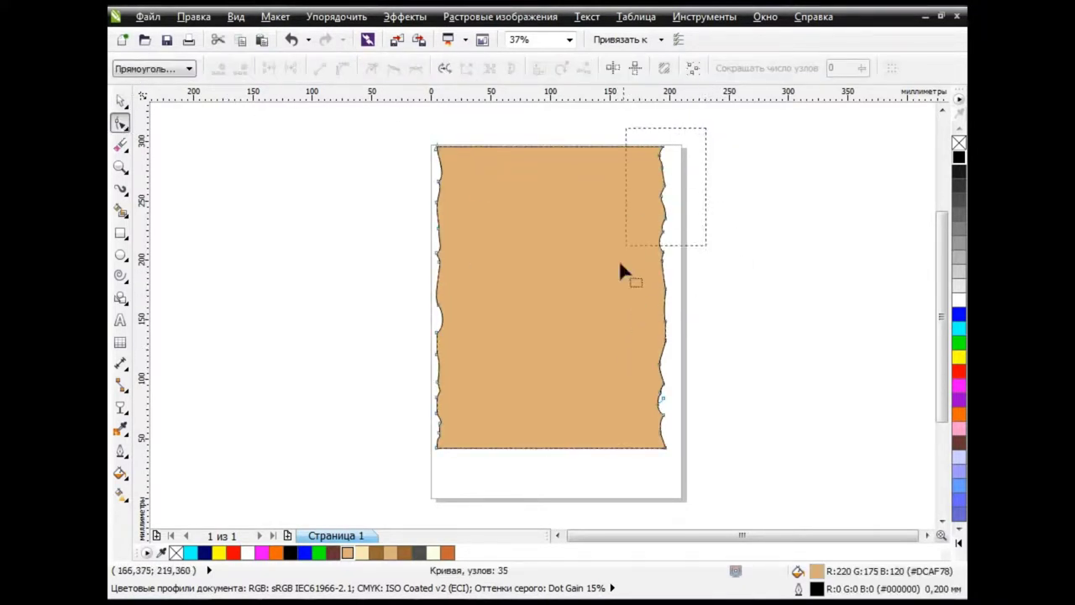
pyautogui.moveTo(630, 134)
pyautogui.mouseDown()
pyautogui.moveTo(682, 455)
pyautogui.moveTo(631, 476)
pyautogui.mouseUp()
pyautogui.scroll(2, 682, 441)
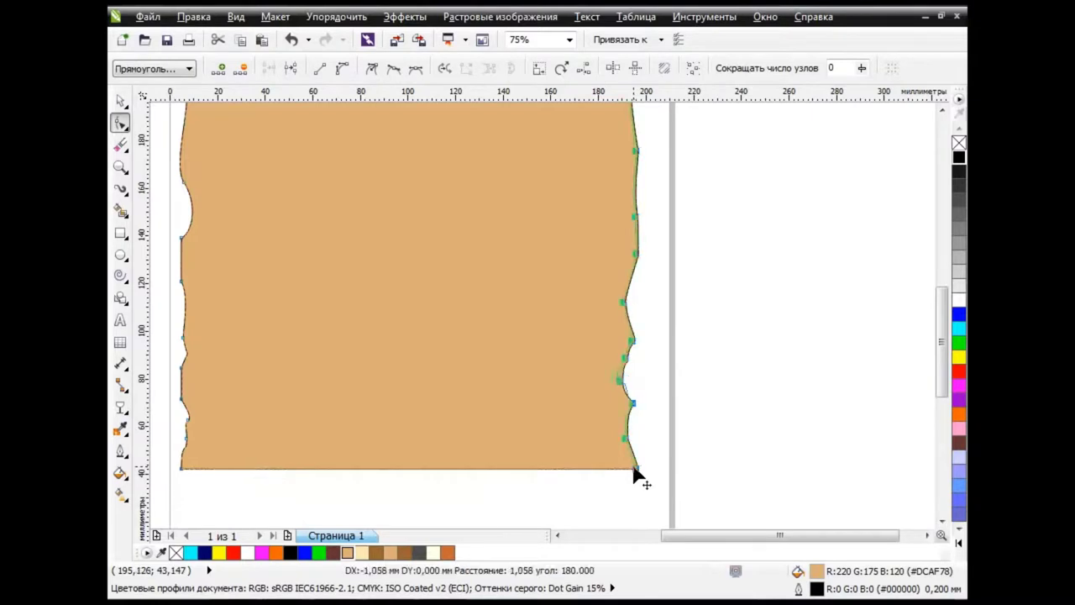
pyautogui.click(753, 360)
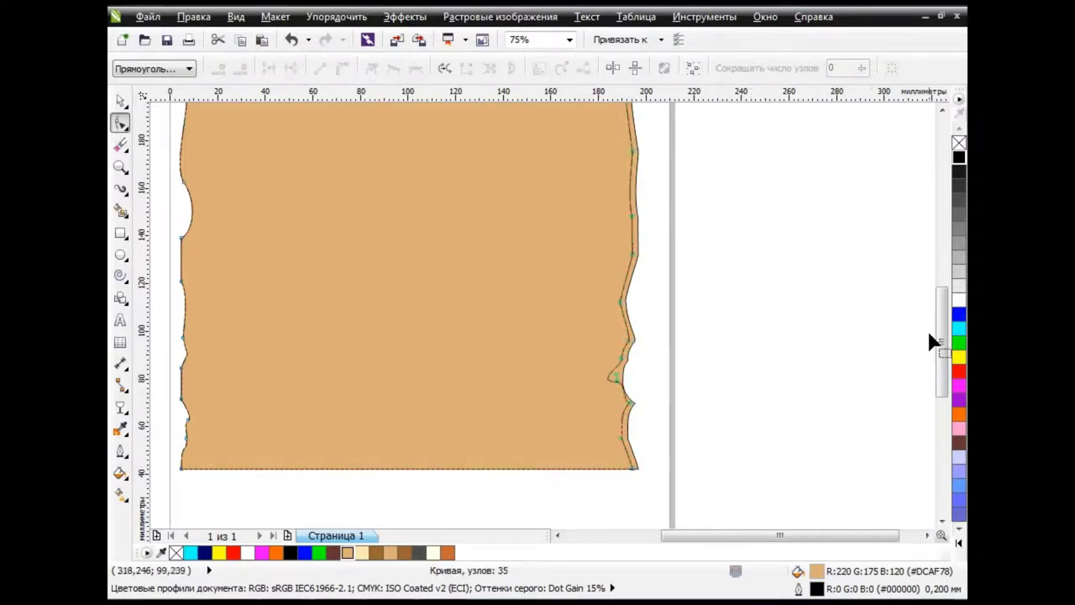
pyautogui.moveTo(942, 340); pyautogui.dragTo(942, 363)
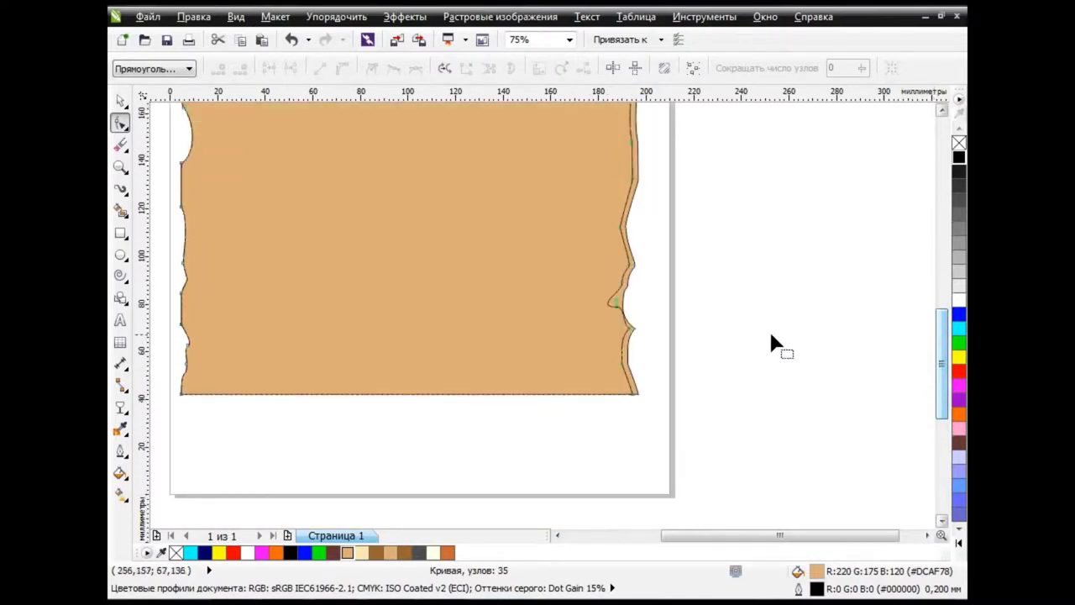
pyautogui.click(614, 303)
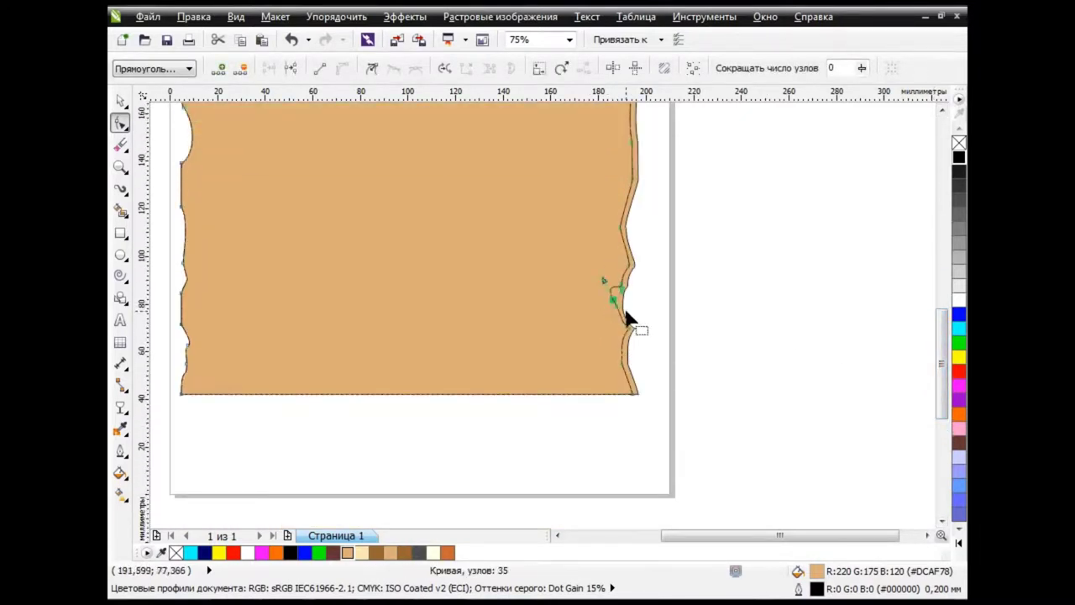
pyautogui.moveTo(737, 535); pyautogui.dragTo(648, 535)
pyautogui.moveTo(942, 361); pyautogui.dragTo(942, 338)
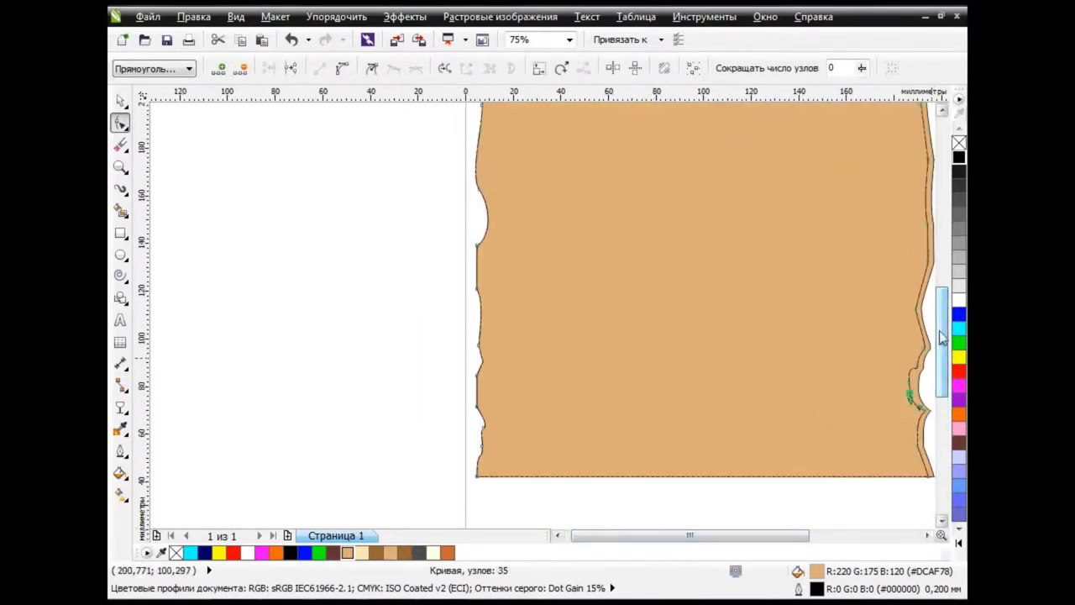
# Step: Adjust the top corner and left-edge nodes, leaving the outline at 35 nodes
pyautogui.scroll(-2, 919, 322)
pyautogui.scroll(2, 850, 389)
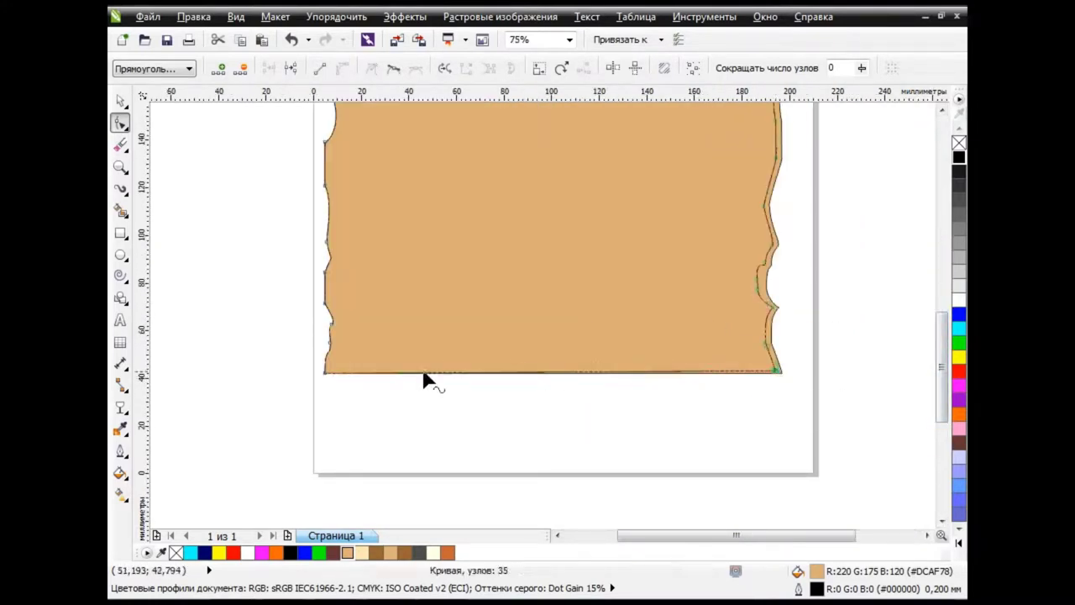
pyautogui.moveTo(940, 402); pyautogui.dragTo(931, 309)
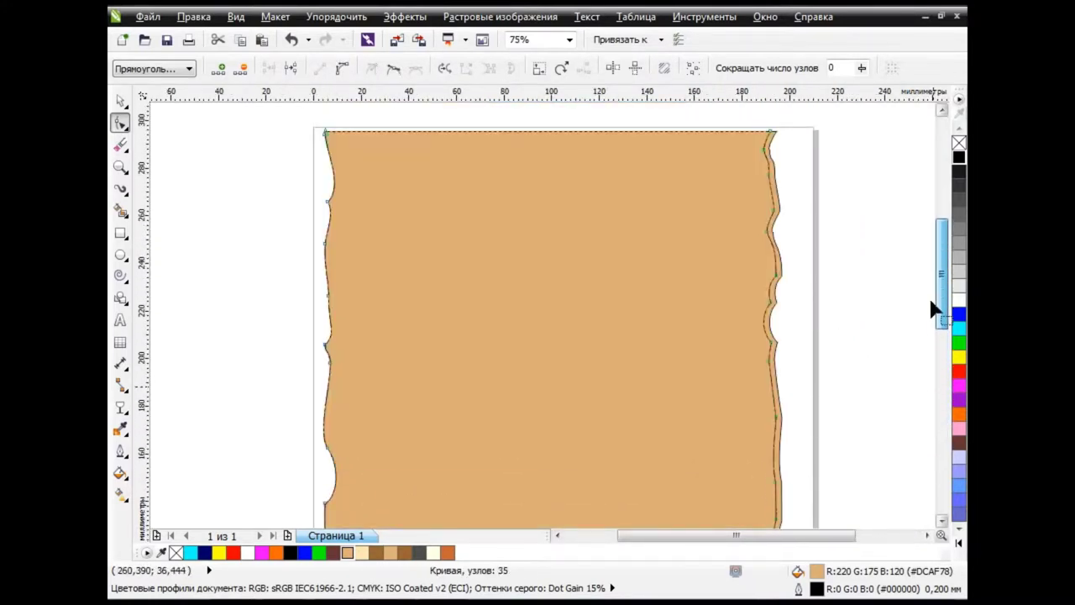
pyautogui.click(768, 136)
pyautogui.click(327, 134)
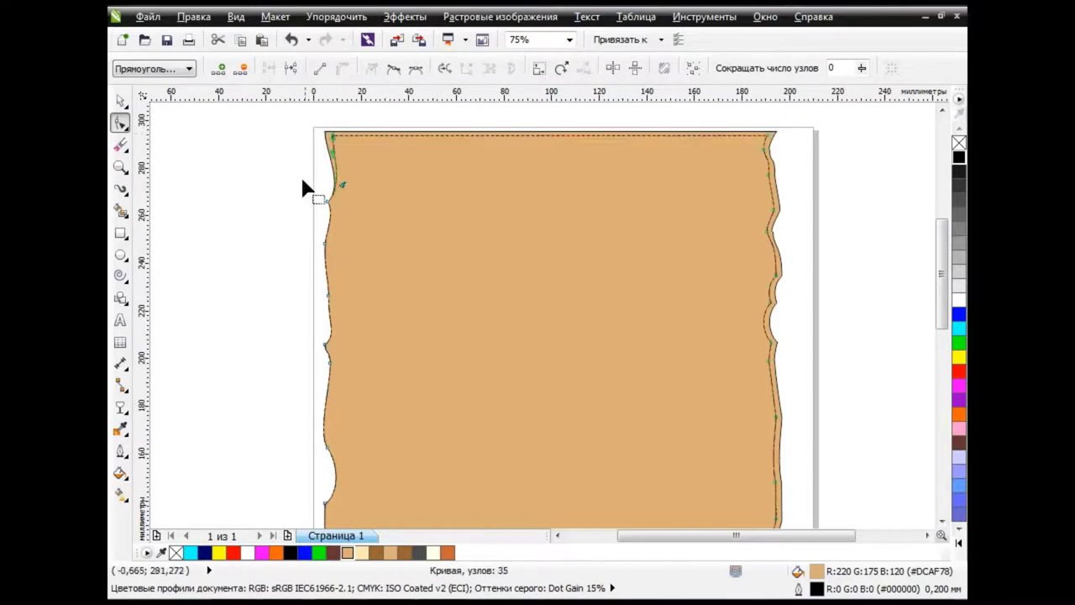
pyautogui.scroll(-2, 366, 281)
pyautogui.moveTo(390, 433); pyautogui.dragTo(385, 504)
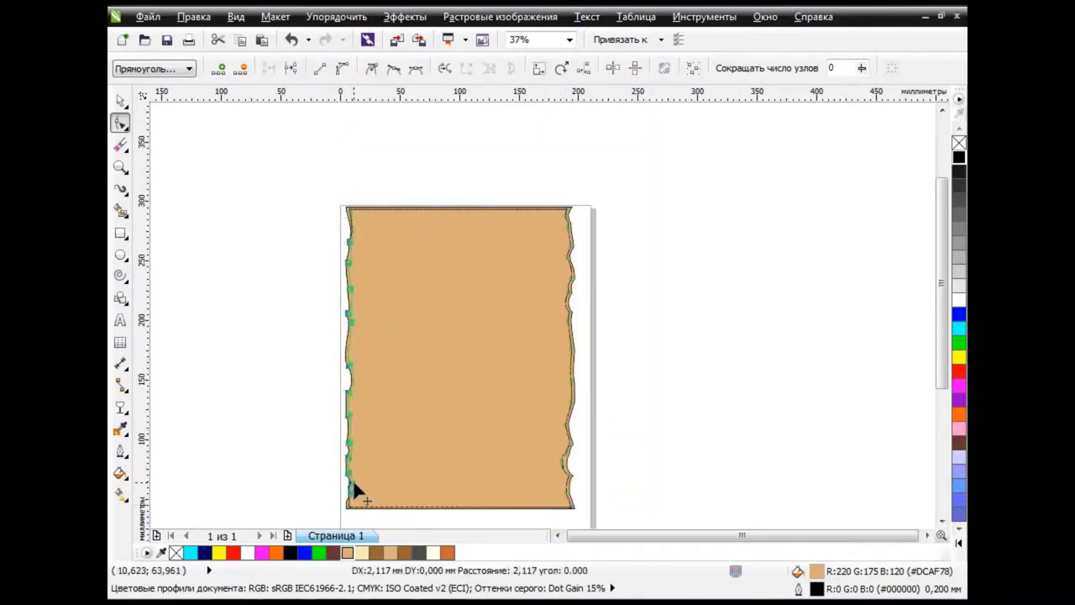
pyautogui.press('Escape')
pyautogui.press('space')
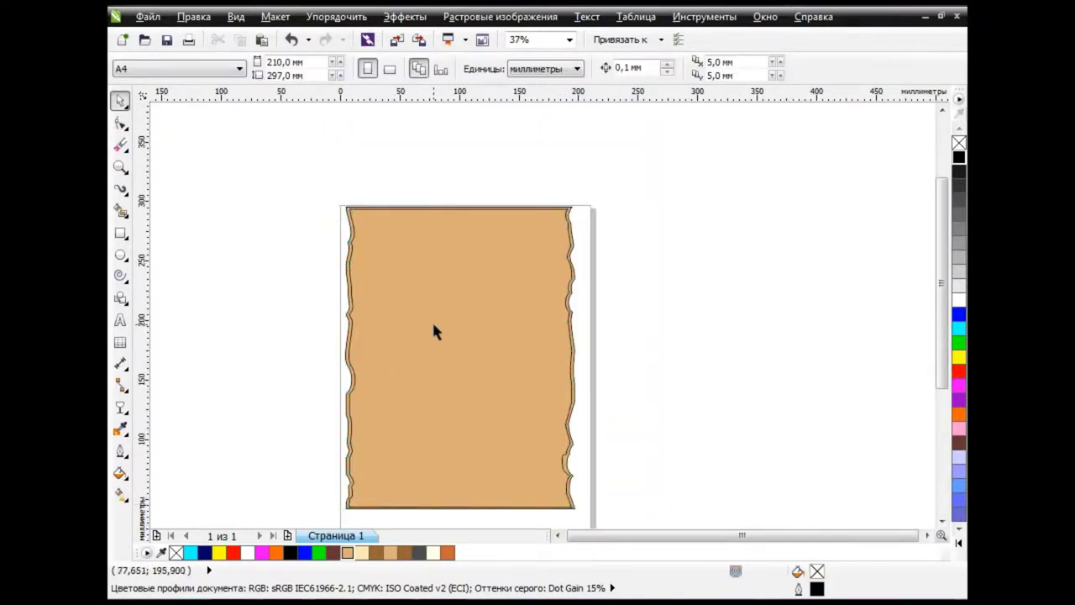
# Step: Switch to the Eraser with a 2 mm thickness
pyautogui.moveTo(578, 529); pyautogui.dragTo(546, 531)
pyautogui.moveTo(941, 278); pyautogui.dragTo(931, 312)
pyautogui.click(518, 288)
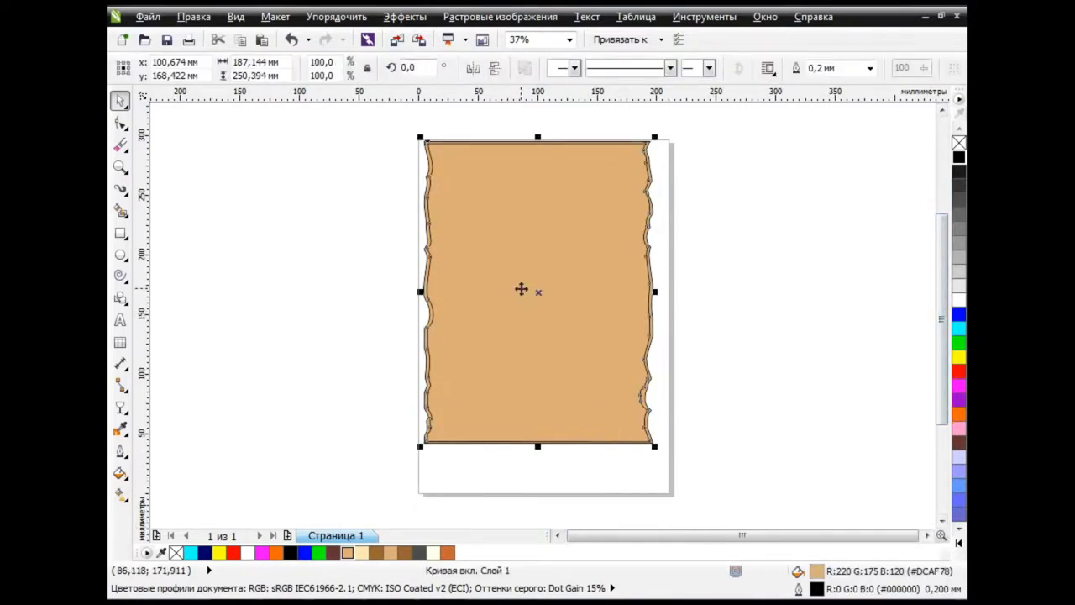
pyautogui.click(705, 378)
pyautogui.click(126, 149)
pyautogui.click(176, 178)
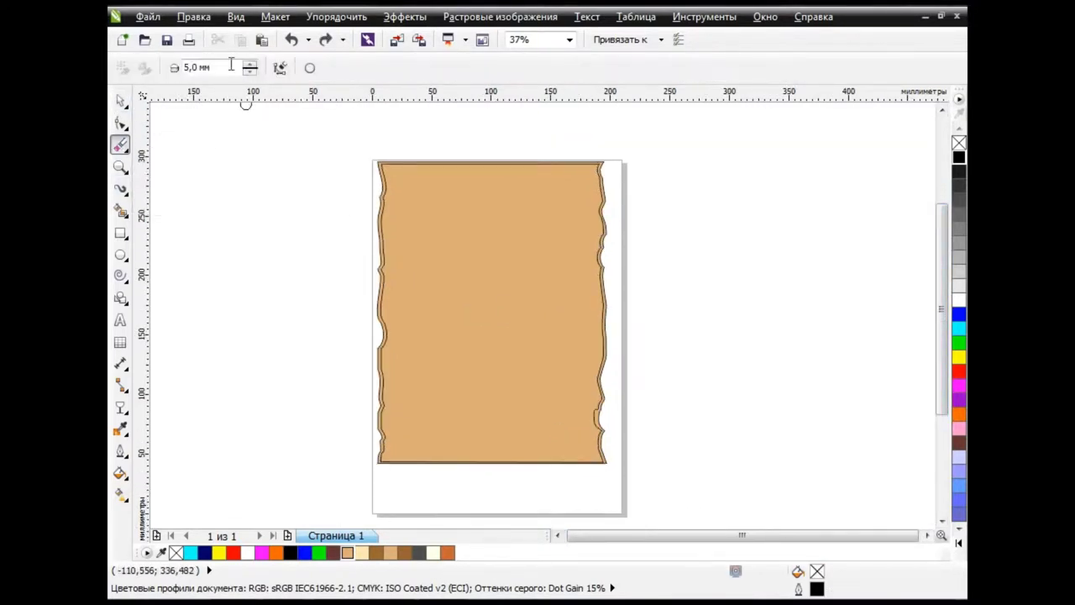
pyautogui.write('2')
pyautogui.press('Return')
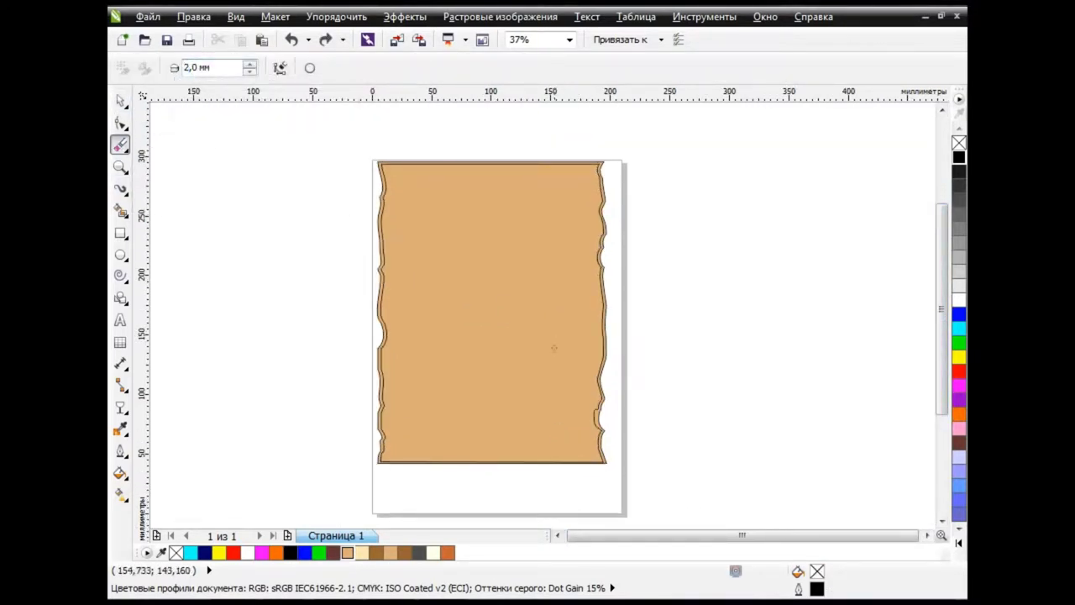
# Step: Erase a notch near the parchment's lower-right edge
pyautogui.scroll(2, 598, 436)
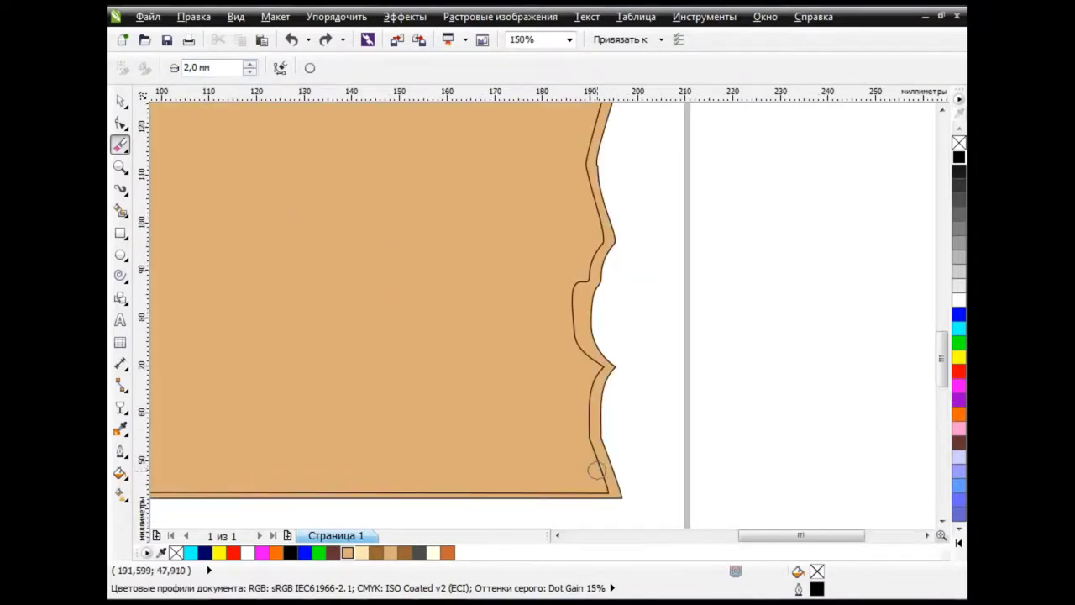
pyautogui.click(596, 470)
pyautogui.press('Return')
pyautogui.click(594, 465)
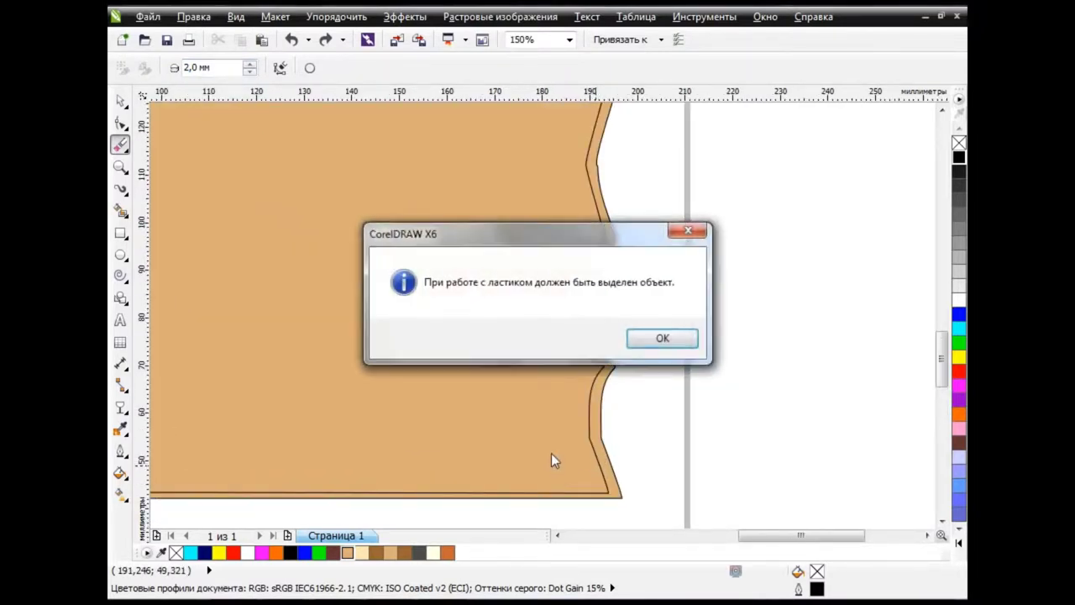
pyautogui.press('Return')
pyautogui.moveTo(598, 472)
pyautogui.mouseDown()
pyautogui.moveTo(540, 468)
pyautogui.moveTo(577, 451)
pyautogui.moveTo(609, 411)
pyautogui.mouseUp()
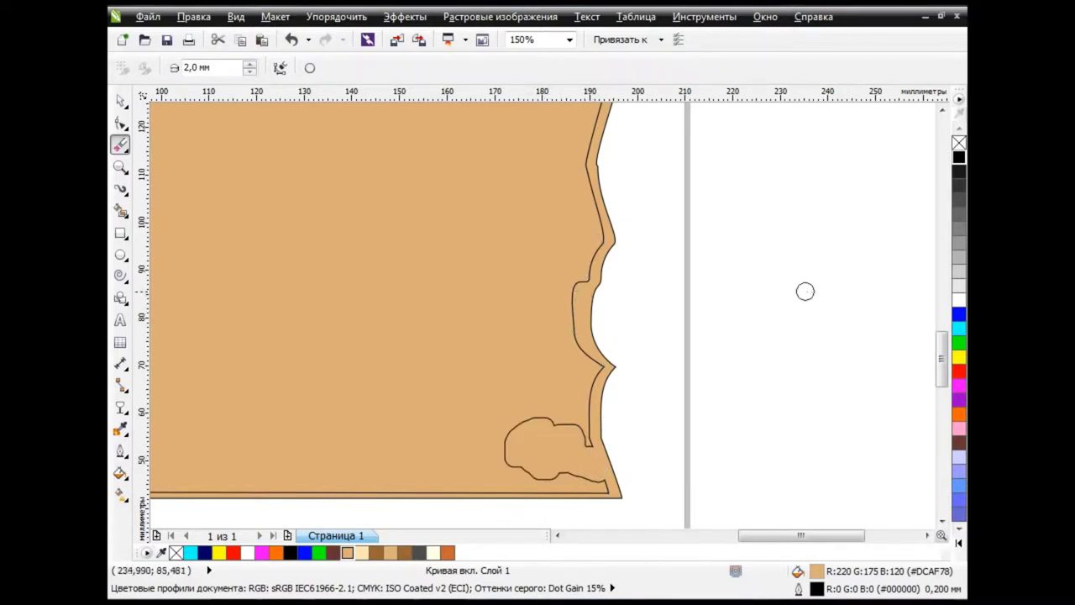
# Step: Bite two more irregular notches into the parchment's right edge
pyautogui.scroll(3, 928, 357)
pyautogui.moveTo(599, 371)
pyautogui.mouseDown()
pyautogui.moveTo(524, 332)
pyautogui.moveTo(549, 362)
pyautogui.moveTo(489, 350)
pyautogui.moveTo(593, 360)
pyautogui.moveTo(544, 333)
pyautogui.moveTo(558, 372)
pyautogui.mouseUp()
pyautogui.scroll(-1, 703, 334)
pyautogui.scroll(3, 939, 342)
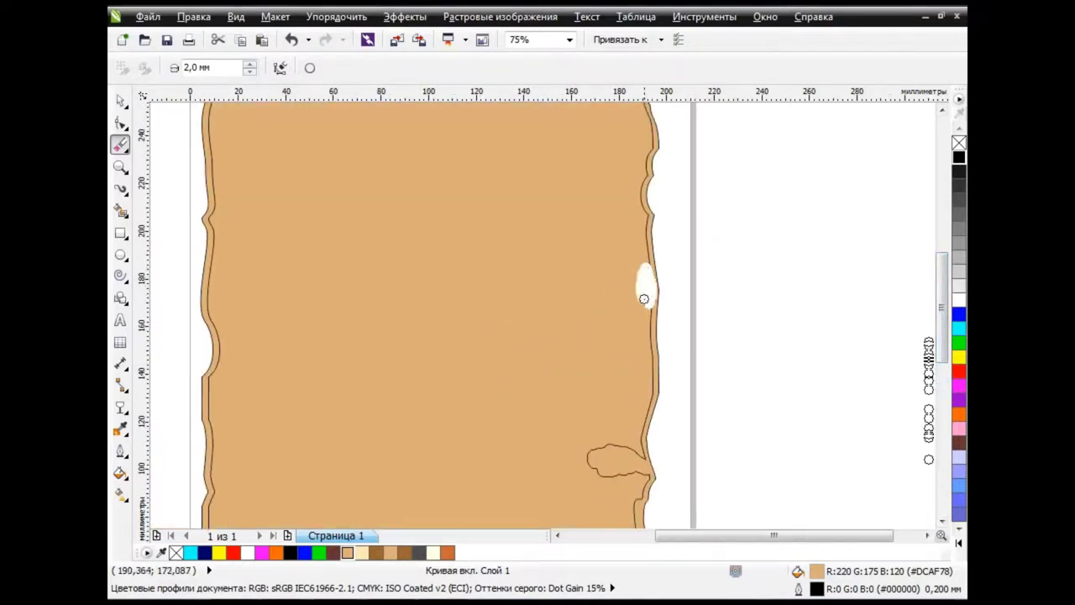
pyautogui.moveTo(644, 299); pyautogui.dragTo(647, 309)
pyautogui.scroll(2, 940, 356)
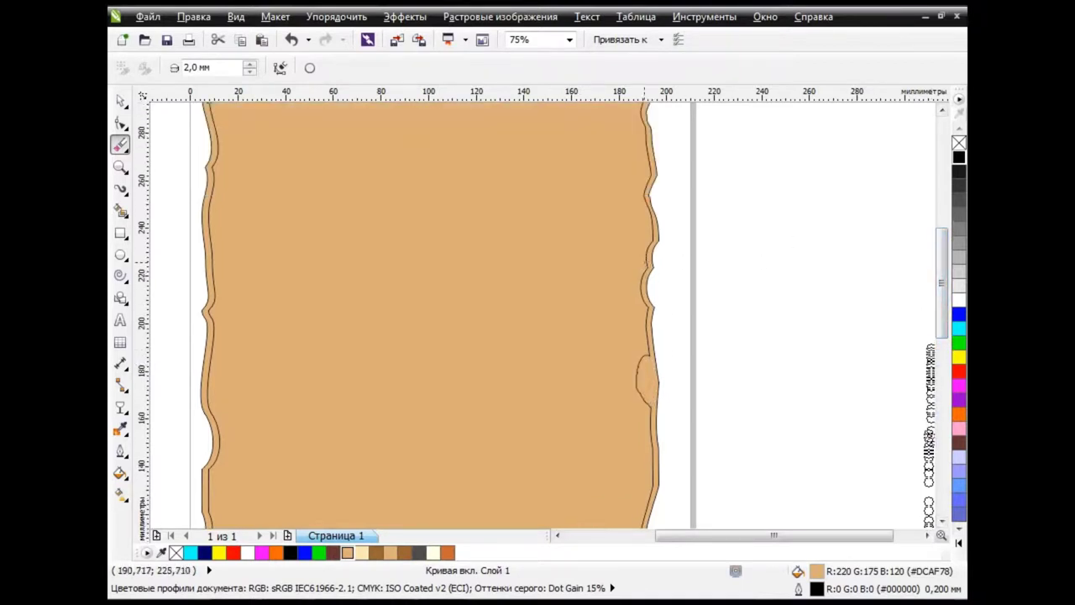
pyautogui.moveTo(634, 292); pyautogui.dragTo(647, 307)
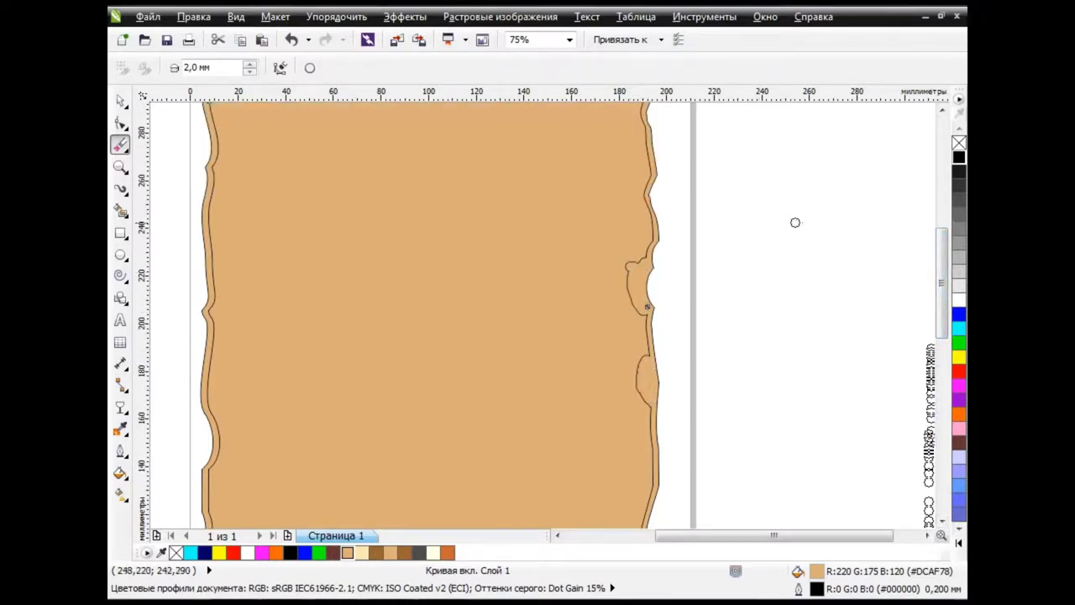
# Step: Simplify the top-right notch, reducing the curve to 470 nodes
pyautogui.scroll(2, 941, 344)
pyautogui.hotkey('shift', 'F4')
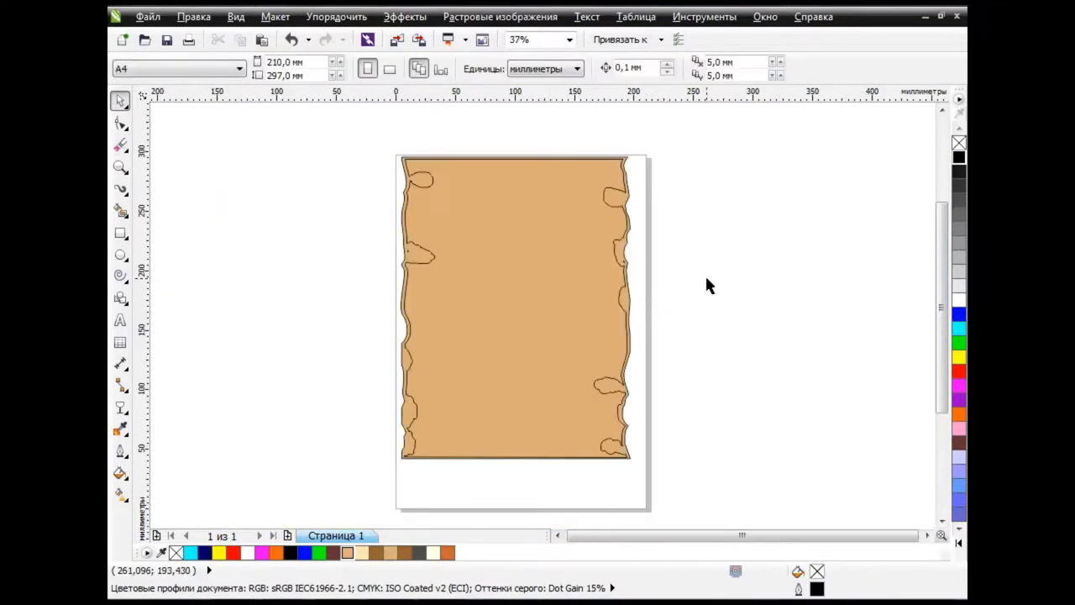
pyautogui.press('space')
pyautogui.press('F10')
pyautogui.scroll(2, 703, 210)
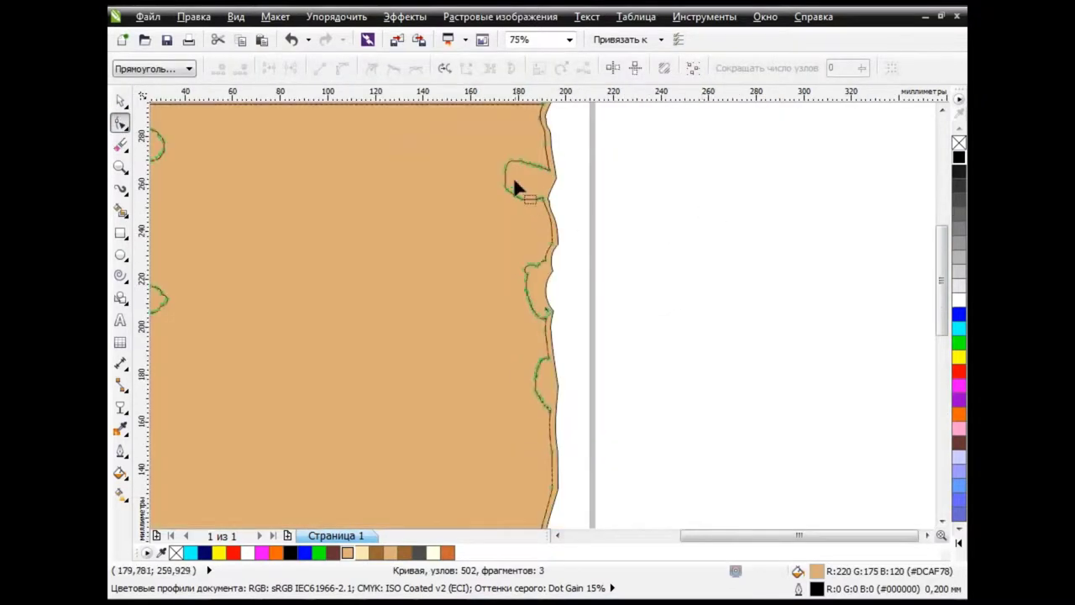
pyautogui.moveTo(479, 151); pyautogui.dragTo(605, 231)
pyautogui.moveTo(864, 67); pyautogui.dragTo(915, 78)
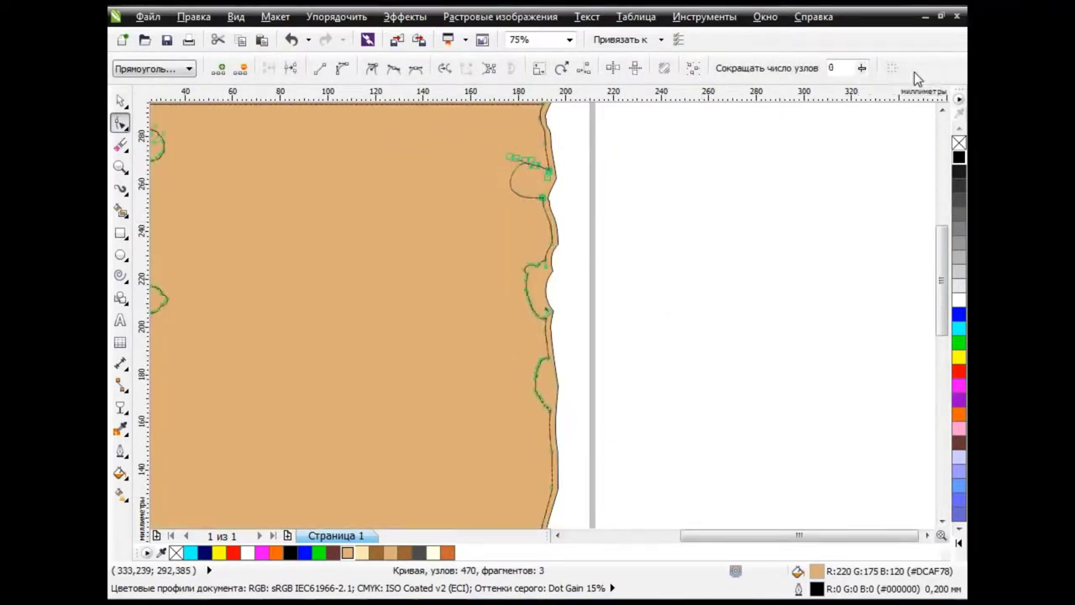
# Step: Simplify the middle-right notches, bringing the node count down to 416
pyautogui.moveTo(487, 245); pyautogui.dragTo(578, 326)
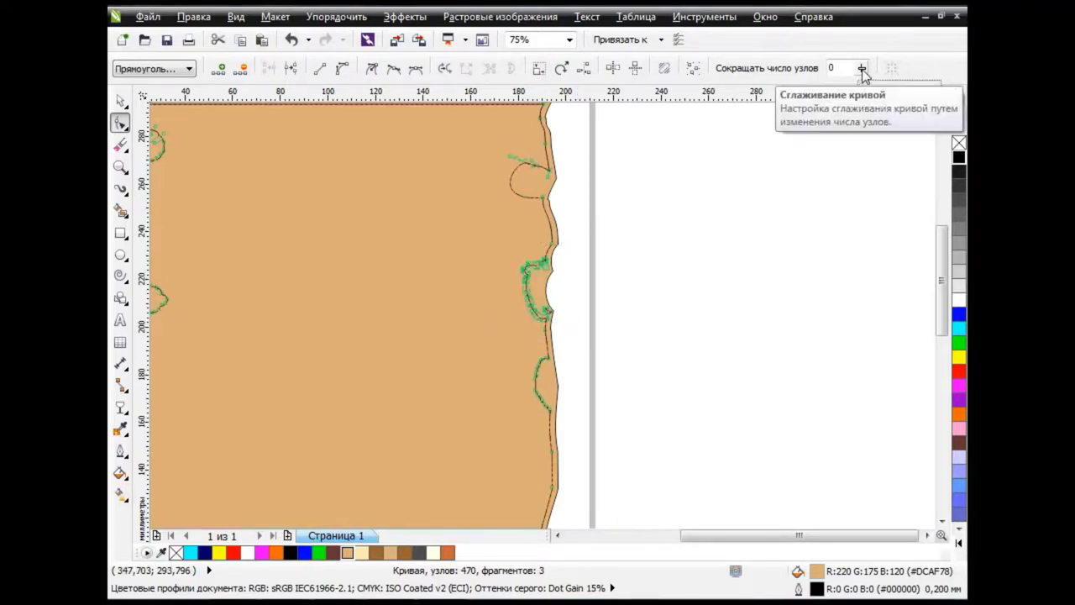
pyautogui.moveTo(861, 67); pyautogui.dragTo(907, 78)
pyautogui.moveTo(941, 290); pyautogui.dragTo(941, 327)
pyautogui.click(699, 259)
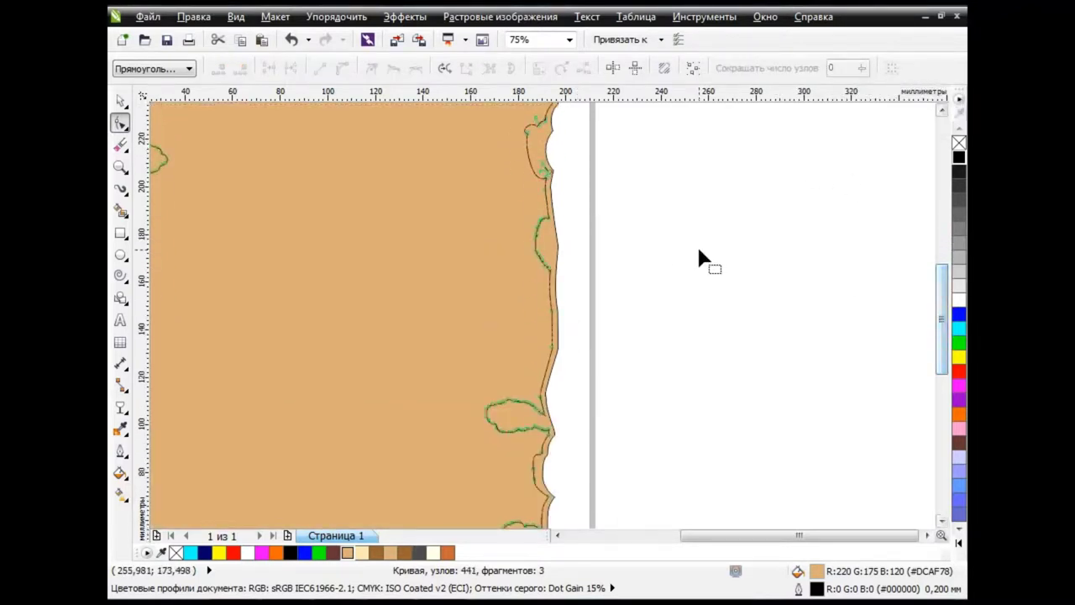
pyautogui.moveTo(585, 281); pyautogui.dragTo(585, 278)
pyautogui.moveTo(862, 67); pyautogui.dragTo(917, 78)
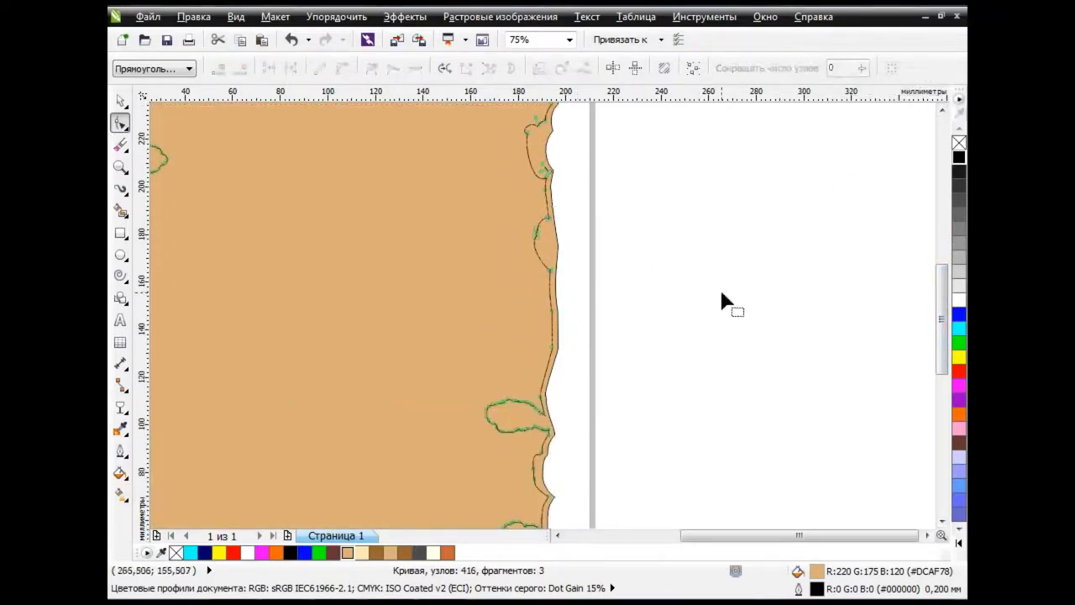
# Step: Simplify the lower bulge and remaining notch, ending at 301 nodes
pyautogui.moveTo(576, 443); pyautogui.dragTo(576, 440)
pyautogui.moveTo(861, 67); pyautogui.dragTo(907, 78)
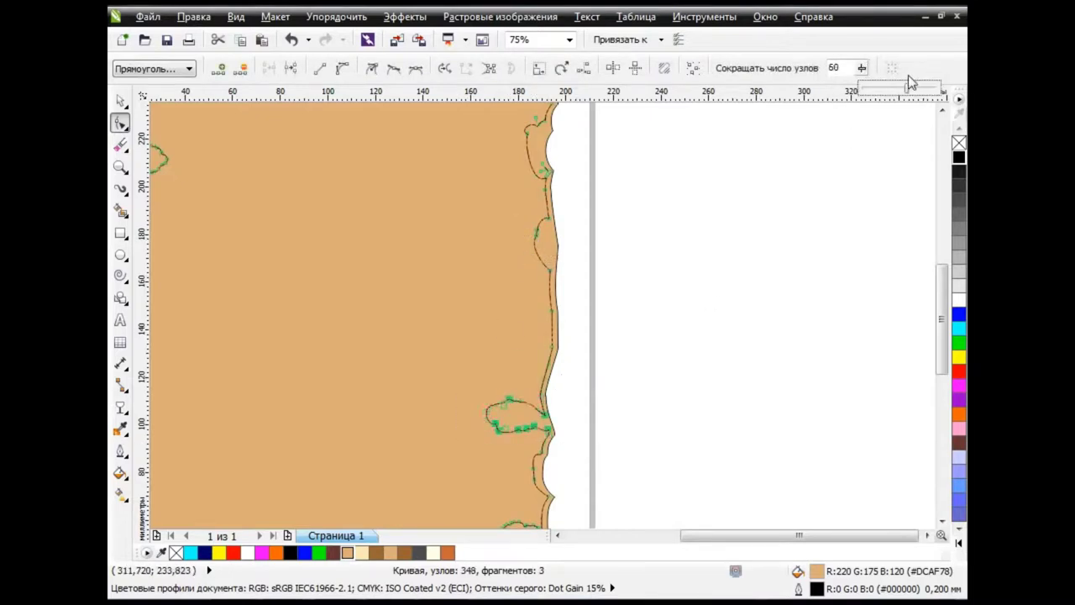
pyautogui.moveTo(941, 295); pyautogui.dragTo(942, 359)
pyautogui.moveTo(466, 277); pyautogui.dragTo(587, 324)
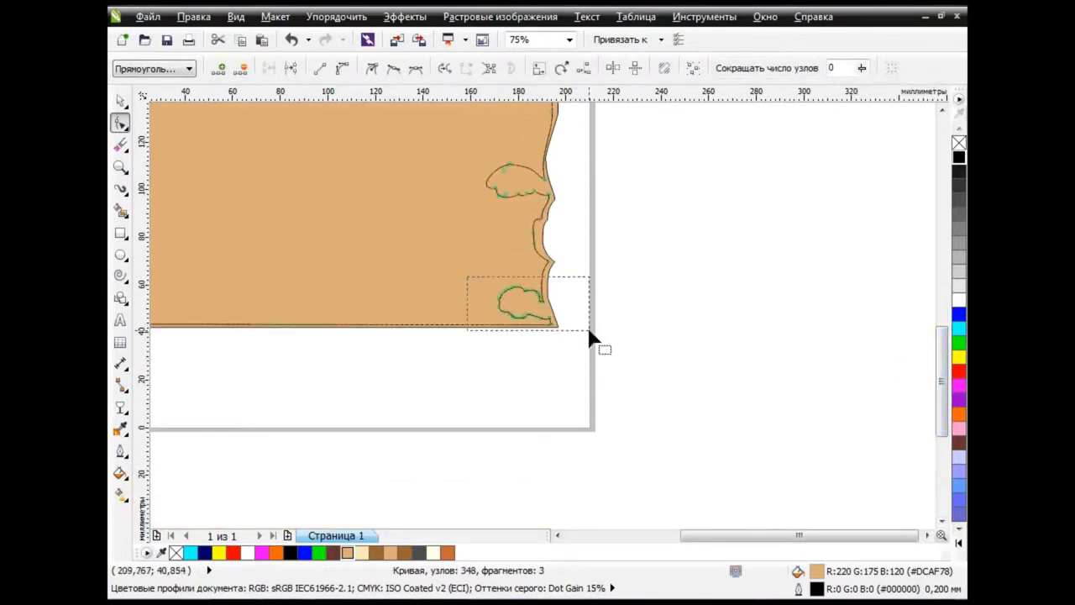
pyautogui.moveTo(862, 67); pyautogui.dragTo(891, 74)
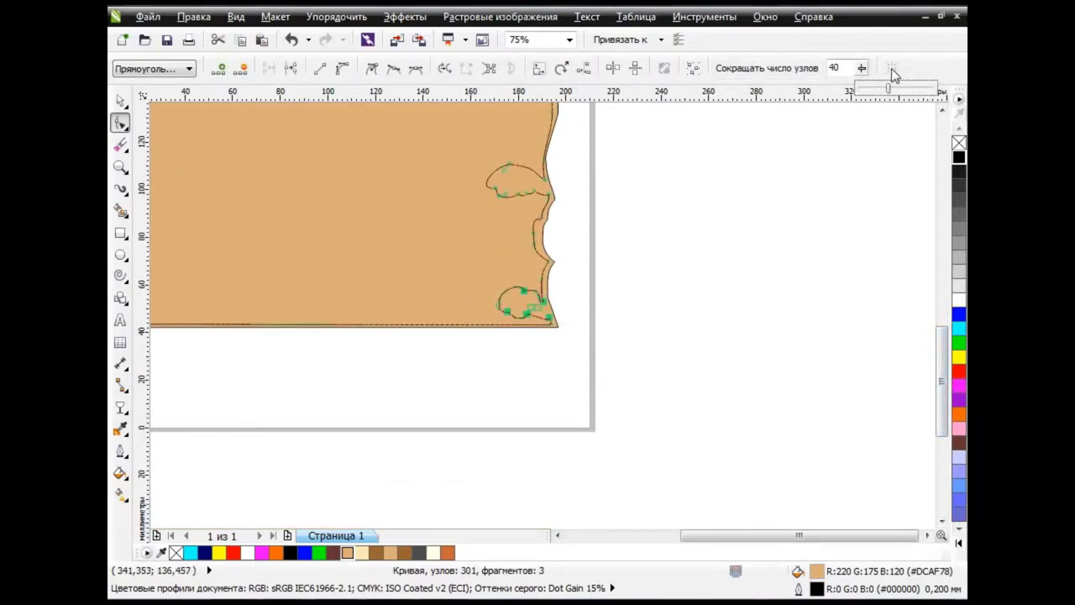
pyautogui.click(120, 99)
pyautogui.click(640, 245)
pyautogui.scroll(-2, 640, 244)
pyautogui.moveTo(942, 368); pyautogui.dragTo(930, 290)
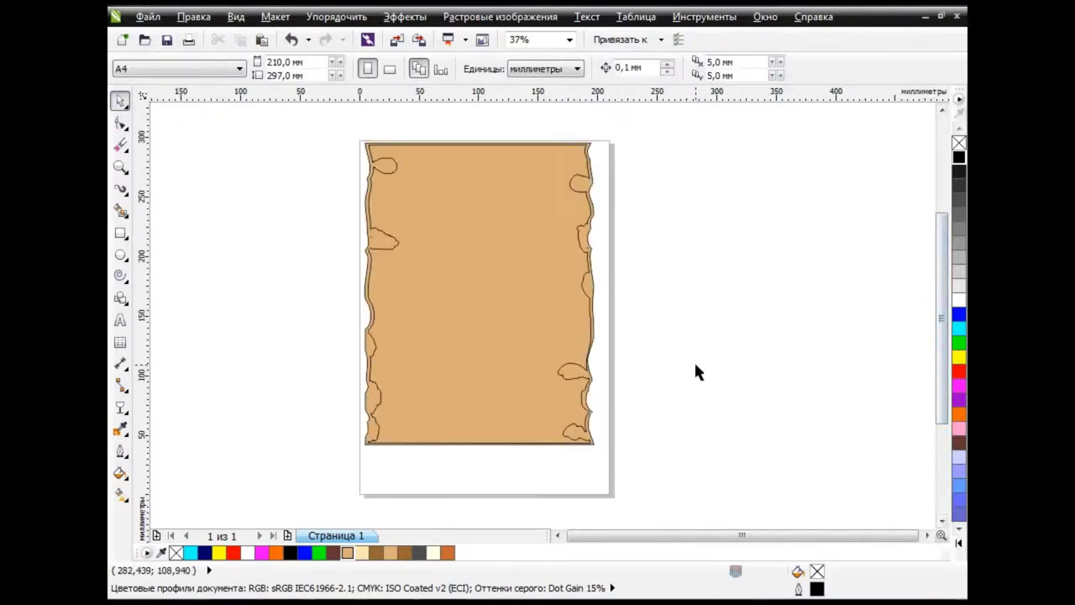
# Step: Reshape the inner border's lower-right leaf-shaped notch and curve a right-edge node inward
pyautogui.click(487, 240)
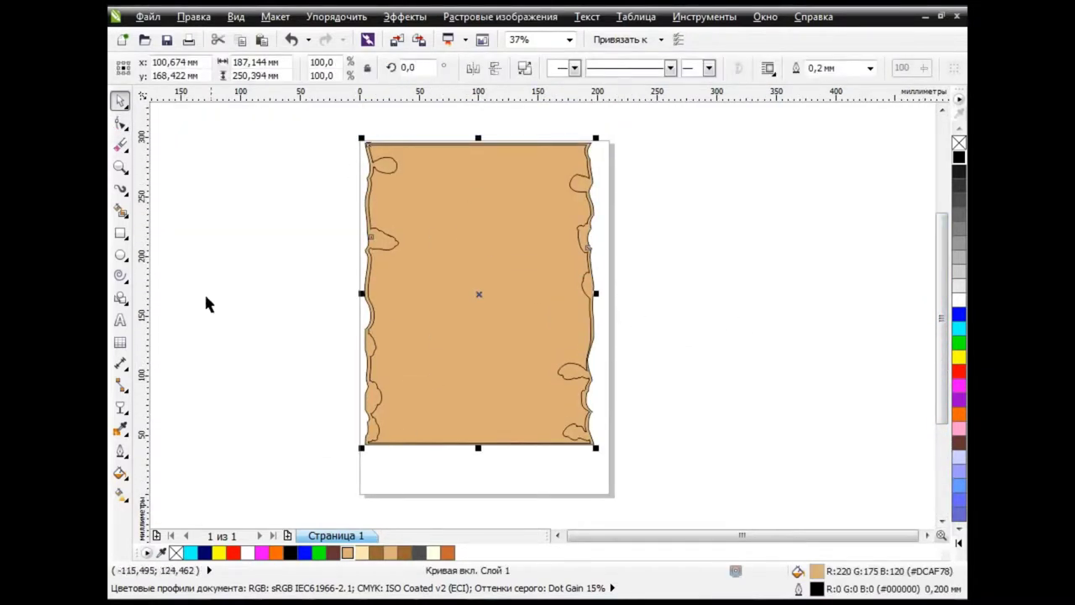
pyautogui.hscroll(-2, 613, 403)
pyautogui.press('Escape')
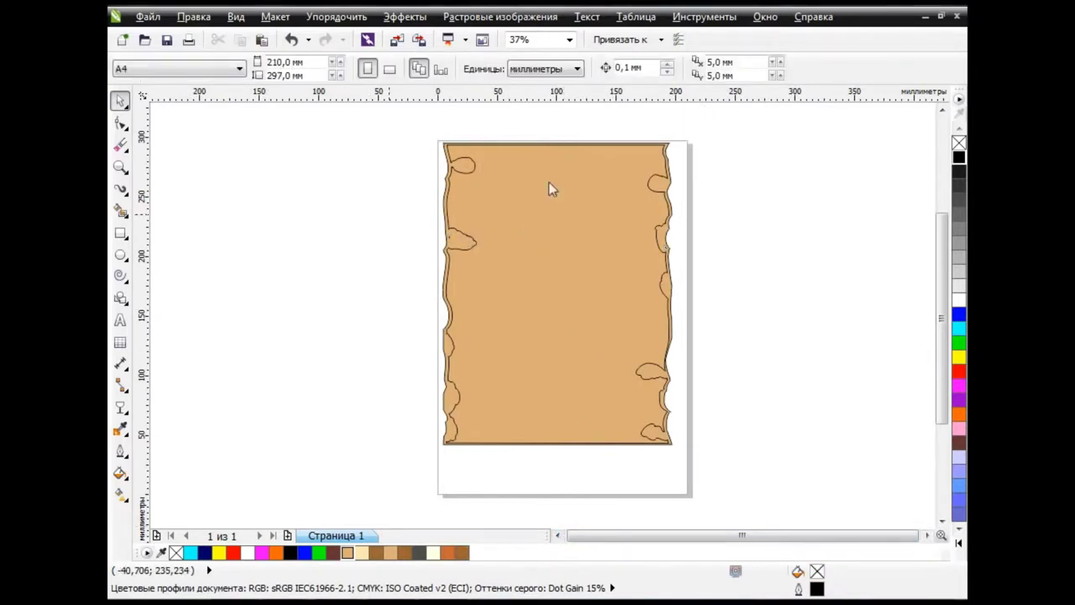
pyautogui.click(549, 183)
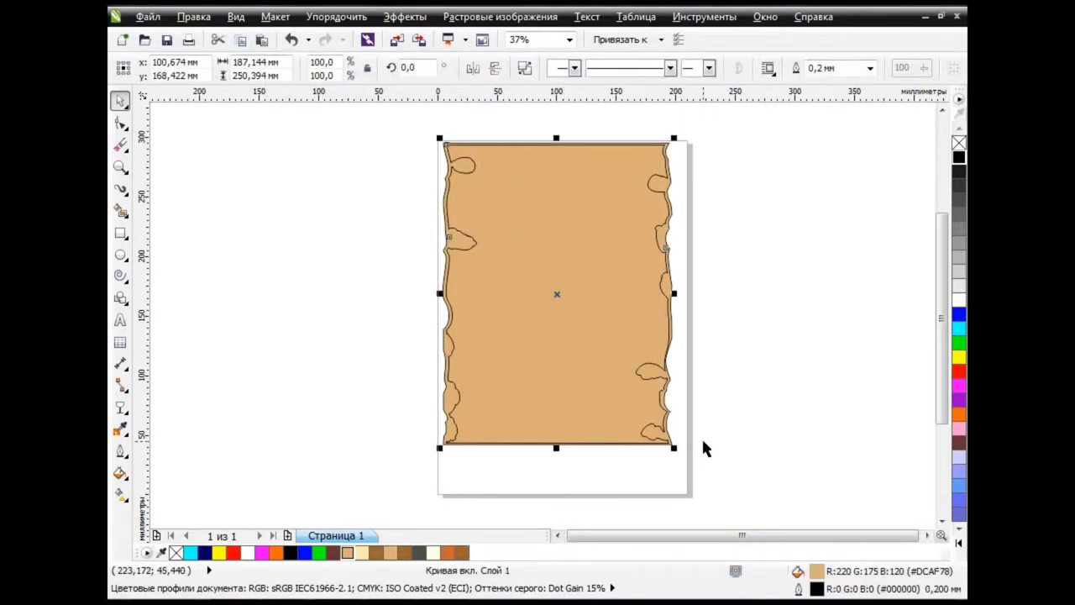
pyautogui.scroll(4, 704, 448)
pyautogui.click(120, 122)
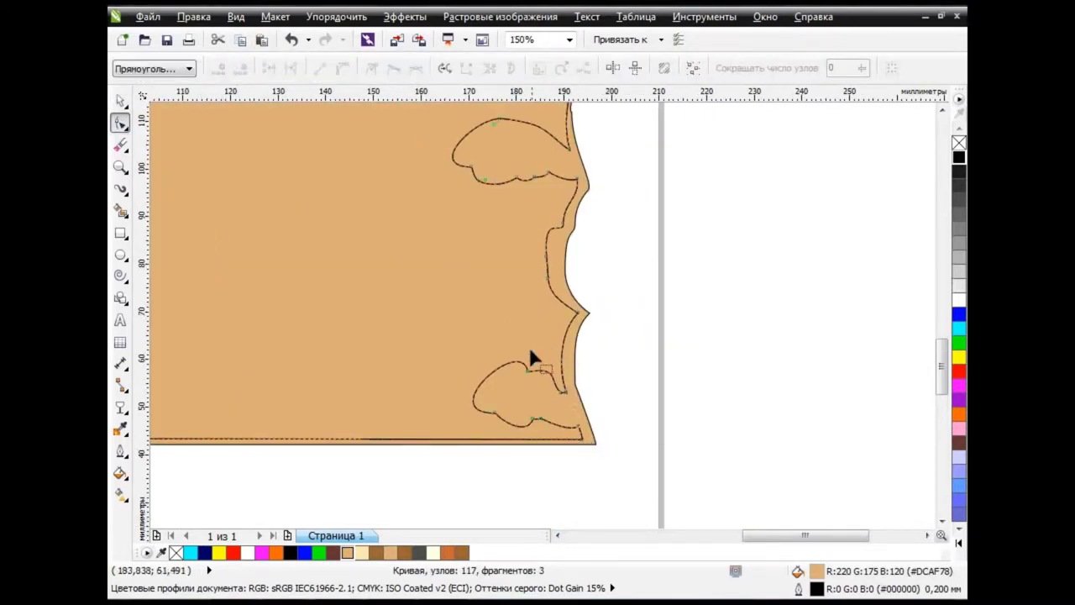
pyautogui.moveTo(528, 372)
pyautogui.mouseDown()
pyautogui.moveTo(483, 405)
pyautogui.moveTo(538, 430)
pyautogui.moveTo(571, 431)
pyautogui.mouseUp()
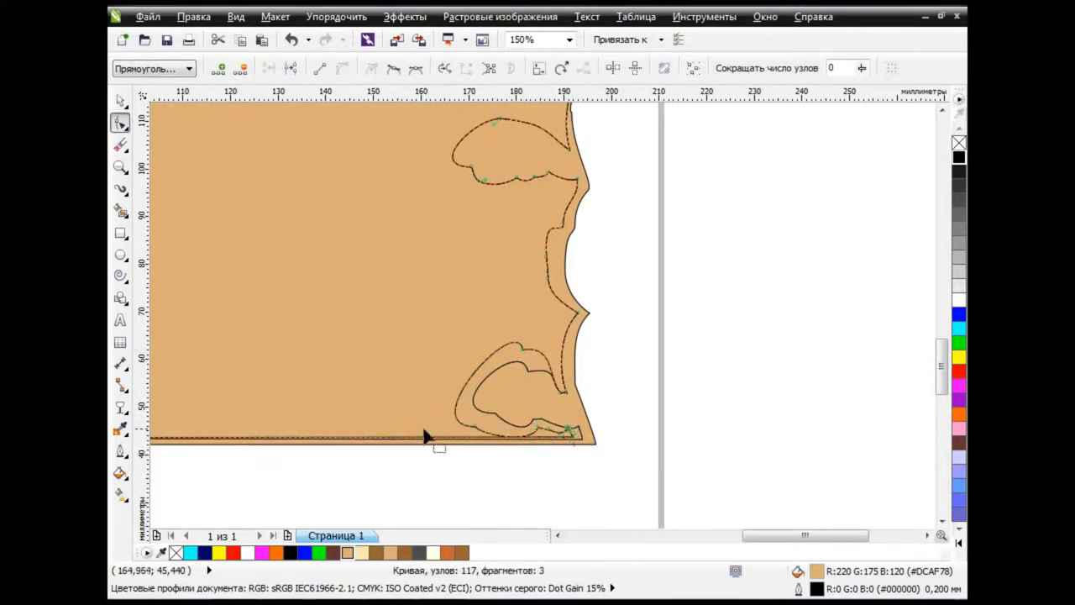
pyautogui.moveTo(569, 380); pyautogui.dragTo(559, 359)
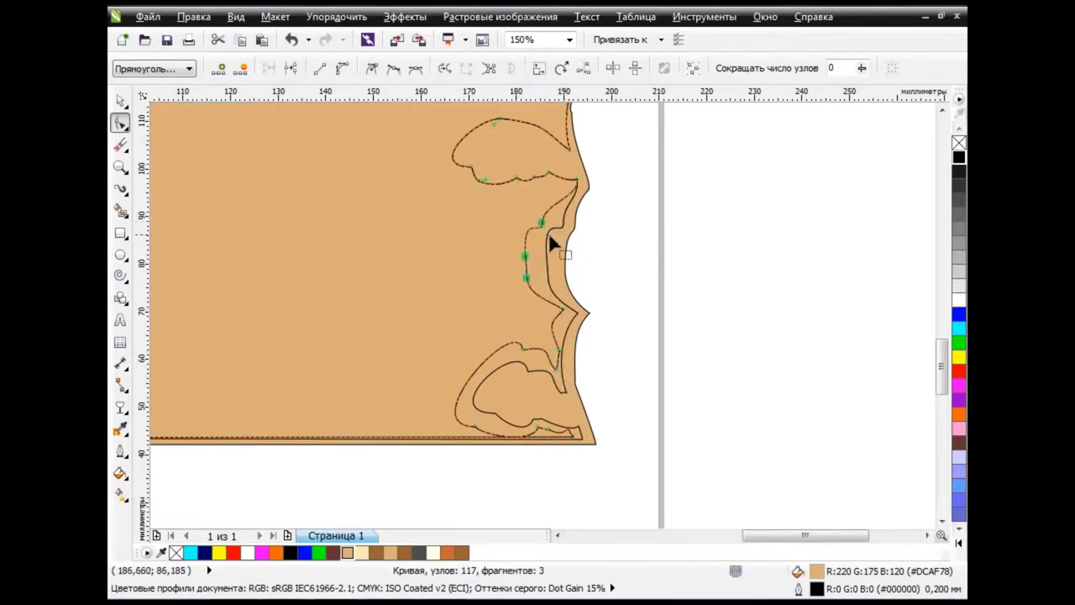
# Step: Pull the upper right border inward and reshape the outline's spike and curl
pyautogui.moveTo(577, 184)
pyautogui.mouseDown()
pyautogui.moveTo(485, 201)
pyautogui.moveTo(454, 193)
pyautogui.mouseUp()
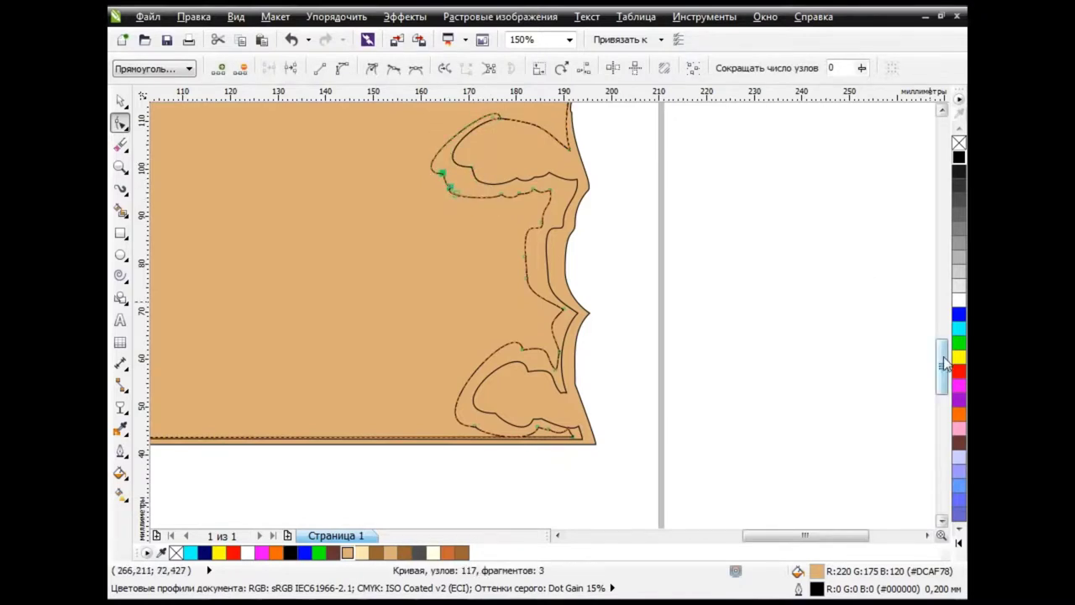
pyautogui.scroll(3, 467, 349)
pyautogui.moveTo(571, 416)
pyautogui.mouseDown()
pyautogui.moveTo(579, 271)
pyautogui.moveTo(567, 267)
pyautogui.mouseUp()
pyautogui.click(767, 302)
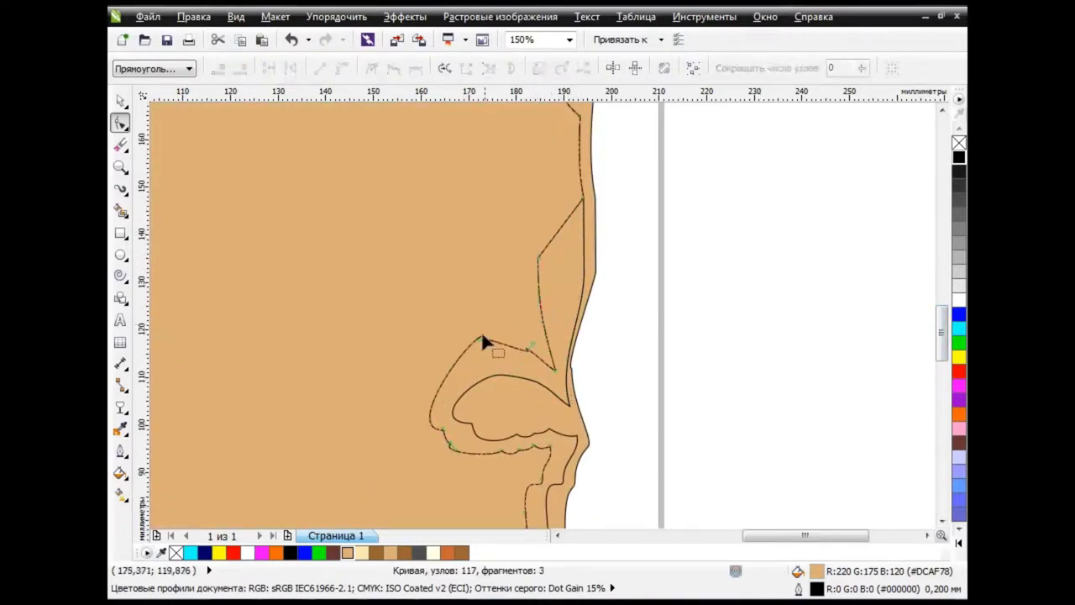
pyautogui.click(486, 339)
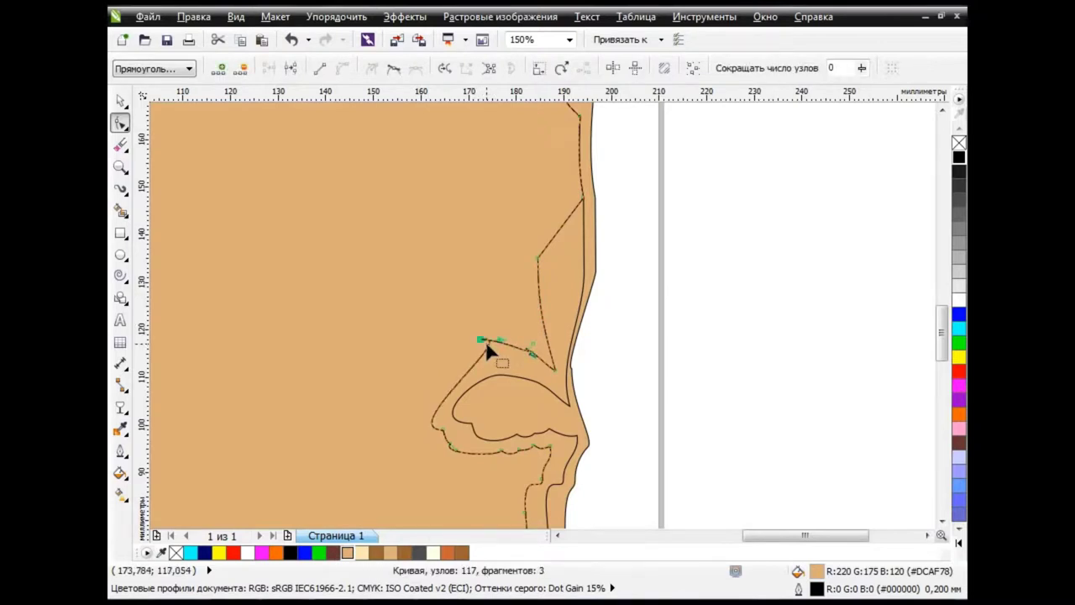
pyautogui.scroll(2, 485, 341)
pyautogui.moveTo(542, 313)
pyautogui.mouseDown()
pyautogui.moveTo(520, 328)
pyautogui.moveTo(564, 268)
pyautogui.mouseUp()
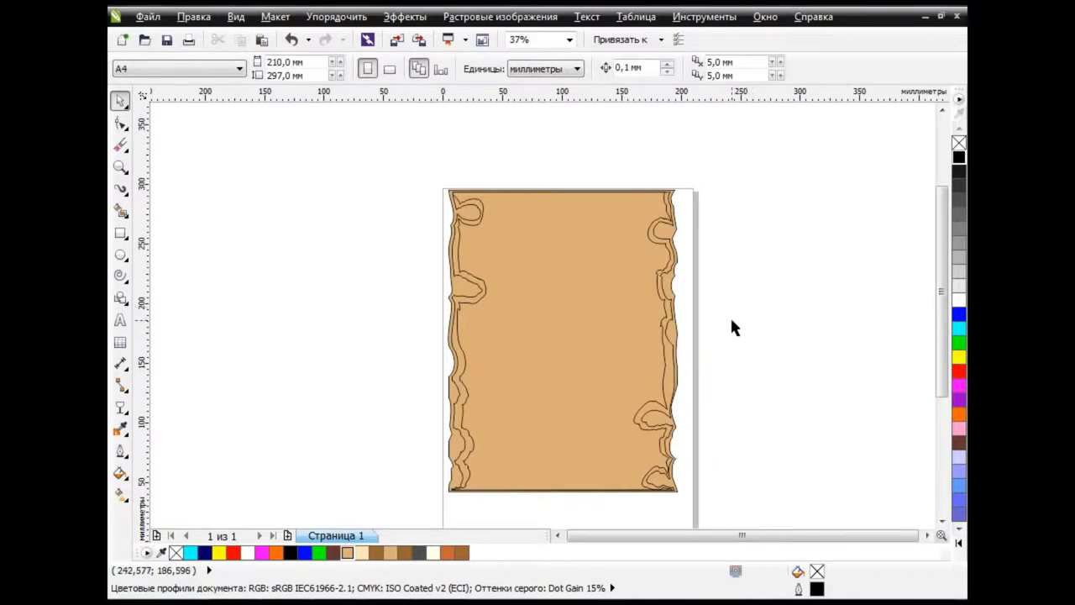
pyautogui.scroll(1, 732, 327)
# Step: Fill the two border shapes with a uniform brown of RGB 155,100,50
pyautogui.click(621, 347)
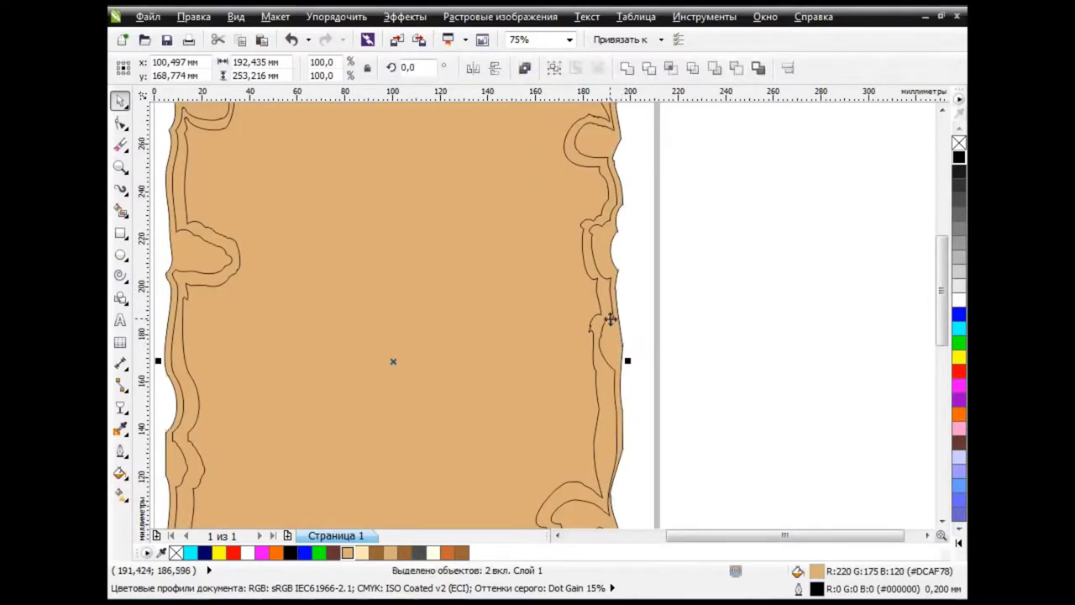
pyautogui.click(120, 473)
pyautogui.click(168, 356)
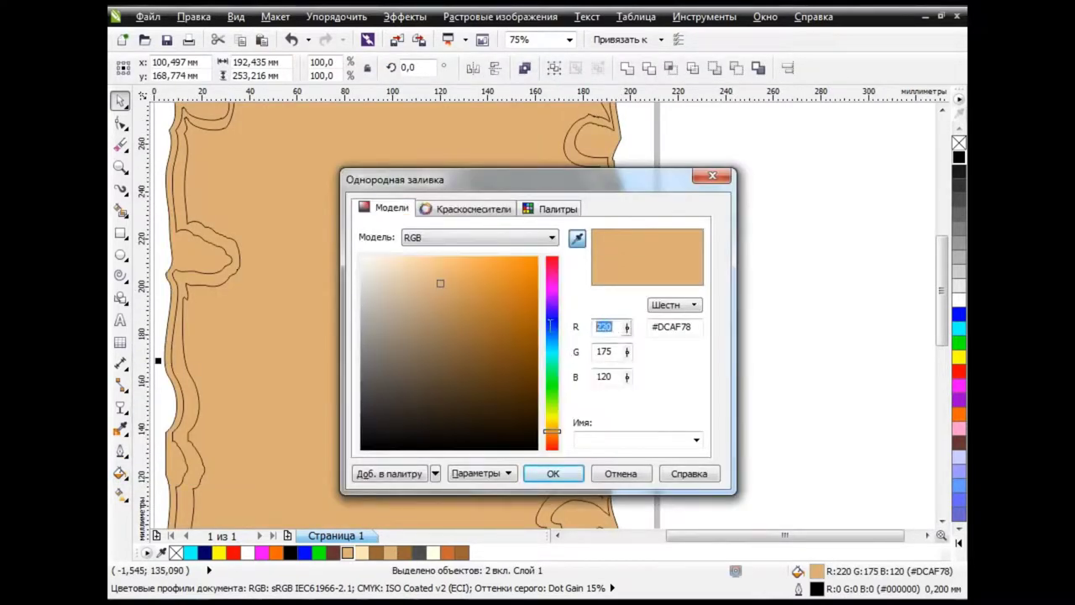
pyautogui.moveTo(611, 352)
pyautogui.mouseDown()
pyautogui.moveTo(598, 354)
pyautogui.moveTo(593, 380)
pyautogui.mouseUp()
pyautogui.click(552, 473)
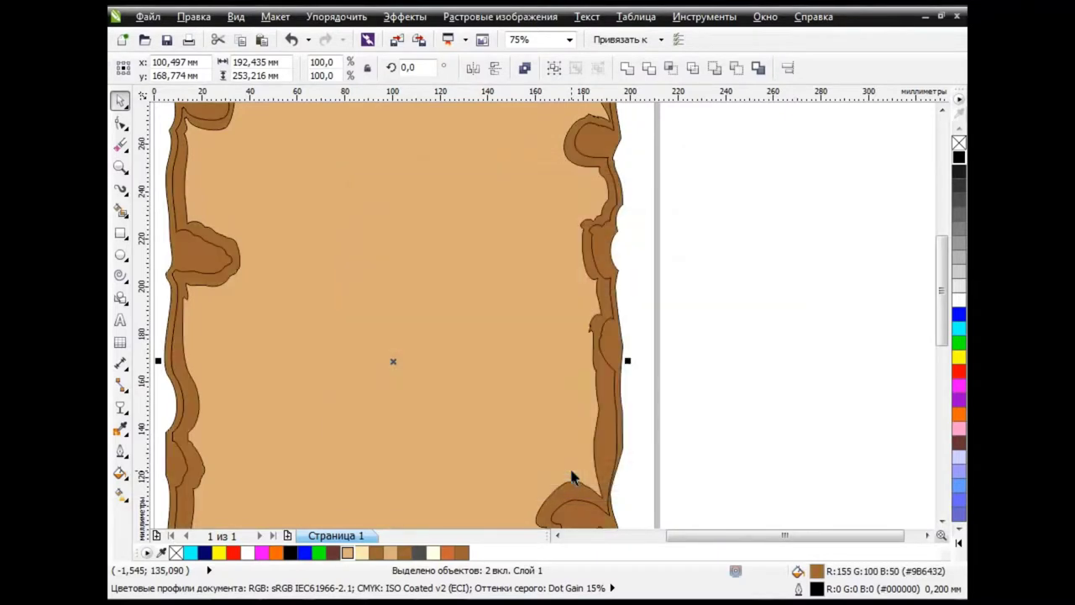
pyautogui.click(684, 372)
pyautogui.scroll(-2, 415, 363)
pyautogui.scroll(2, 688, 382)
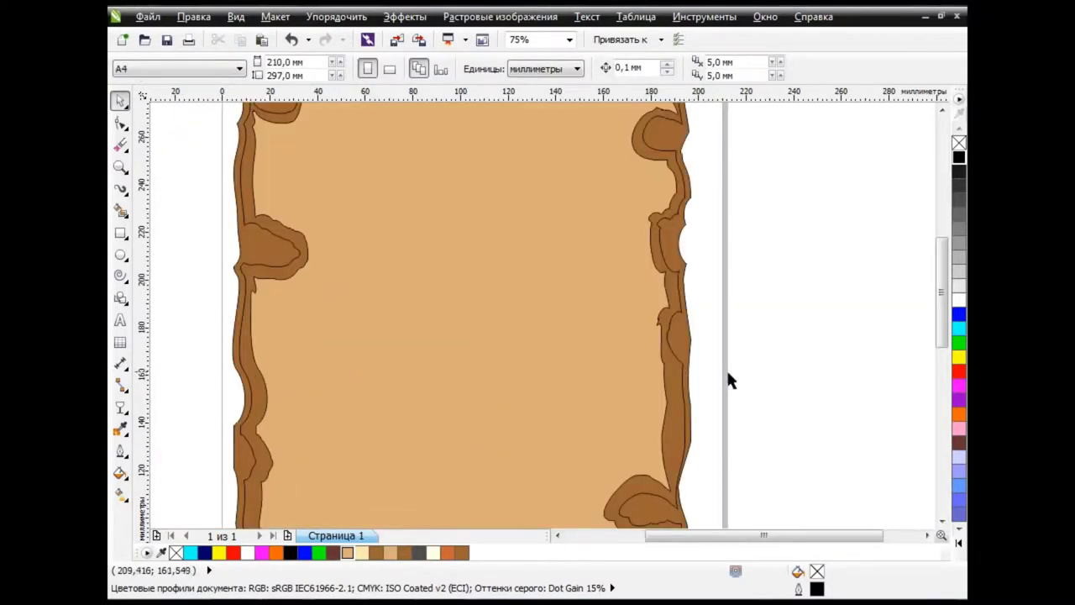
# Step: Blend the brown border into the light centre shape with a 20-step blend
pyautogui.moveTo(624, 300); pyautogui.dragTo(719, 304)
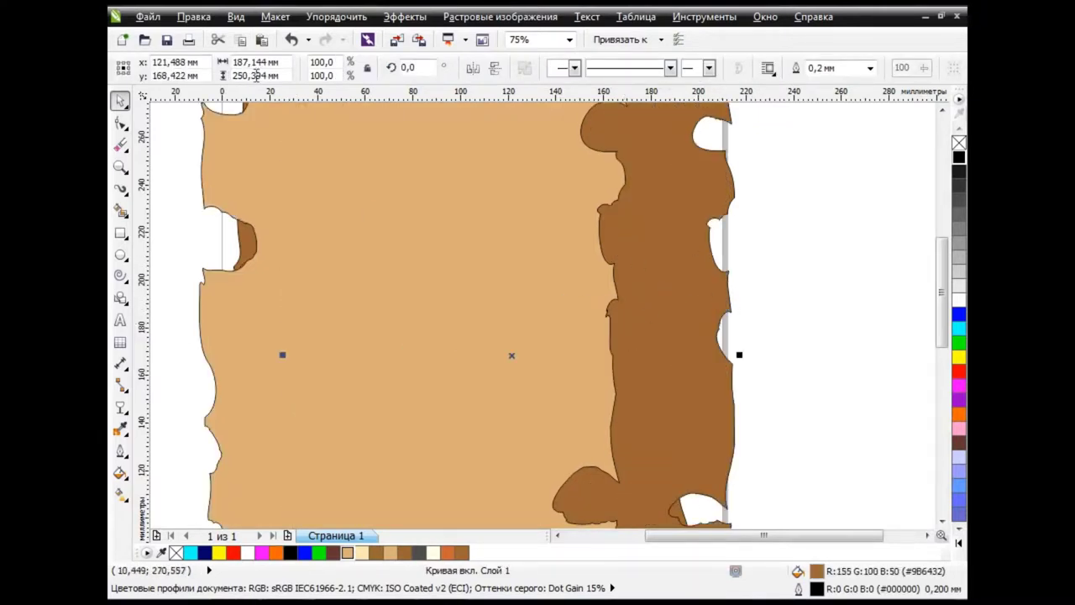
pyautogui.click(290, 39)
pyautogui.click(120, 406)
pyautogui.click(252, 405)
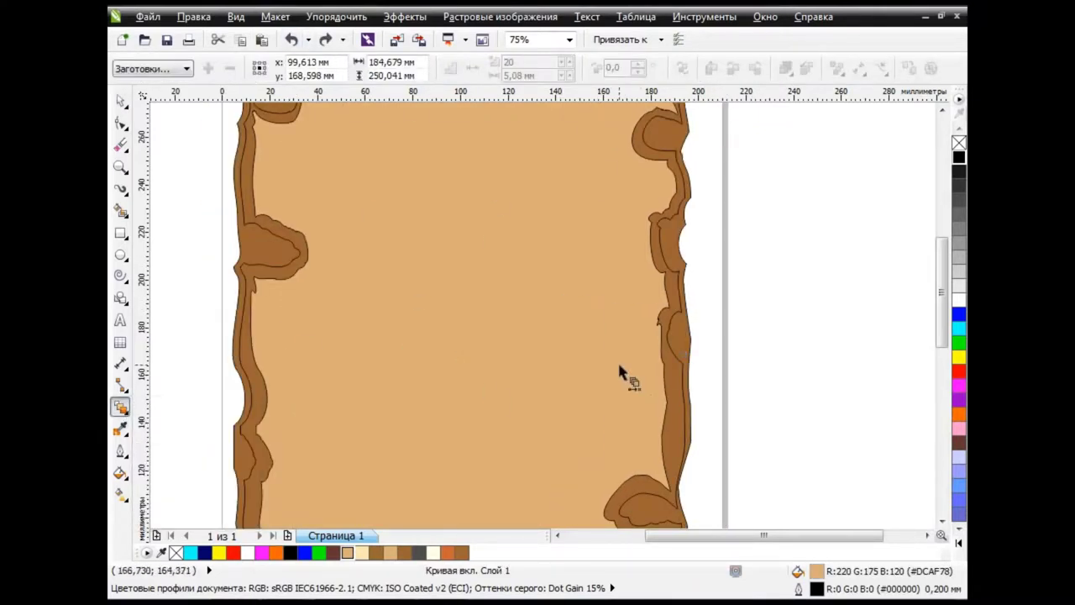
pyautogui.moveTo(668, 393); pyautogui.dragTo(460, 354)
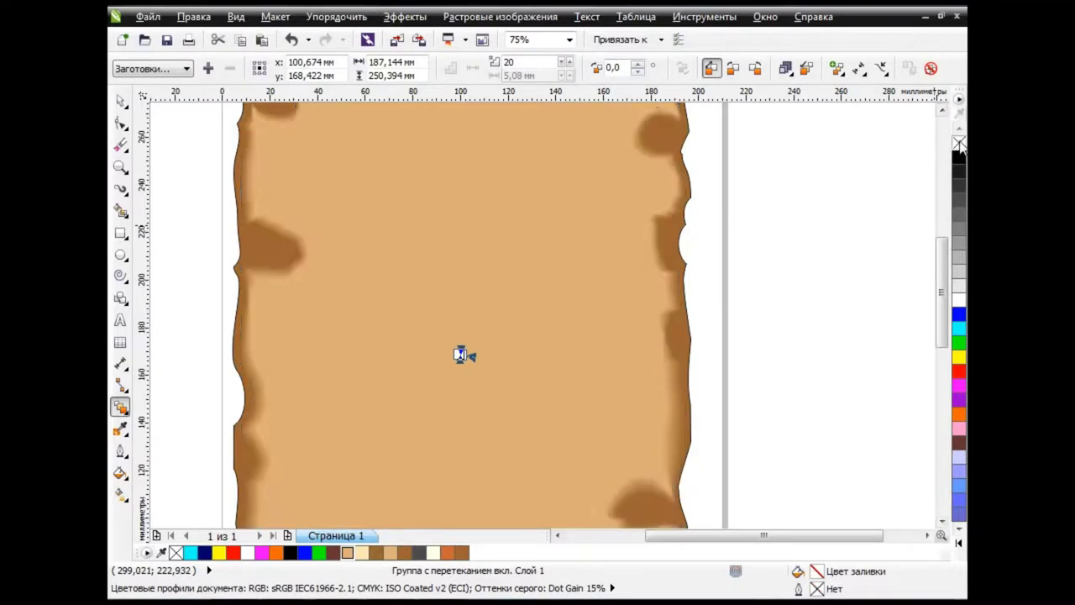
pyautogui.press('space')
pyautogui.scroll(-1, 377, 263)
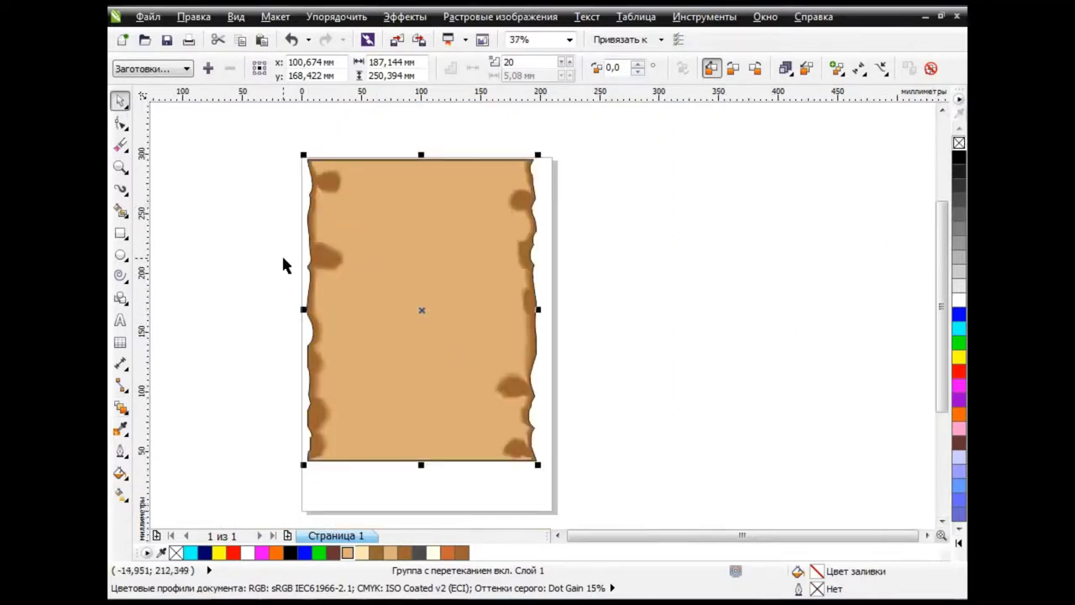
pyautogui.scroll(1, 282, 252)
pyautogui.scroll(-1, 513, 264)
pyautogui.click(748, 326)
pyautogui.scroll(1, 672, 210)
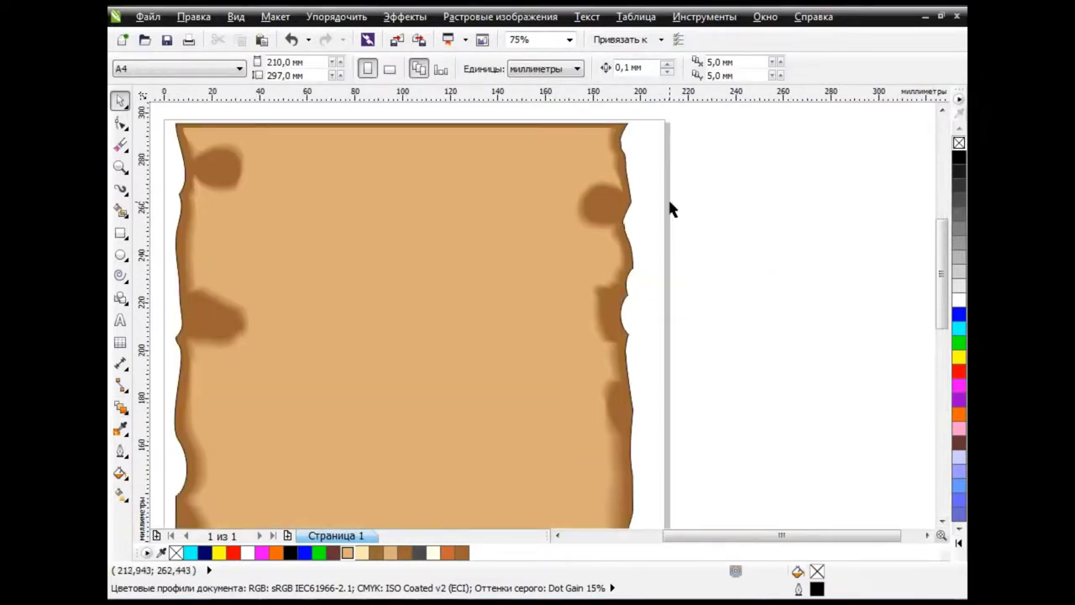
pyautogui.scroll(1, 659, 215)
# Step: Pull a node on the parchment's edge inward for a notch, then undo the bend
pyautogui.click(588, 220)
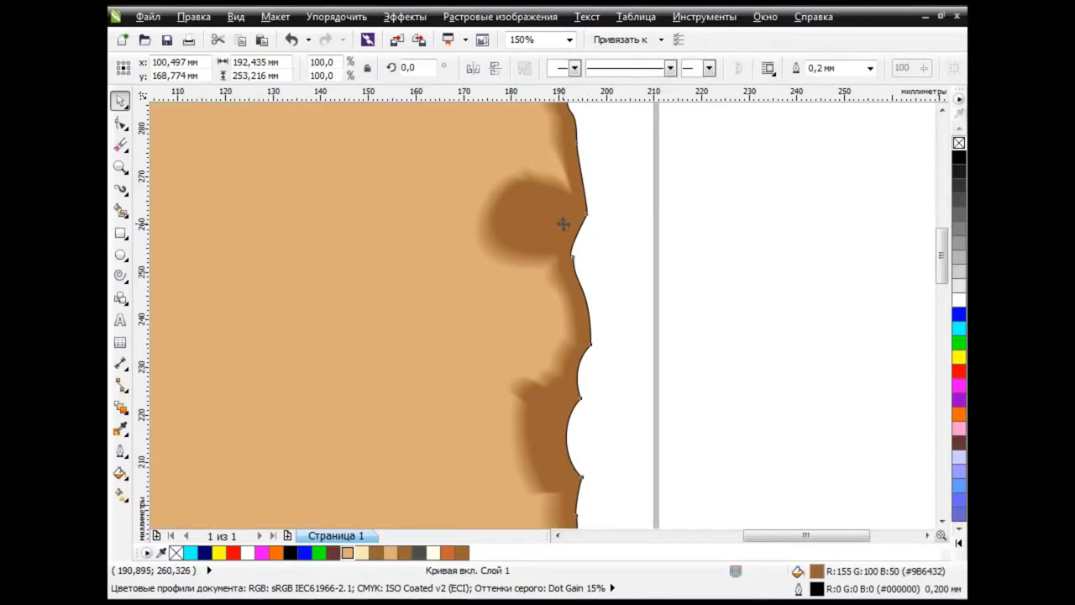
pyautogui.click(120, 123)
pyautogui.moveTo(537, 217); pyautogui.dragTo(518, 220)
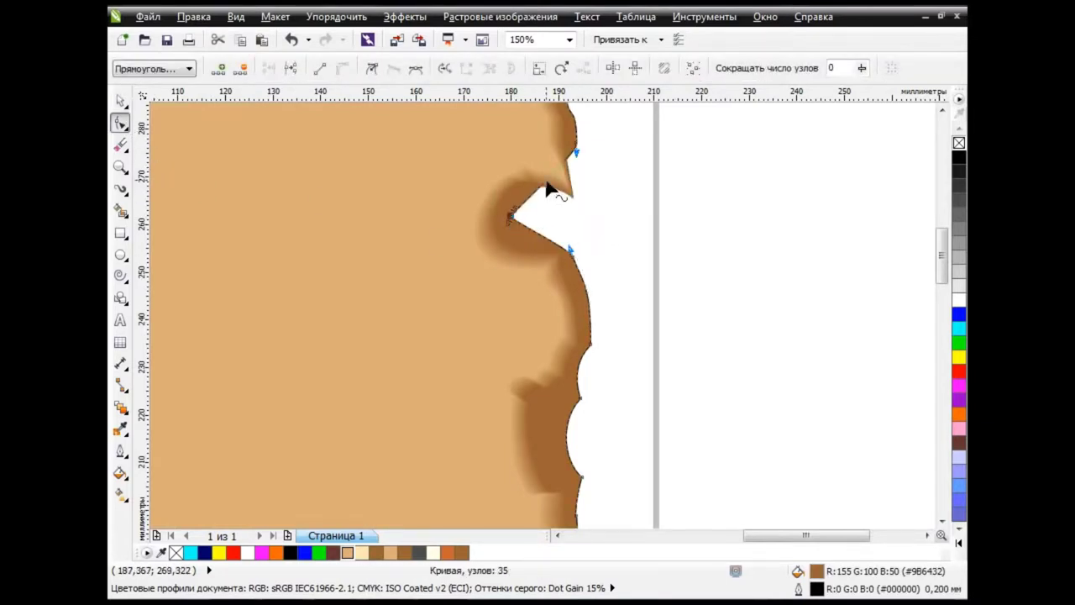
pyautogui.moveTo(552, 179); pyautogui.dragTo(580, 211)
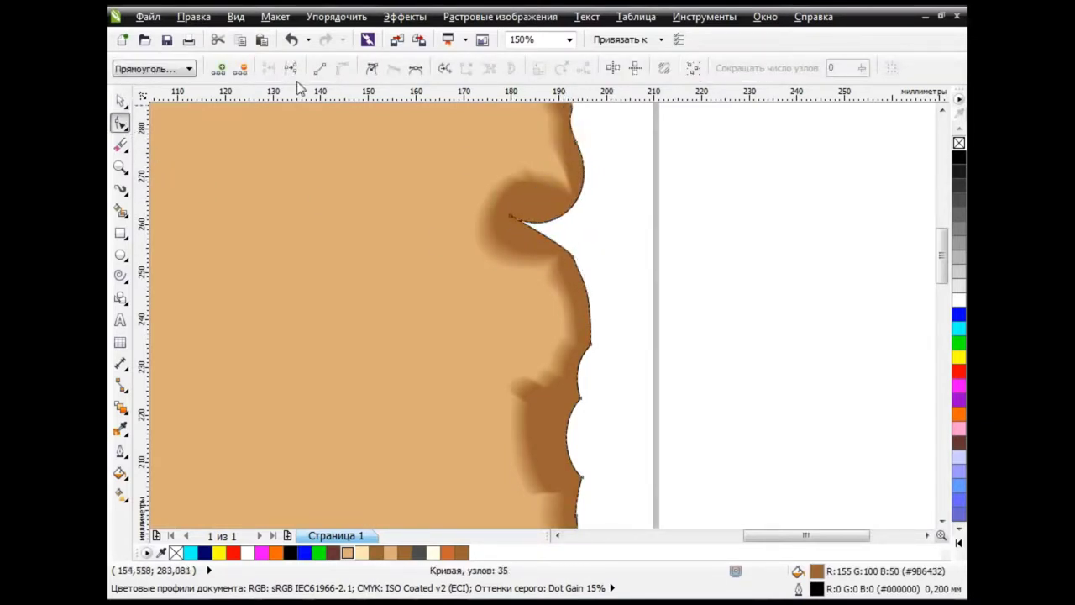
pyautogui.click(291, 40)
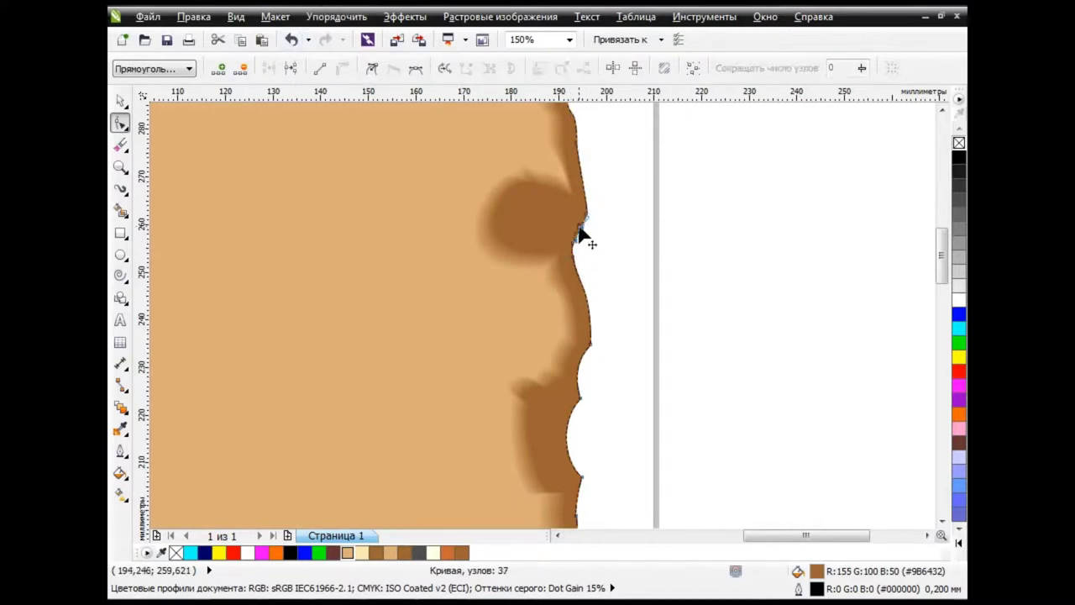
# Step: Carve a rounded notch into the parchment's upper right edge by moving and bending its node
pyautogui.moveTo(580, 228)
pyautogui.mouseDown()
pyautogui.moveTo(509, 218)
pyautogui.moveTo(525, 161)
pyautogui.mouseUp()
pyautogui.moveTo(508, 220); pyautogui.dragTo(494, 261)
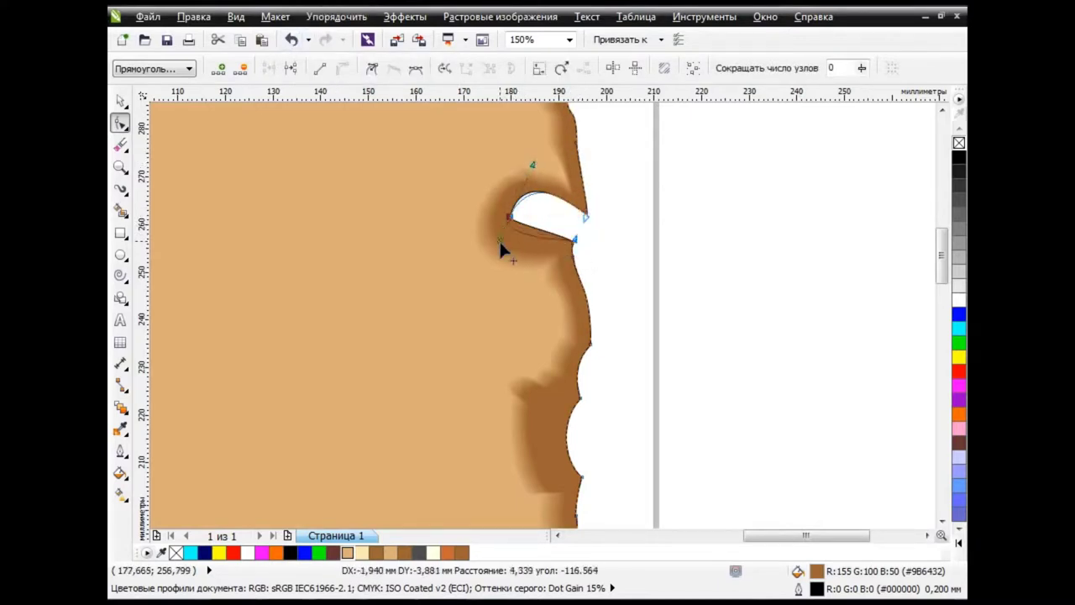
pyautogui.scroll(-2, 625, 259)
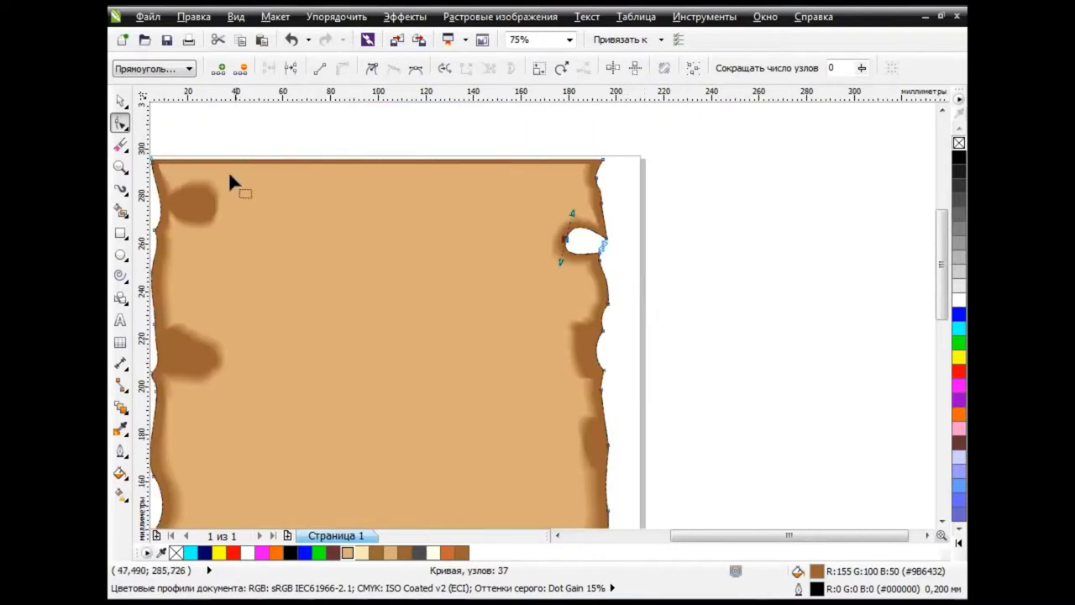
pyautogui.press('space')
pyautogui.click(700, 292)
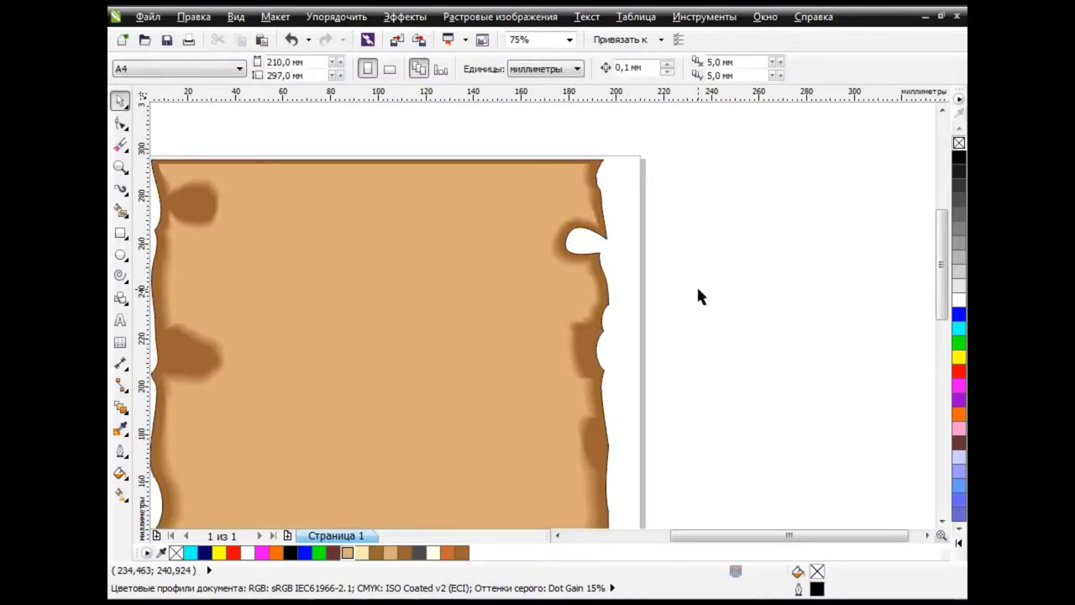
pyautogui.scroll(-2, 698, 290)
pyautogui.scroll(-2, 756, 315)
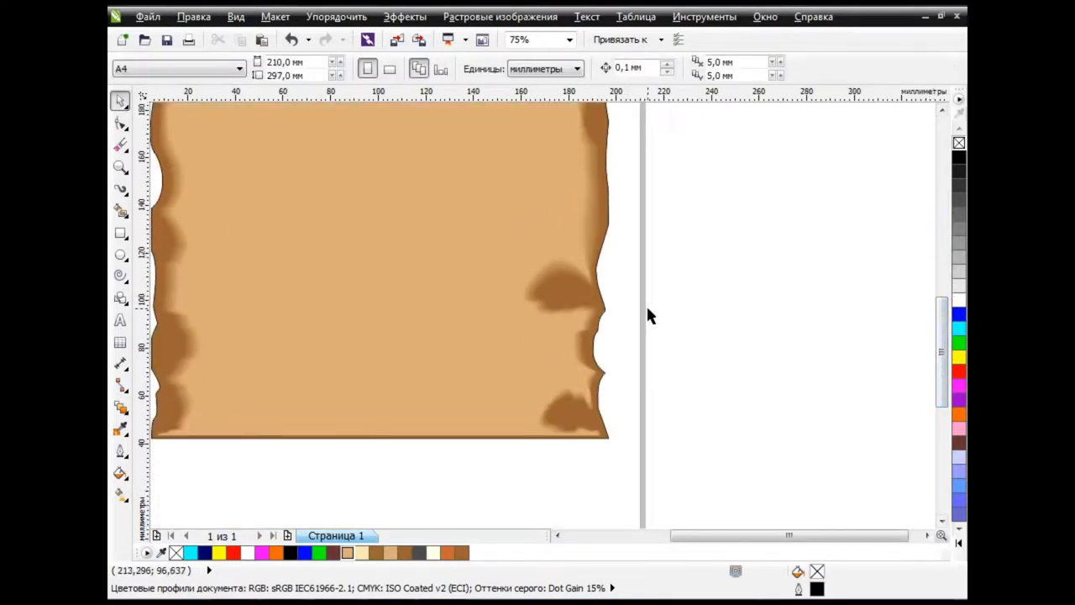
pyautogui.scroll(-2, 648, 315)
pyautogui.click(928, 535)
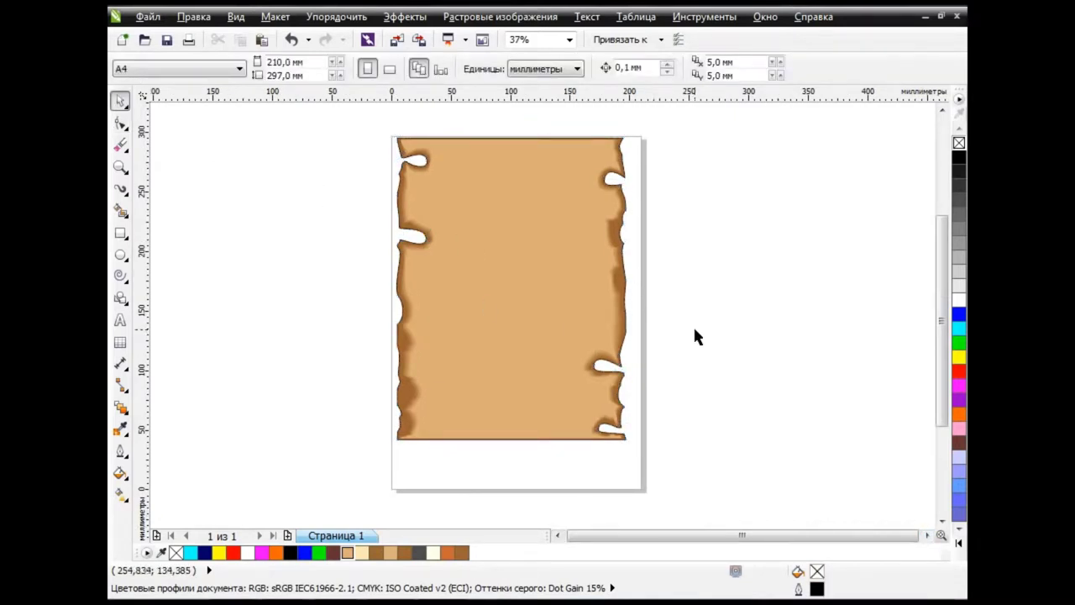
# Step: Paste a duplicate of the parchment on top and give it the Затмение солнца texture
pyautogui.click(625, 288)
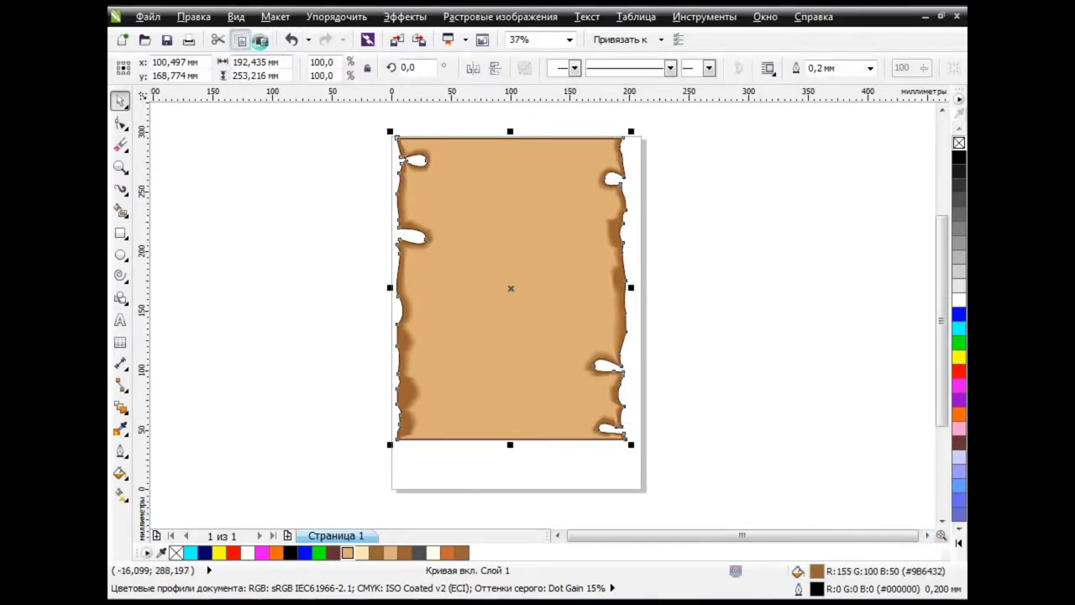
pyautogui.click(261, 40)
pyautogui.click(120, 473)
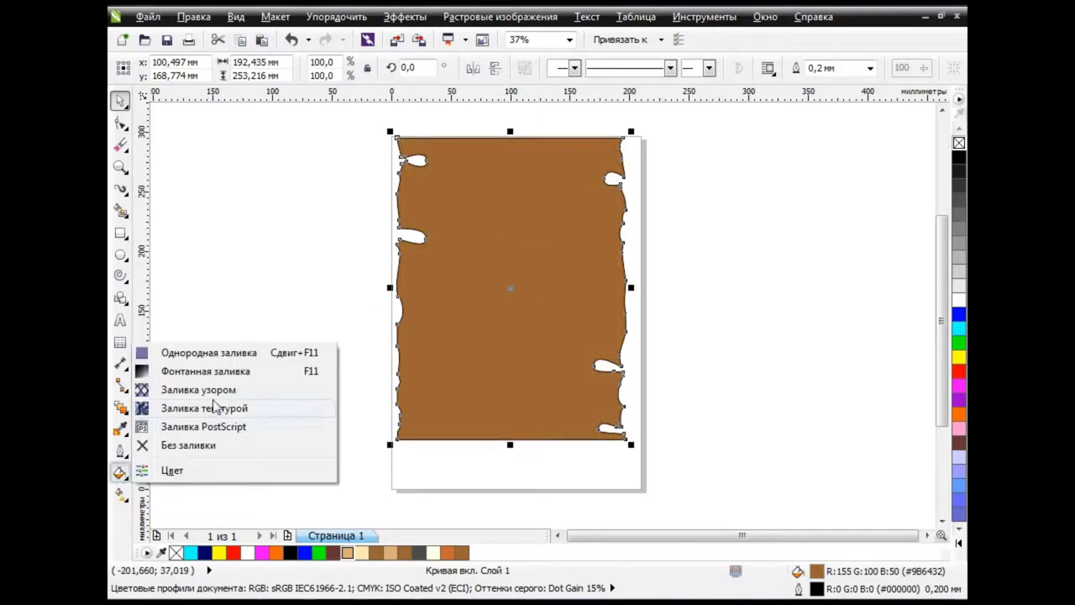
pyautogui.click(221, 408)
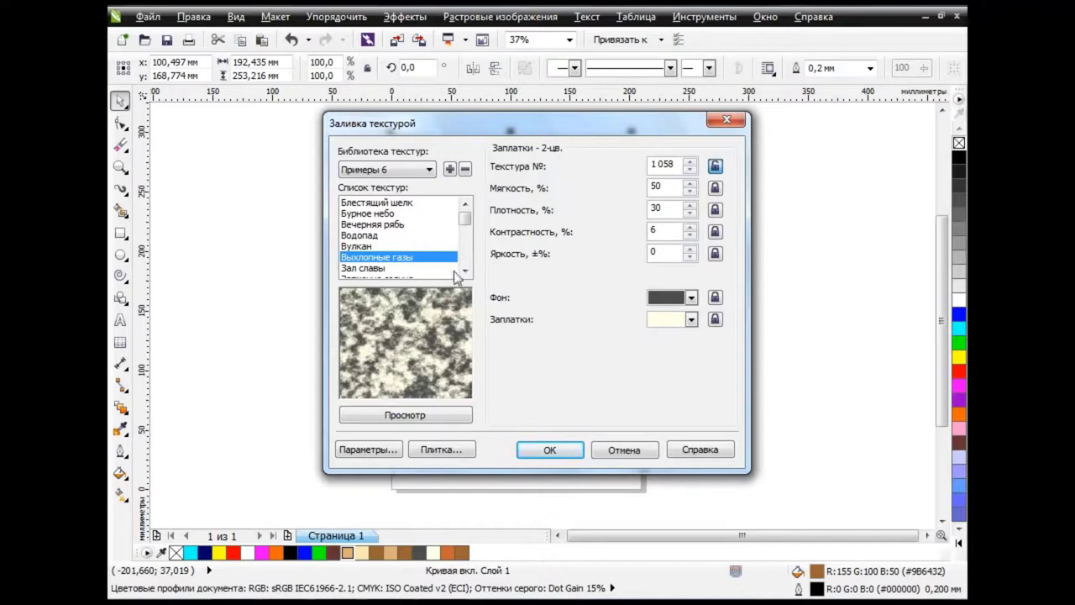
pyautogui.click(464, 271)
pyautogui.click(404, 268)
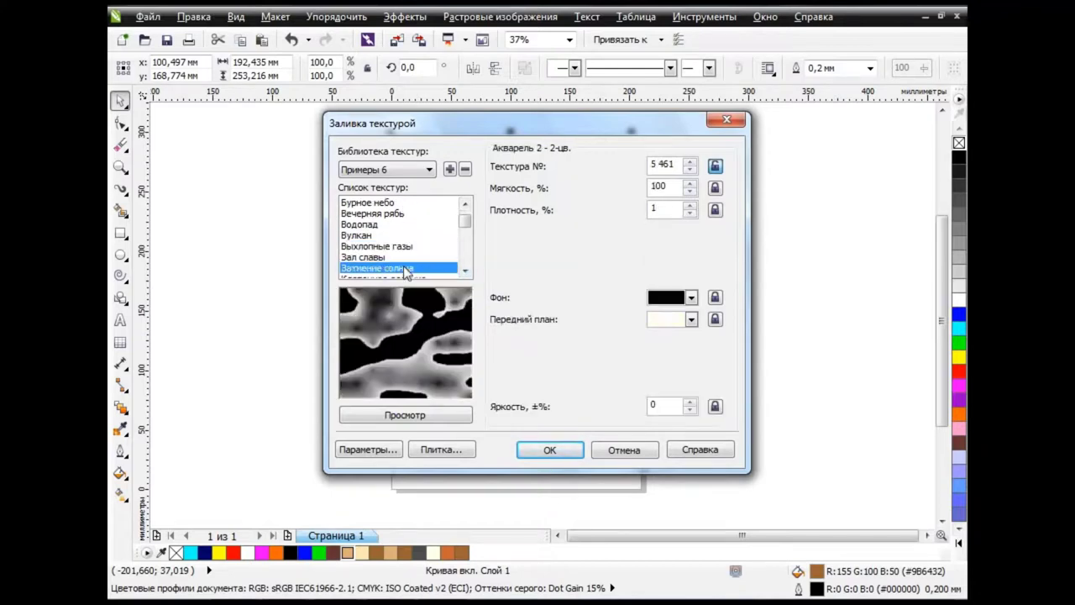
# Step: Set the texture's background colour to RGB 155,100,50
pyautogui.click(691, 297)
pyautogui.click(719, 413)
pyautogui.click(382, 208)
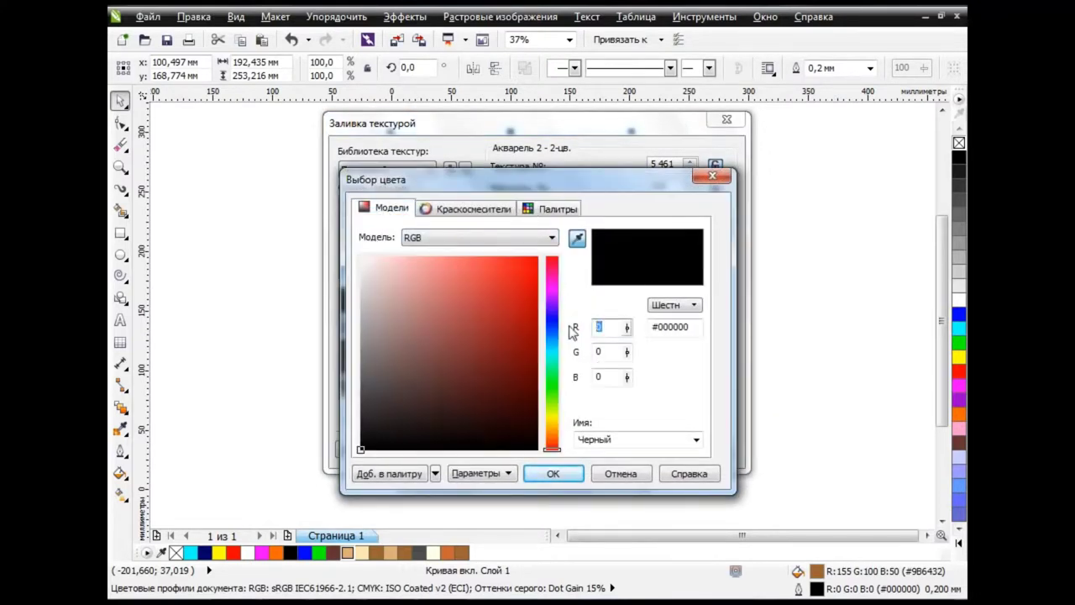
pyautogui.write('55')
pyautogui.press('Tab')
pyautogui.write('100')
pyautogui.click(612, 376)
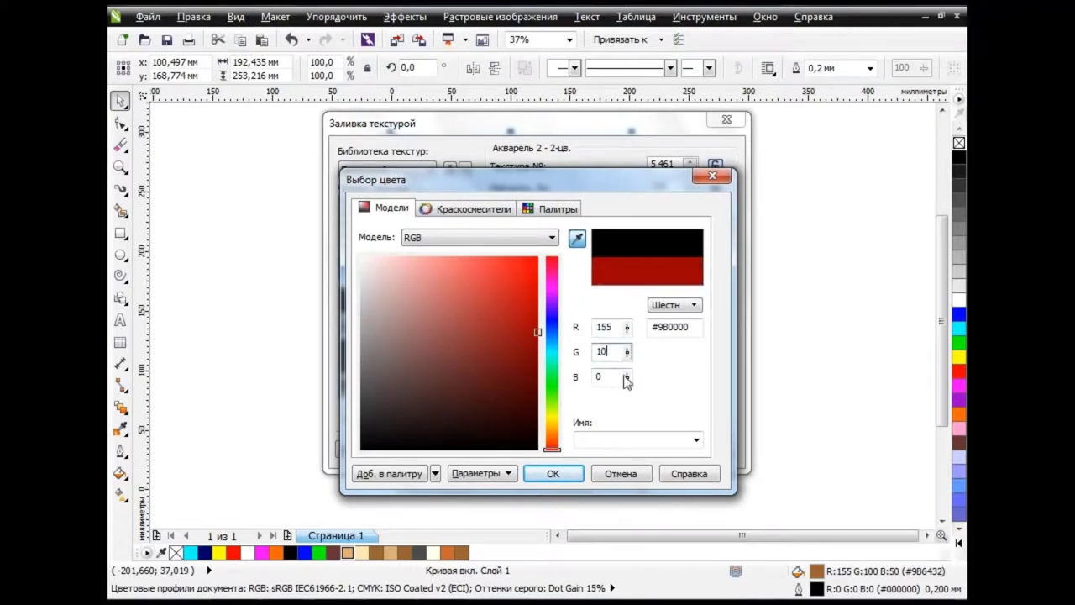
pyautogui.write('50')
pyautogui.press('Tab')
pyautogui.click(553, 472)
# Step: Set the texture's foreground colour to RGB 220,175,120 and apply the texture fill
pyautogui.click(691, 331)
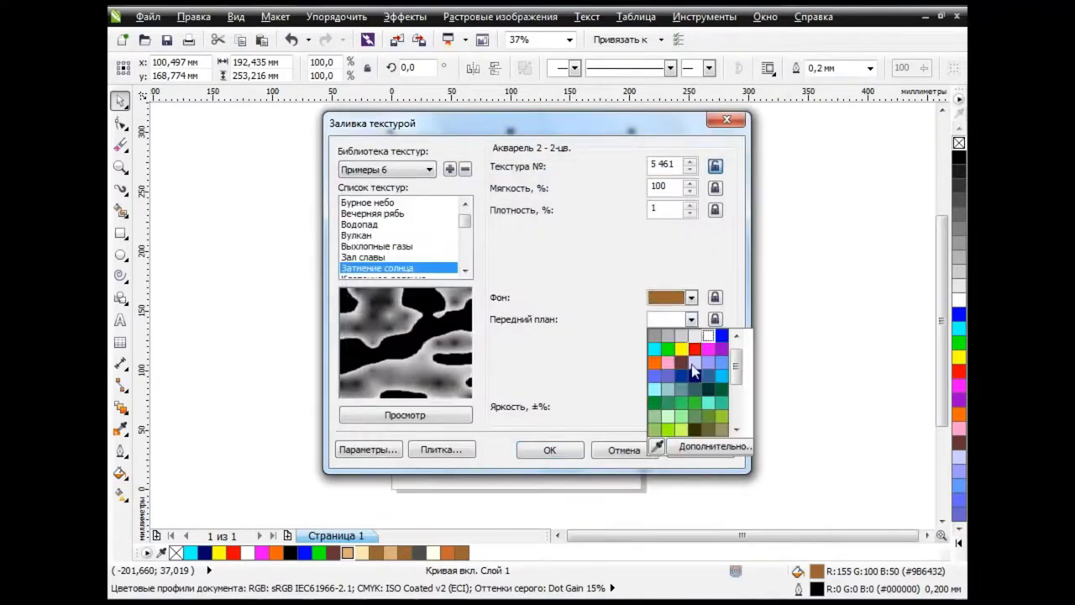
pyautogui.click(714, 454)
pyautogui.click(386, 209)
pyautogui.moveTo(615, 327)
pyautogui.mouseDown()
pyautogui.moveTo(585, 328)
pyautogui.moveTo(590, 380)
pyautogui.mouseUp()
pyautogui.write('5')
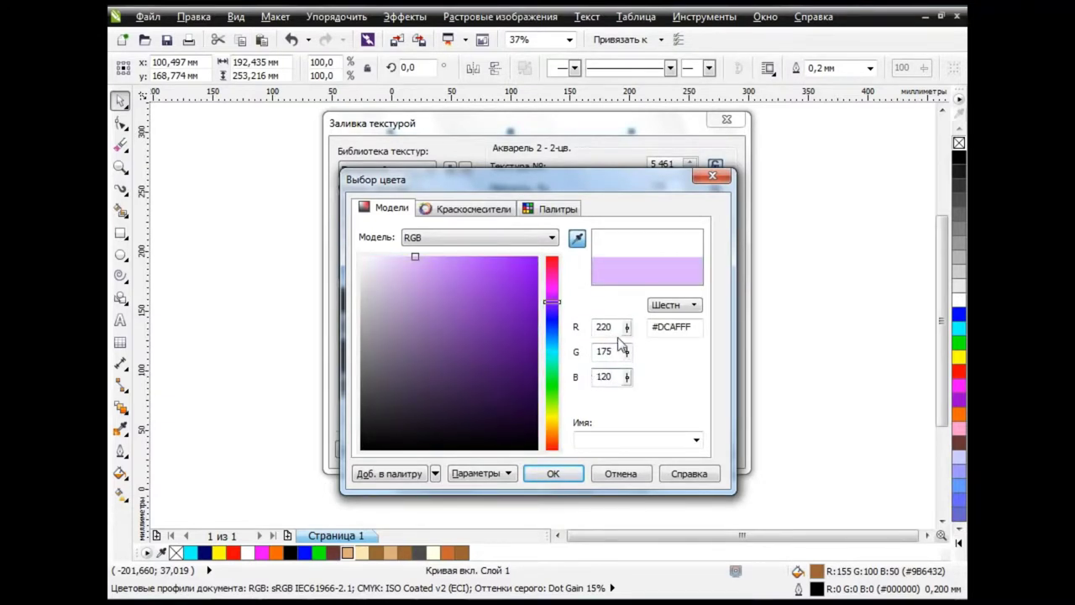
pyautogui.press('Tab')
pyautogui.click(552, 473)
pyautogui.click(463, 418)
pyautogui.click(550, 446)
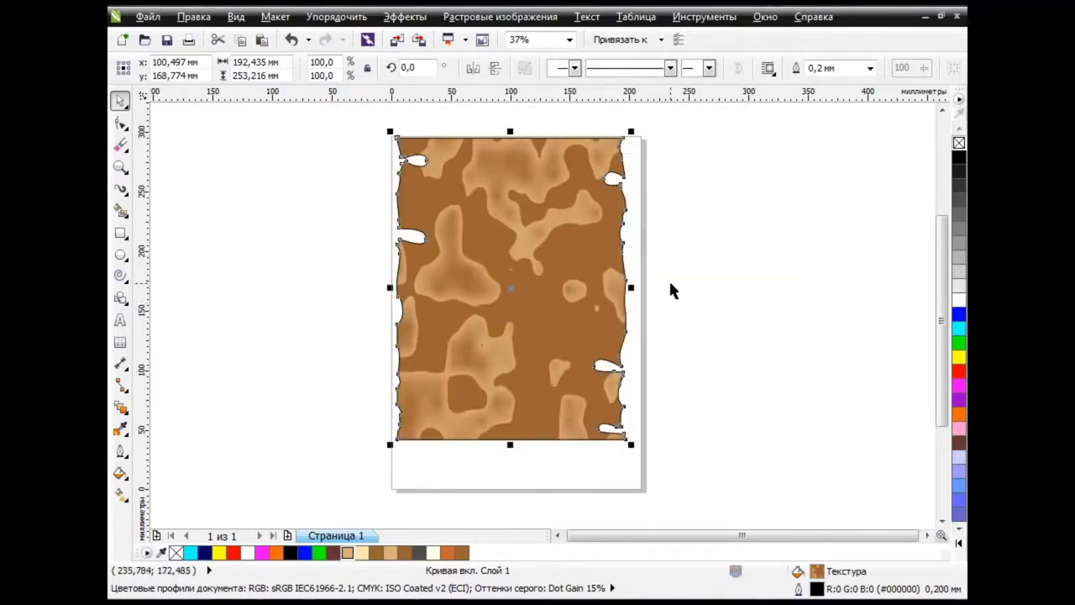
# Step: Give the textured duplicate a uniform 95 transparency, then reselect the parchment
pyautogui.click(120, 407)
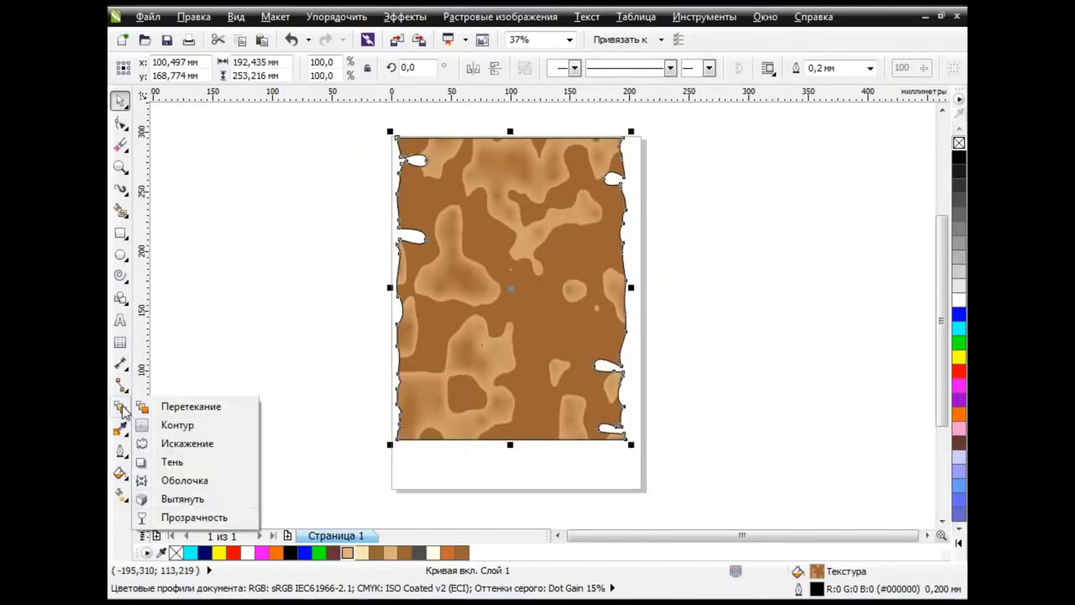
pyautogui.click(159, 519)
pyautogui.click(188, 69)
pyautogui.click(172, 94)
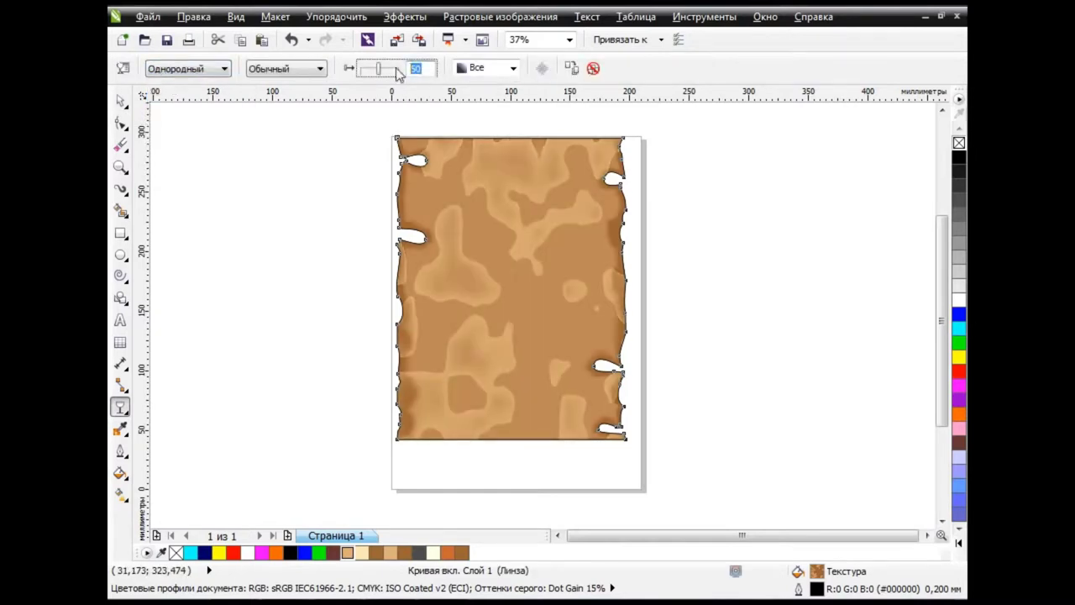
pyautogui.write('5')
pyautogui.press('Return')
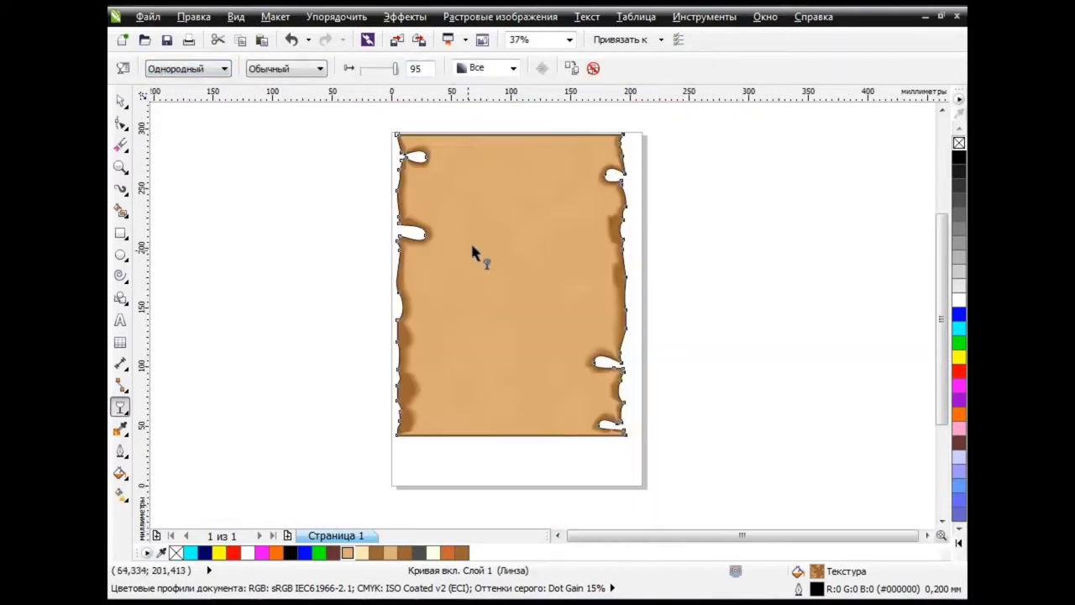
pyautogui.click(120, 100)
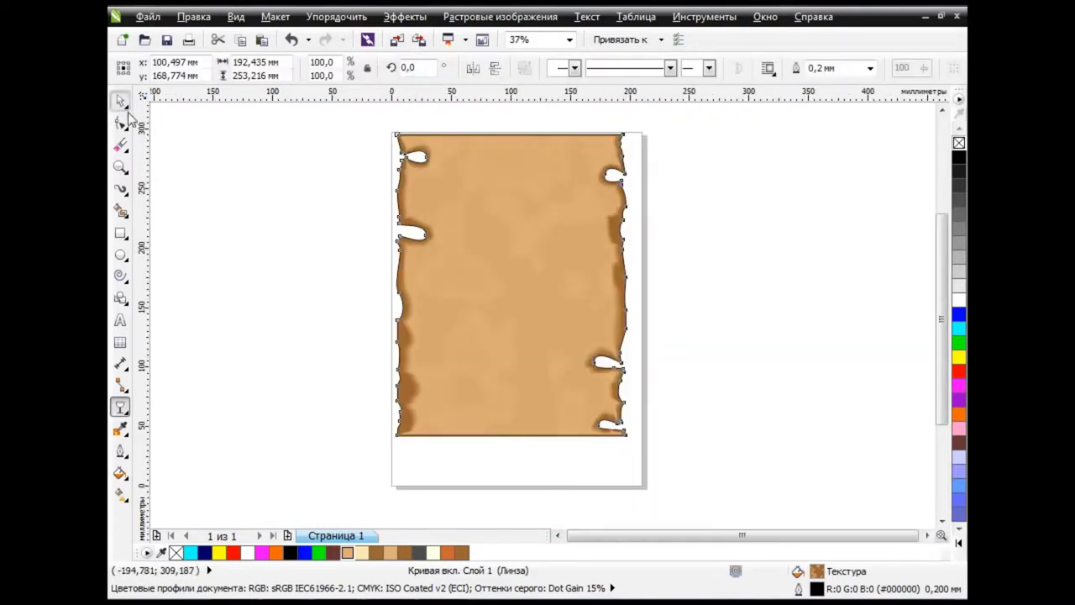
pyautogui.click(694, 338)
pyautogui.click(550, 312)
# Step: Stretch the transparency texture tile taller and wider across the parchment
pyautogui.click(121, 494)
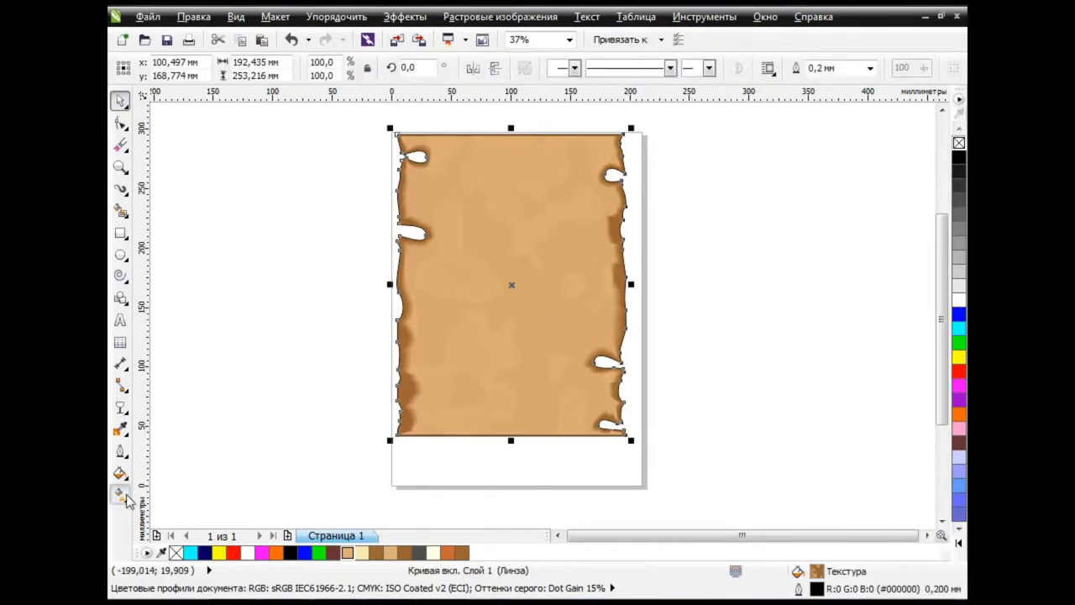
pyautogui.moveTo(511, 134); pyautogui.dragTo(511, 102)
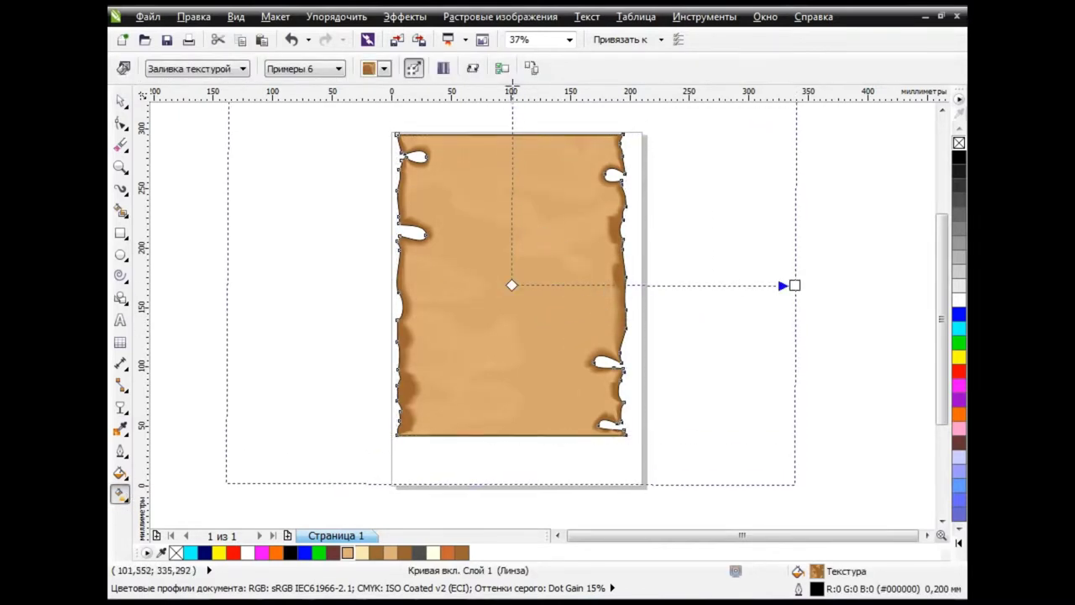
pyautogui.moveTo(795, 286); pyautogui.dragTo(869, 278)
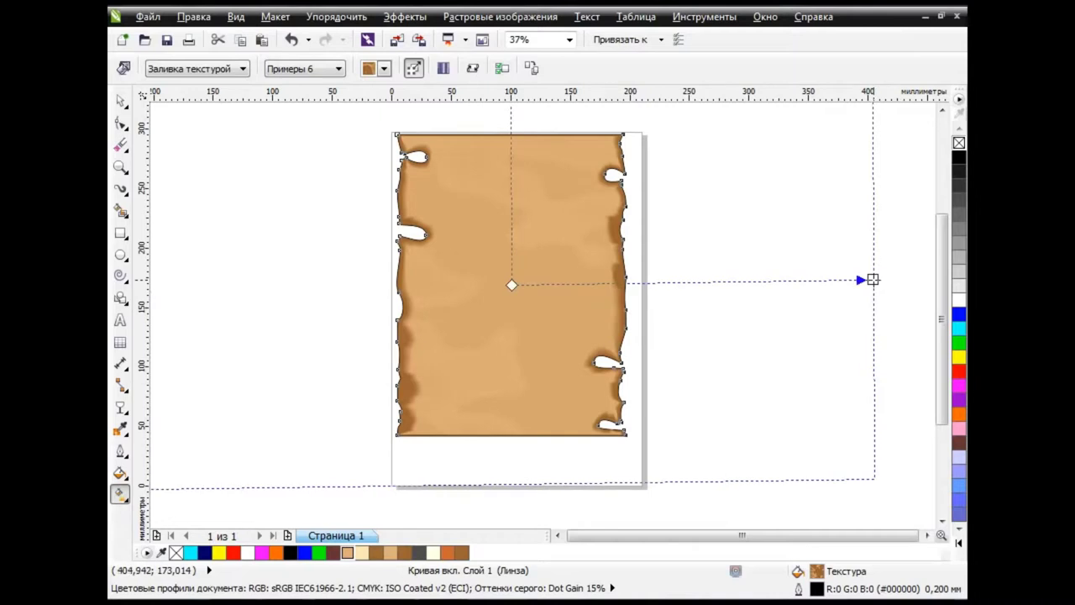
pyautogui.click(120, 99)
pyautogui.click(679, 258)
pyautogui.click(530, 288)
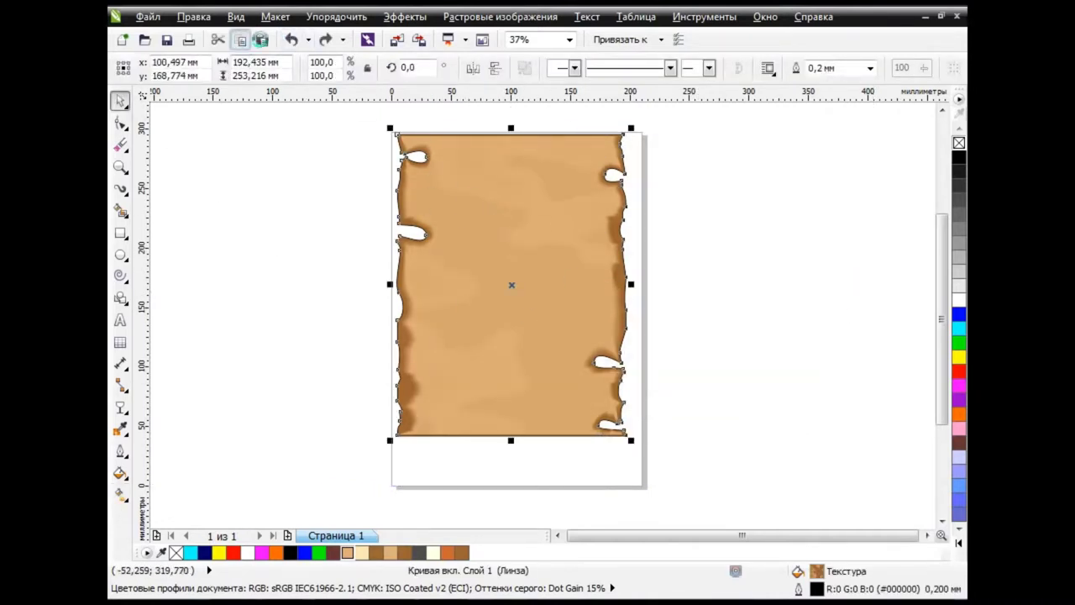
# Step: Switch the parchment's texture fill to Выхлопные газы
pyautogui.click(120, 473)
pyautogui.click(206, 406)
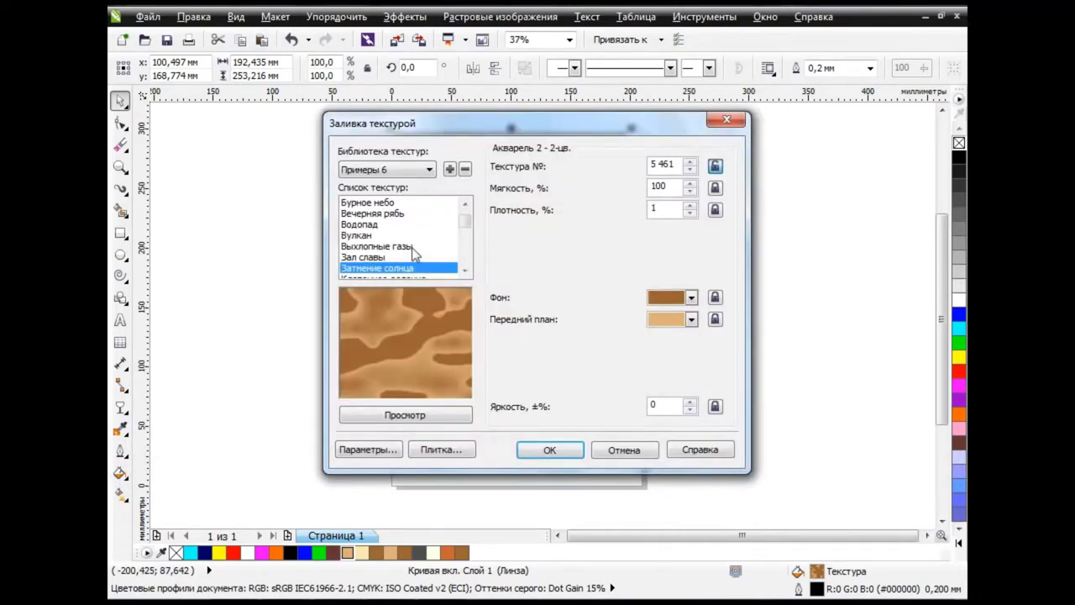
pyautogui.click(412, 247)
pyautogui.click(563, 451)
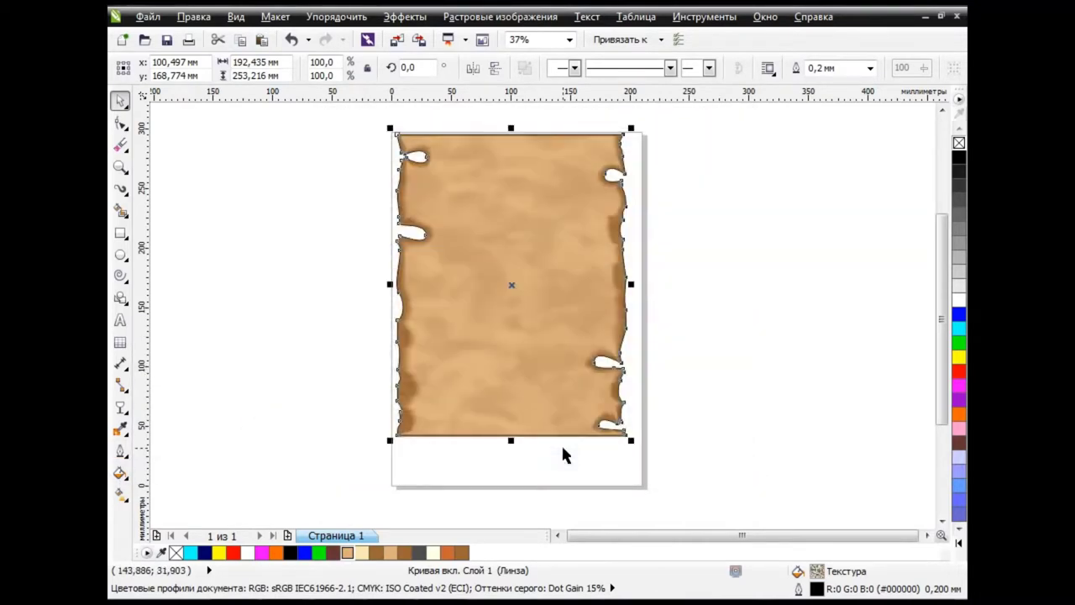
# Step: Raise the parchment's transparency amount to 100
pyautogui.click(120, 407)
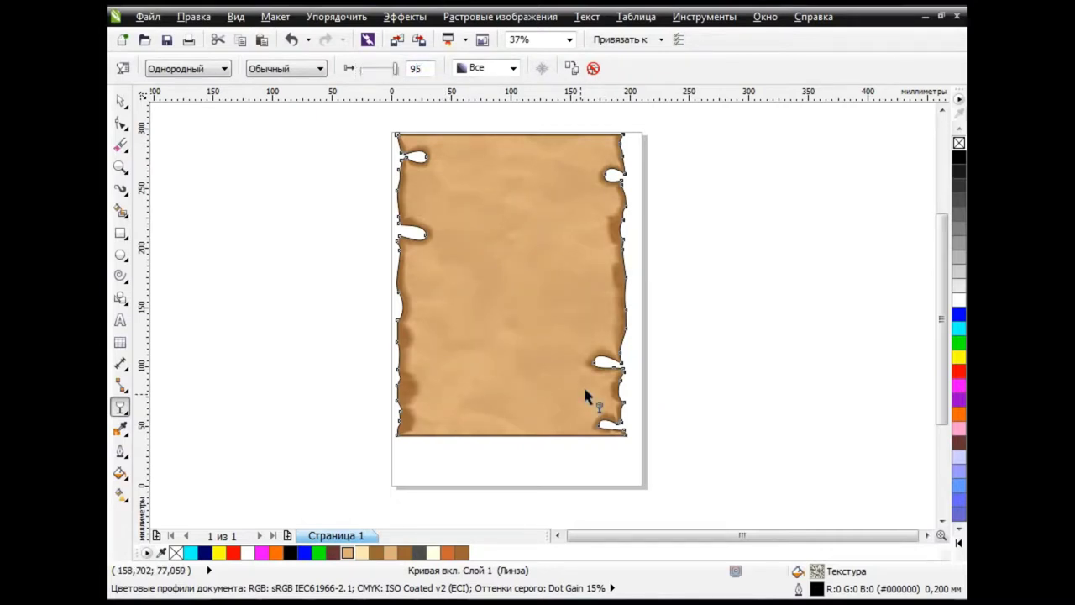
pyautogui.scroll(2, 412, 291)
pyautogui.scroll(-2, 411, 290)
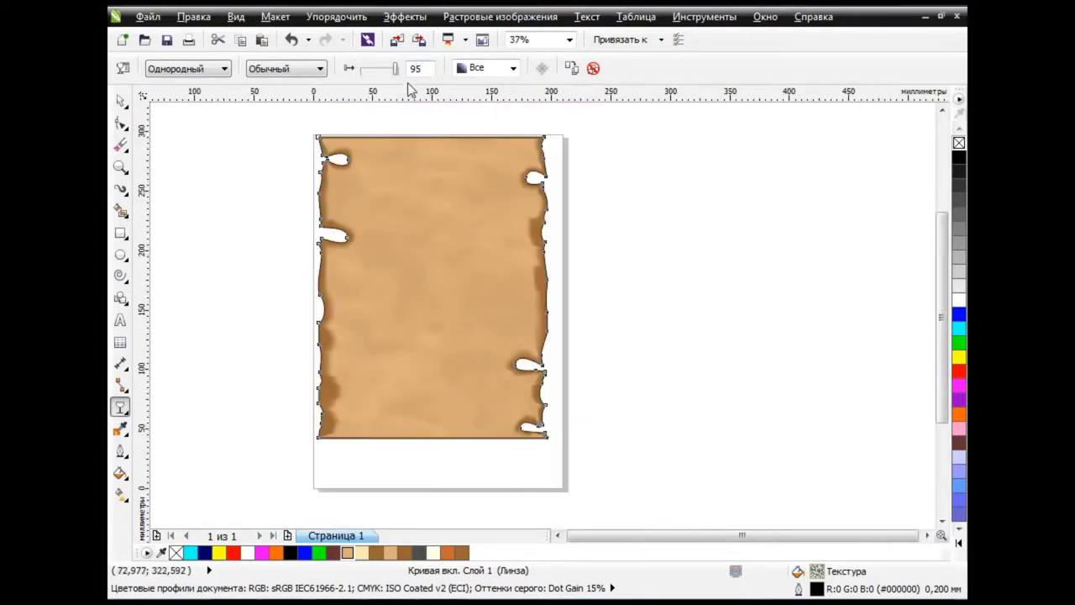
pyautogui.moveTo(398, 74)
pyautogui.mouseDown()
pyautogui.moveTo(416, 72)
pyautogui.moveTo(393, 93)
pyautogui.mouseUp()
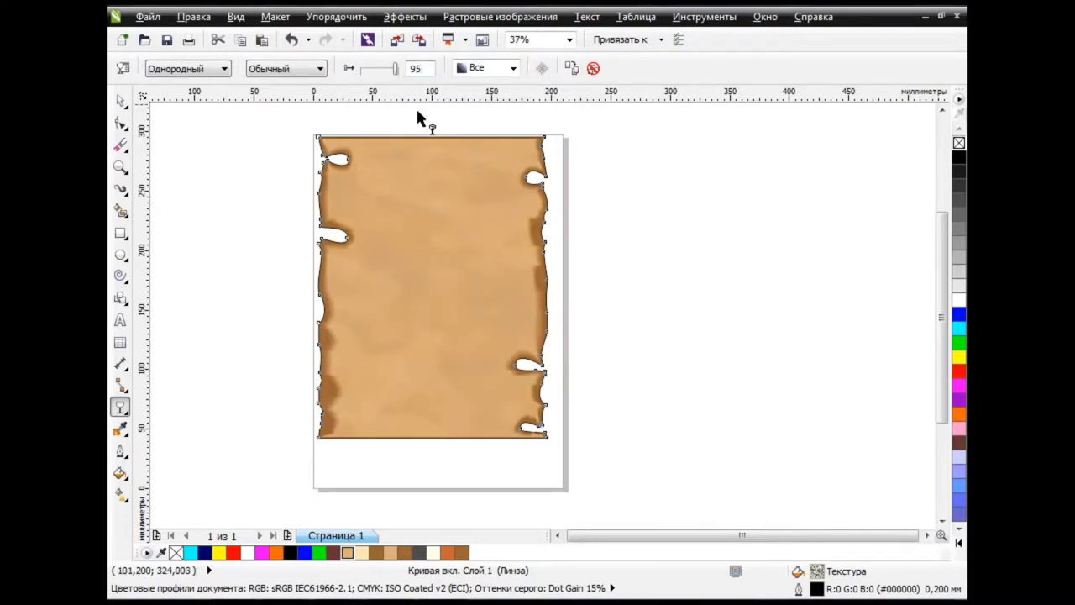
pyautogui.click(120, 100)
pyautogui.click(557, 535)
pyautogui.click(687, 398)
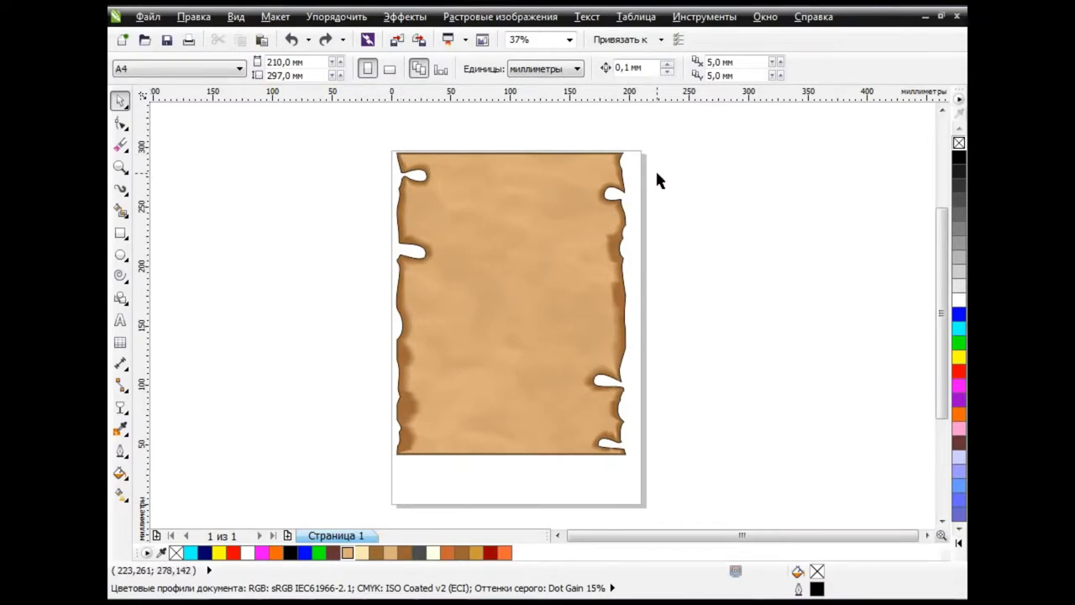
# Step: Draw a rectangle across the parchment's top edge and slant it by moving its corner nodes
pyautogui.click(120, 232)
pyautogui.moveTo(377, 123); pyautogui.dragTo(635, 170)
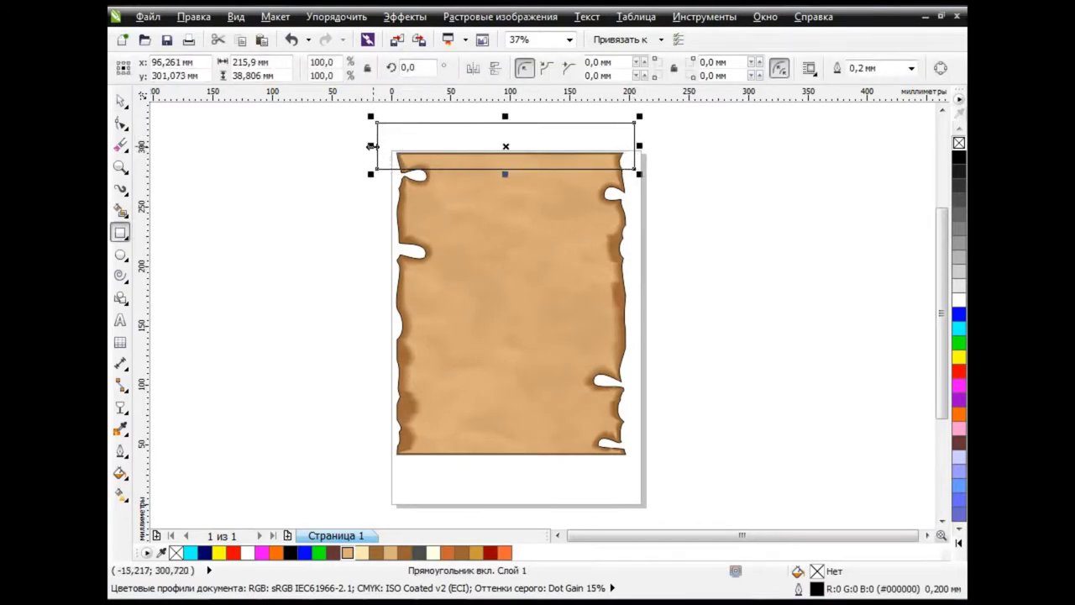
pyautogui.moveTo(377, 146); pyautogui.dragTo(393, 131)
pyautogui.click(123, 126)
pyautogui.moveTo(635, 124); pyautogui.dragTo(630, 163)
pyautogui.scroll(2, 524, 133)
pyautogui.moveTo(243, 201); pyautogui.dragTo(247, 202)
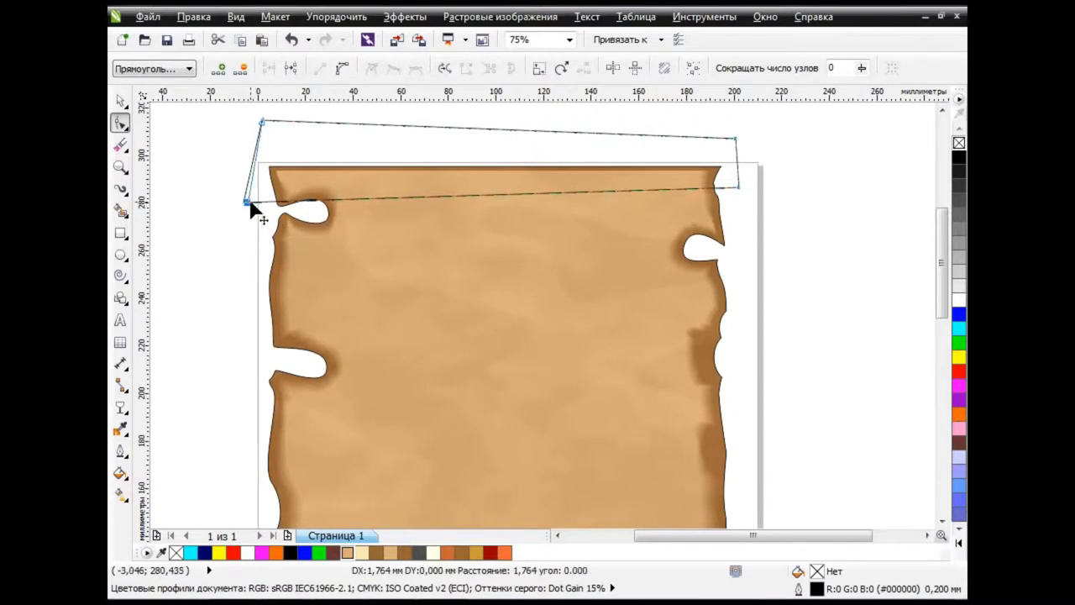
# Step: Roughen the strip's right end with the Eraser, then reselect the strip
pyautogui.click(125, 155)
pyautogui.click(147, 180)
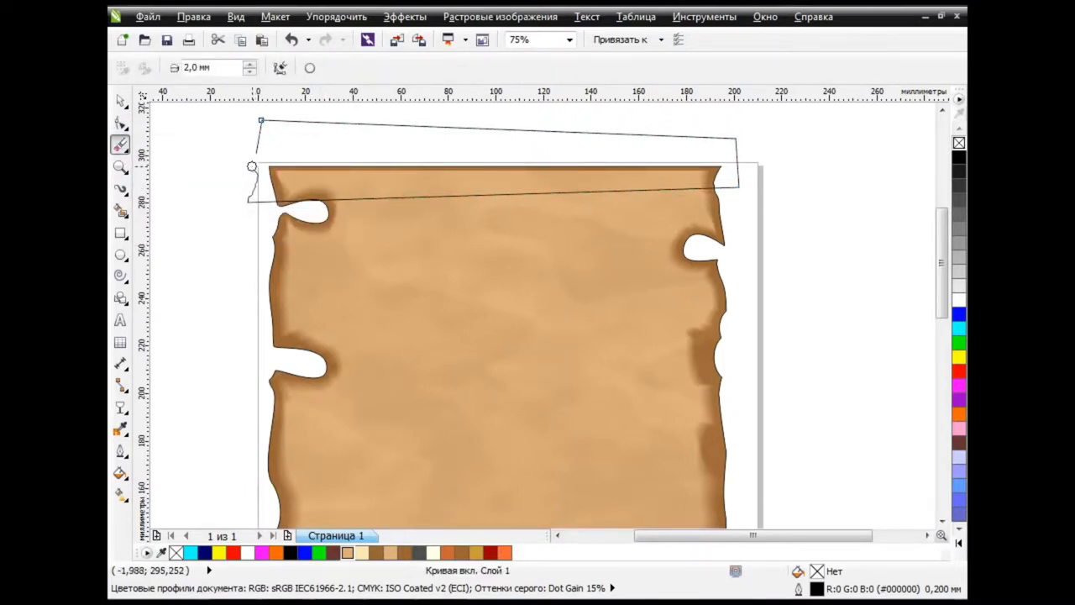
pyautogui.click(123, 100)
pyautogui.click(221, 265)
pyautogui.press('x')
pyautogui.click(741, 185)
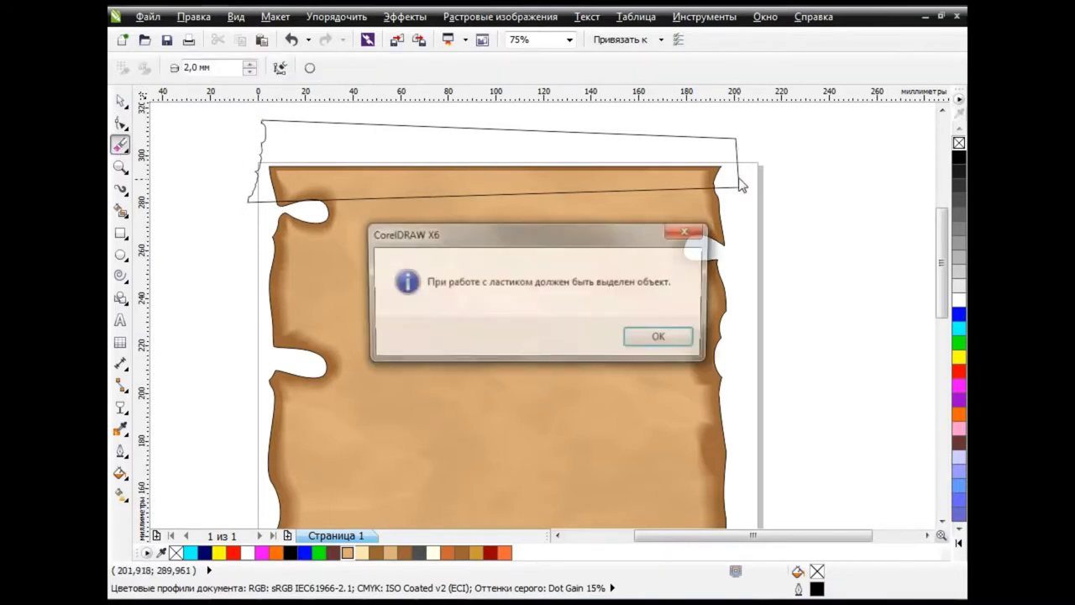
pyautogui.press('Return')
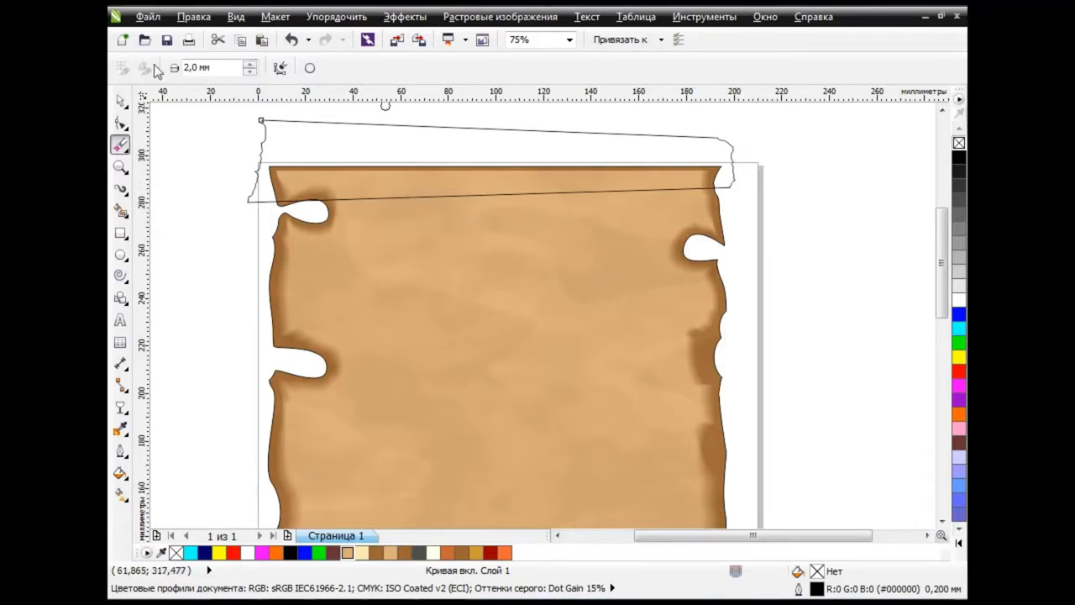
pyautogui.click(120, 99)
# Step: Start a custom-blend fountain fill with a tan RGB 220,175,120 start colour
pyautogui.click(120, 473)
pyautogui.click(238, 374)
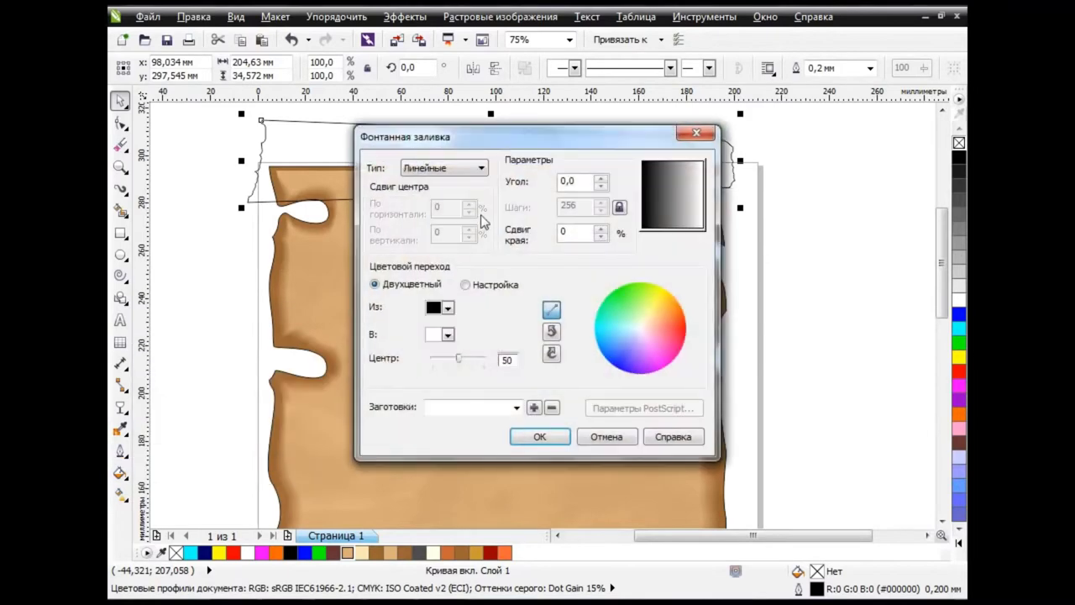
pyautogui.click(494, 285)
pyautogui.click(639, 378)
pyautogui.write('22')
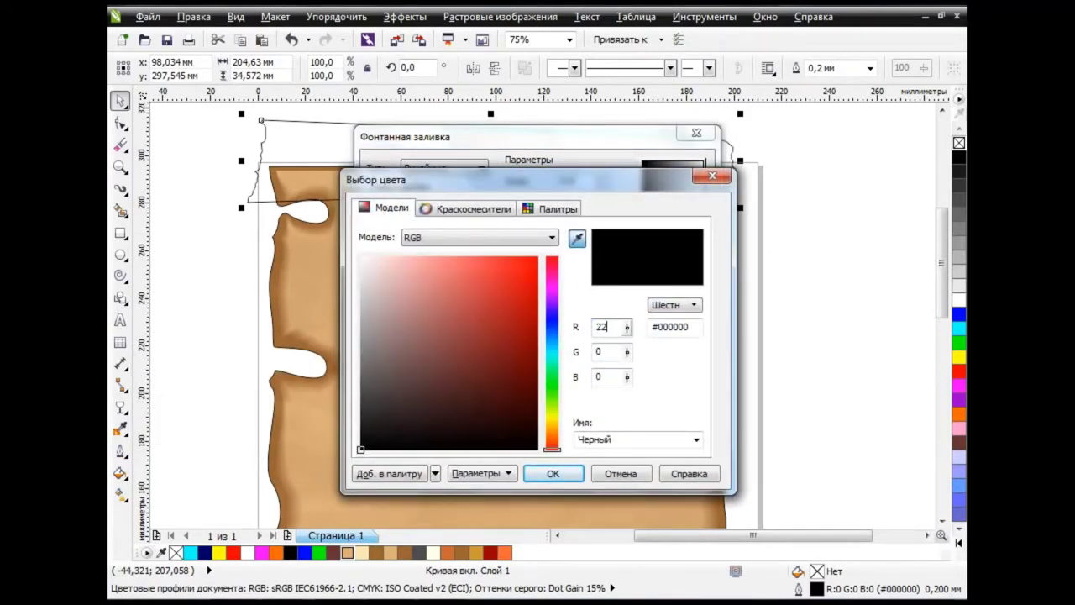
pyautogui.write('0')
pyautogui.press('Tab')
pyautogui.write('175')
pyautogui.press('Tab')
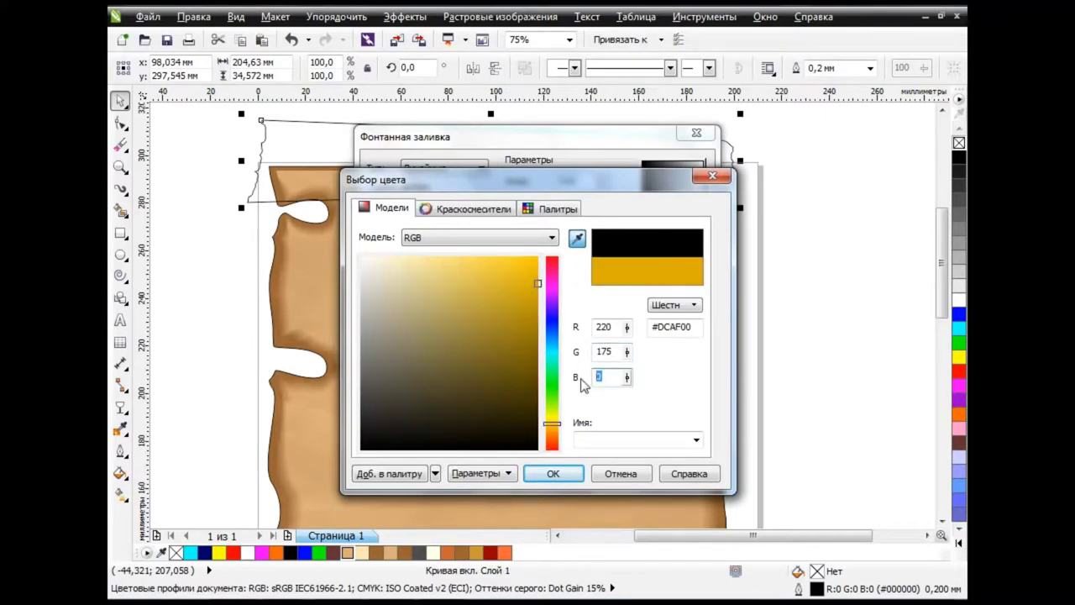
pyautogui.write('120')
pyautogui.press('Return')
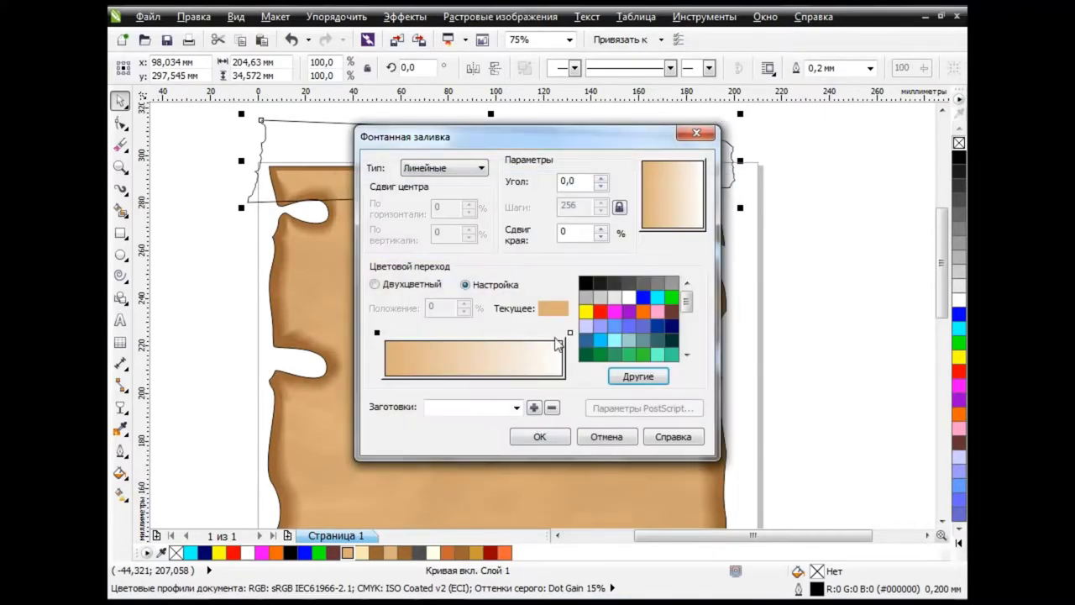
# Step: Set the gradient's end colour to the same tan, RGB 220,175,120
pyautogui.click(638, 378)
pyautogui.hotkey('ctrl', 'Tab')
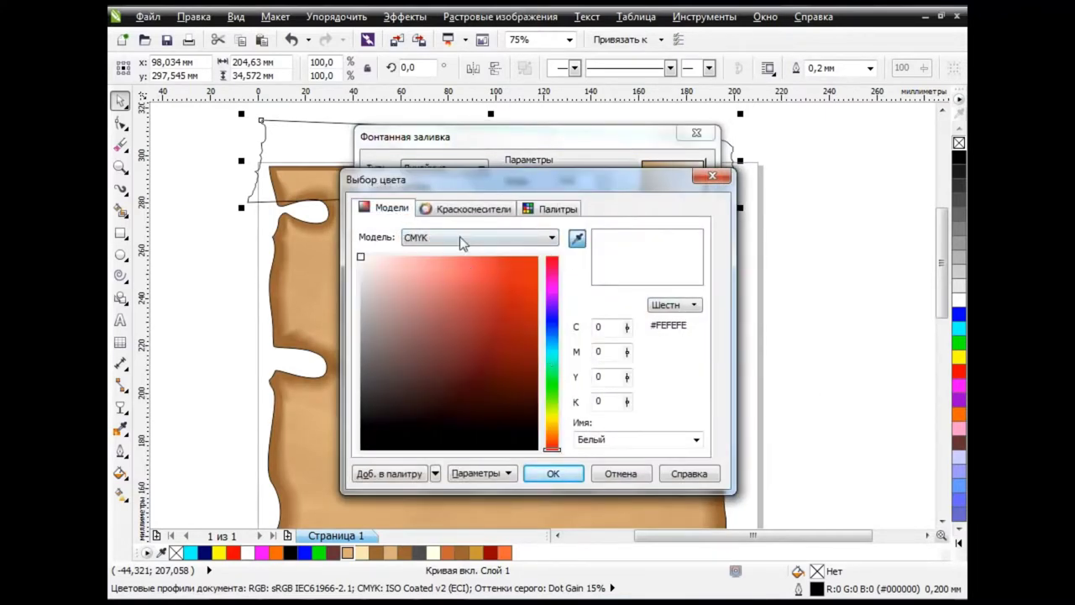
pyautogui.click(461, 242)
pyautogui.click(491, 295)
pyautogui.click(581, 326)
pyautogui.click(613, 351)
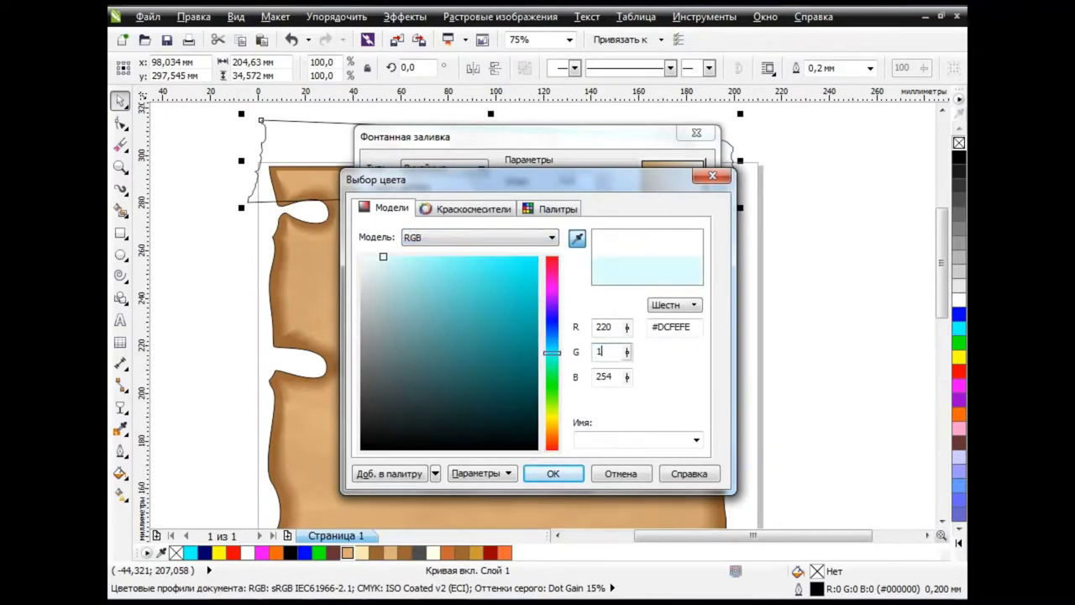
pyautogui.write('175')
pyautogui.click(605, 376)
pyautogui.write('120')
pyautogui.click(570, 475)
# Step: Add a brown RGB 155,100,50 colour stop at 75% along the gradient
pyautogui.doubleClick(520, 335)
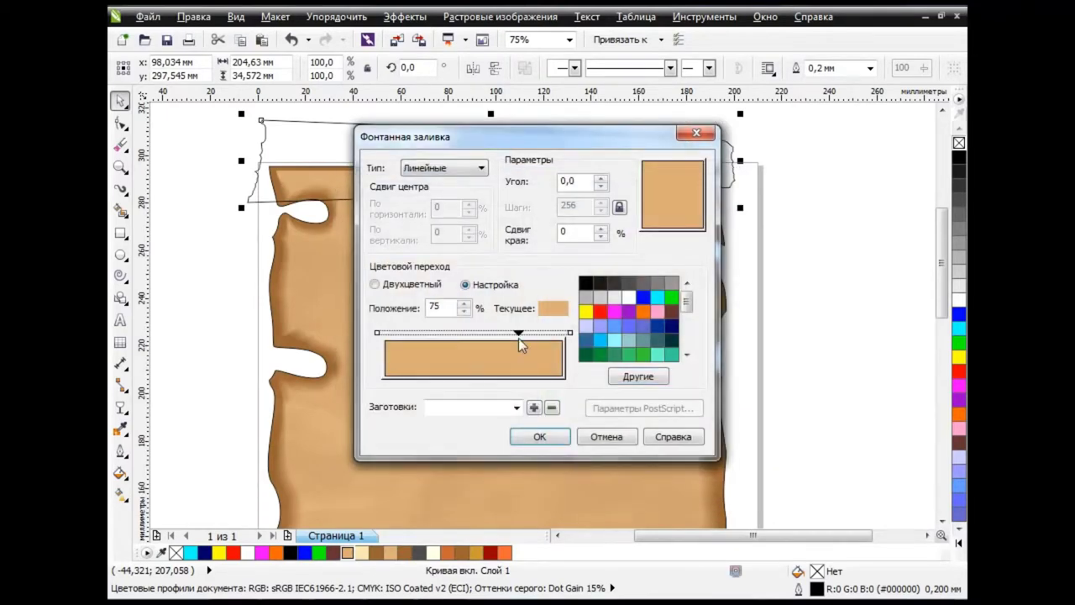
pyautogui.click(635, 376)
pyautogui.click(573, 324)
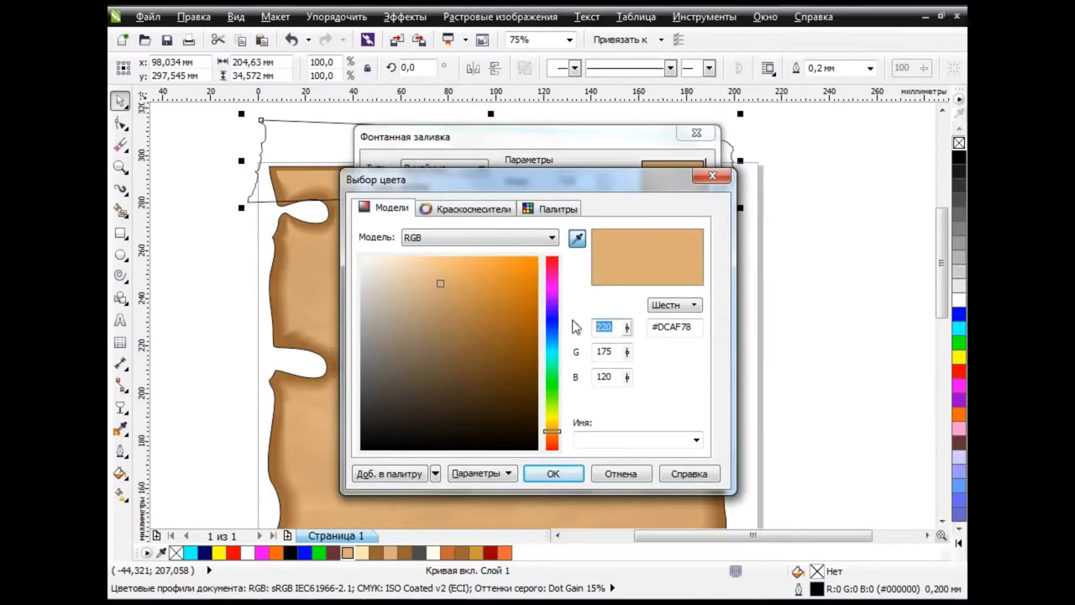
pyautogui.write('155')
pyautogui.click(605, 351)
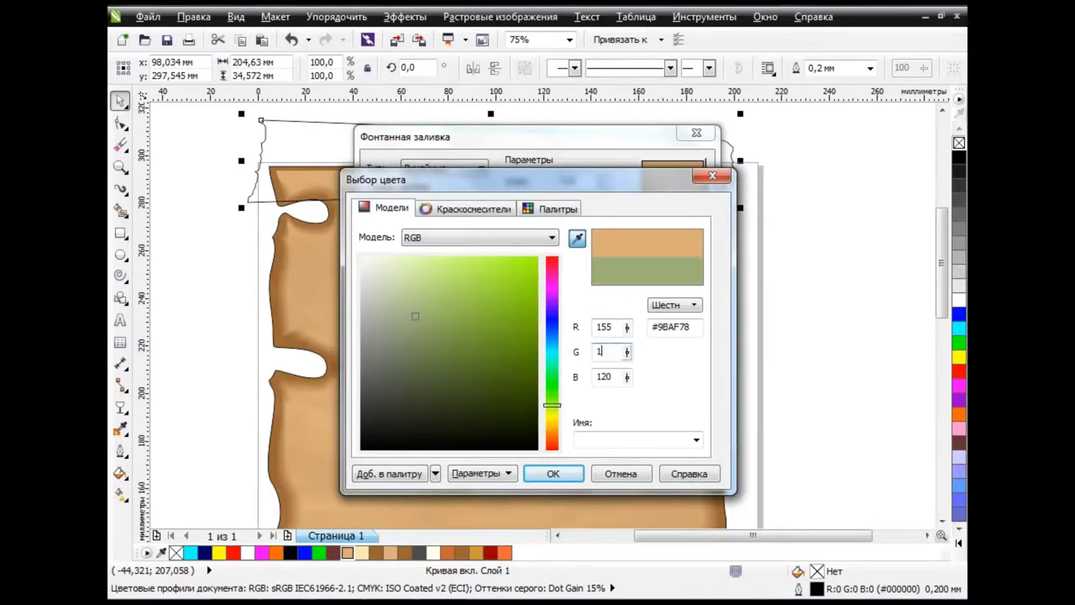
pyautogui.write('100')
pyautogui.click(605, 377)
pyautogui.write('50')
pyautogui.press('Tab')
pyautogui.click(554, 473)
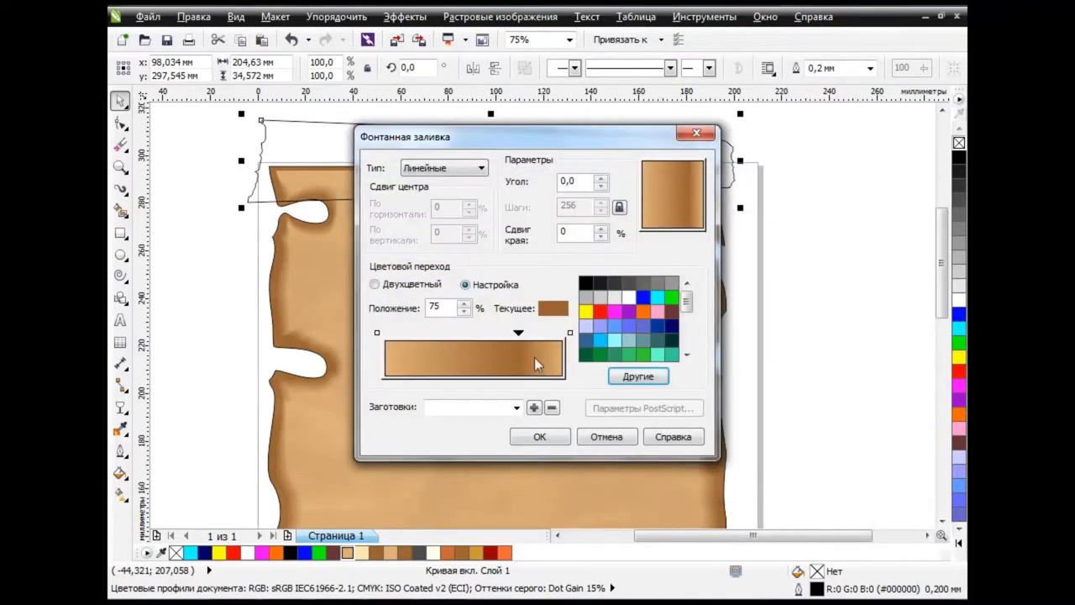
# Step: Set the gradient angle to 90 degrees and apply the fill to the strip
pyautogui.doubleClick(565, 180)
pyautogui.write('90')
pyautogui.press('Tab')
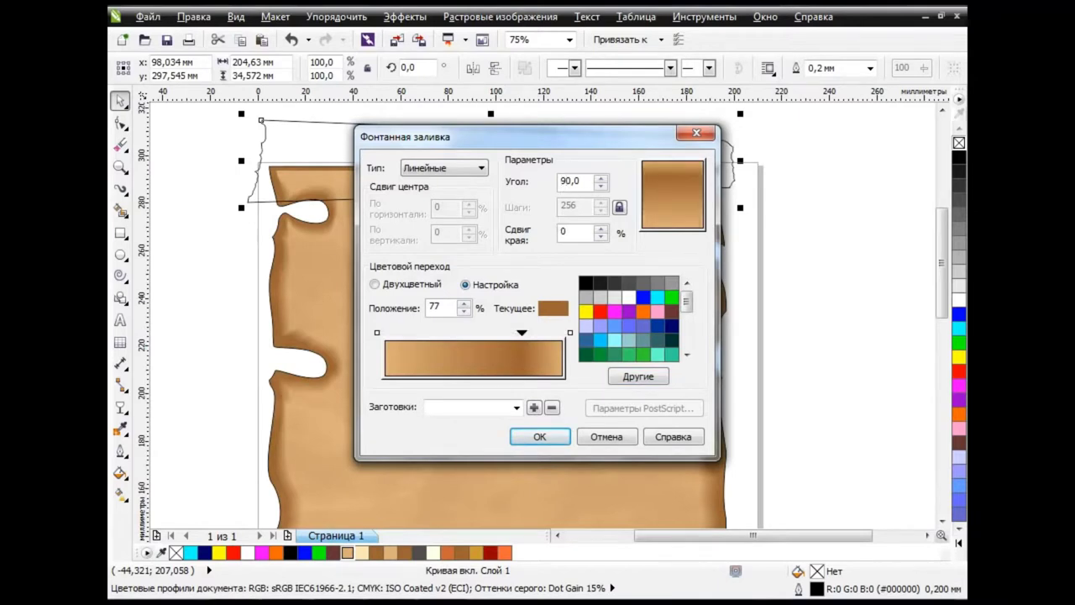
pyautogui.click(539, 436)
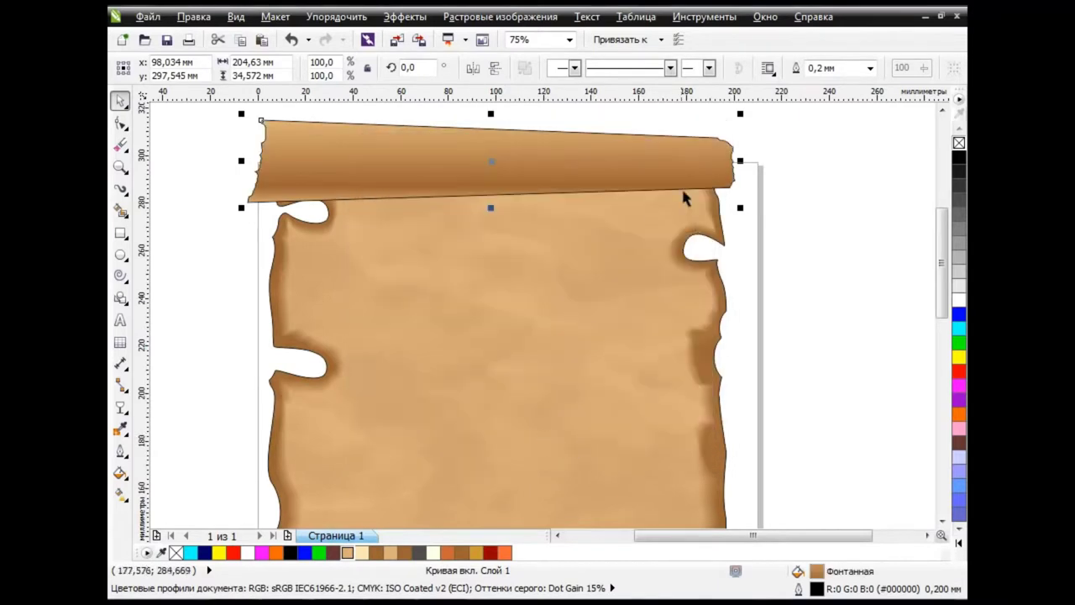
# Step: Re-aim the top strip's gradient to run from its bottom edge to its top edge
pyautogui.click(226, 281)
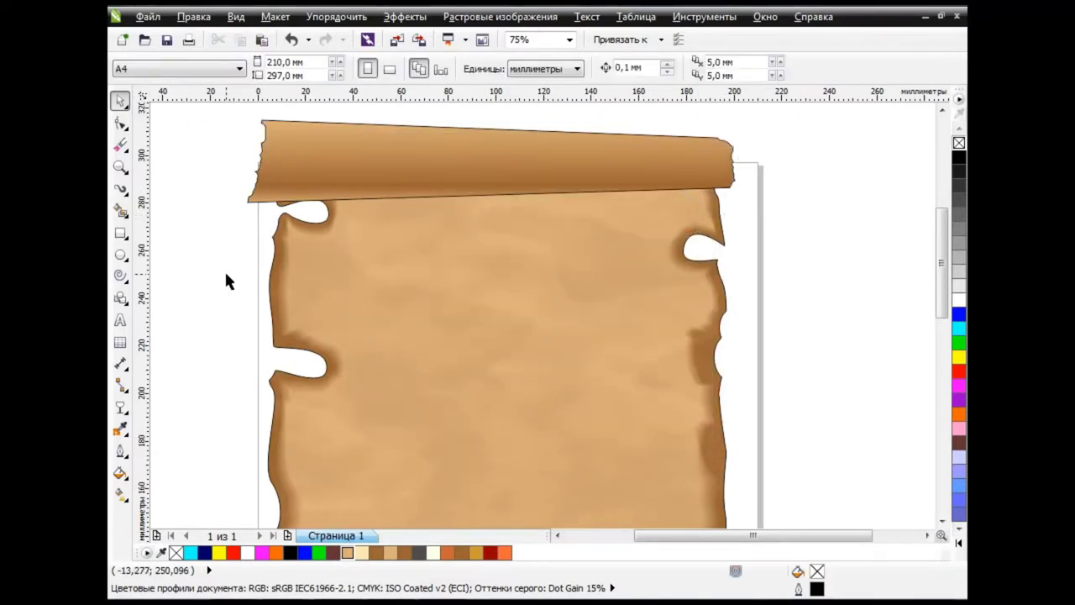
pyautogui.click(120, 494)
pyautogui.click(492, 168)
pyautogui.moveTo(491, 118); pyautogui.dragTo(498, 138)
pyautogui.moveTo(498, 196); pyautogui.dragTo(498, 185)
# Step: Fine-tune the strip gradient's padding and start Copy Properties From
pyautogui.moveTo(498, 138); pyautogui.dragTo(499, 140)
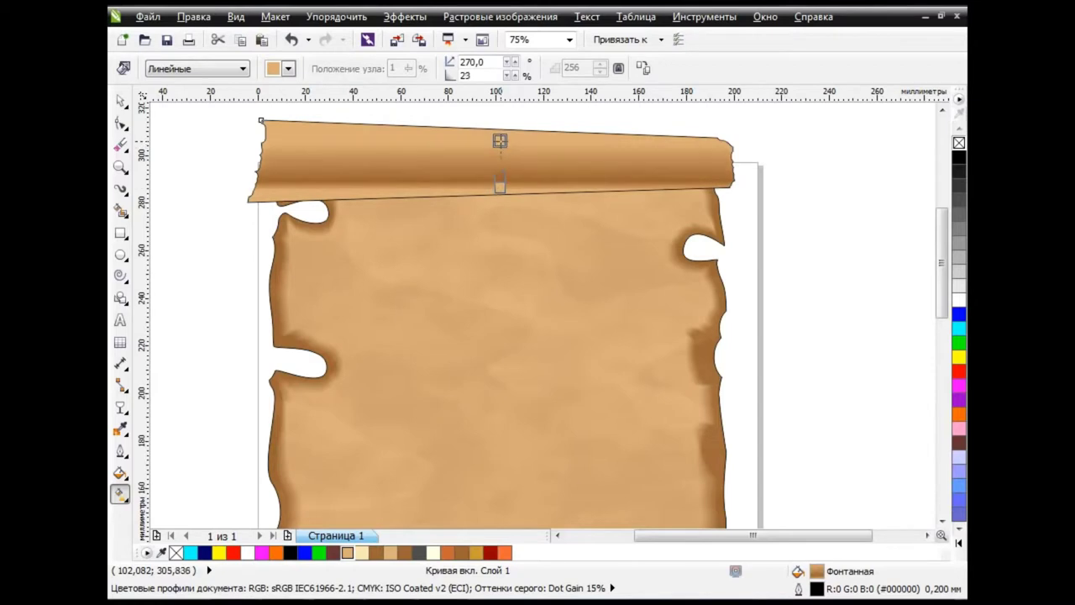
pyautogui.moveTo(500, 183); pyautogui.dragTo(501, 193)
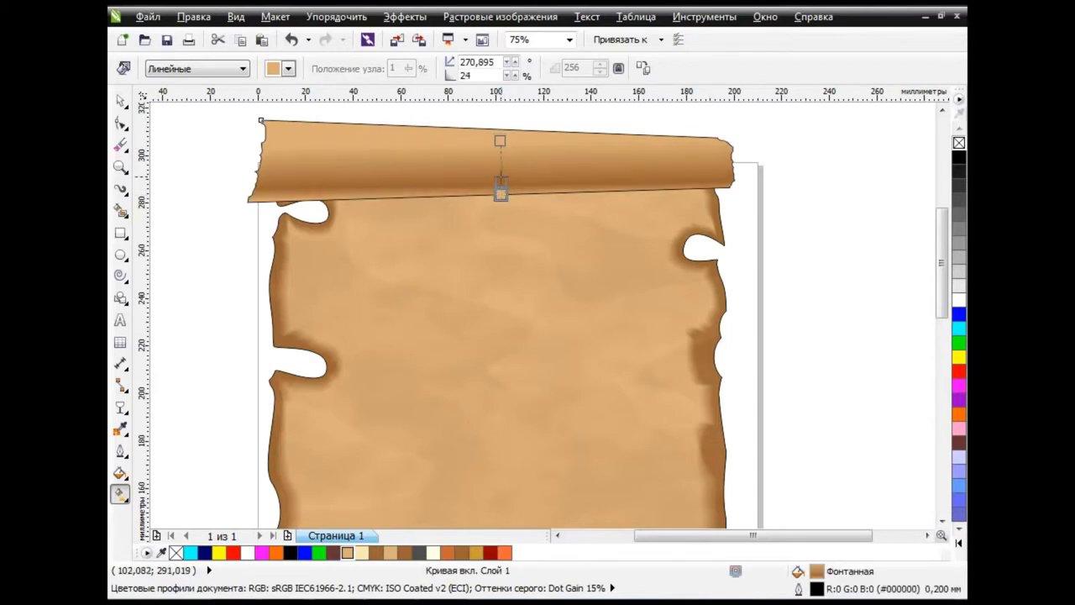
pyautogui.press('space')
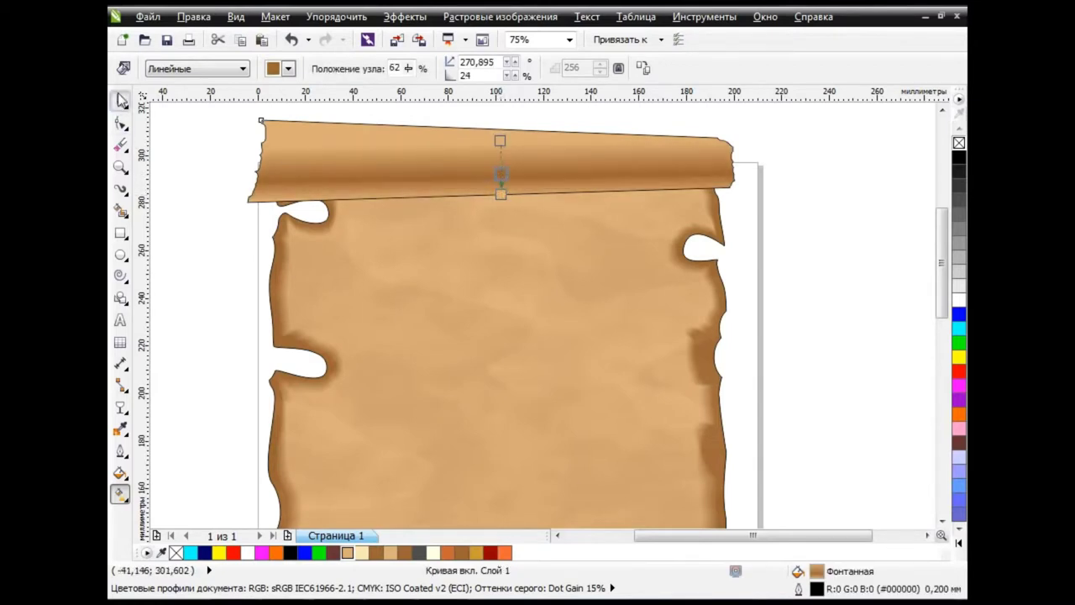
pyautogui.click(194, 16)
pyautogui.click(255, 169)
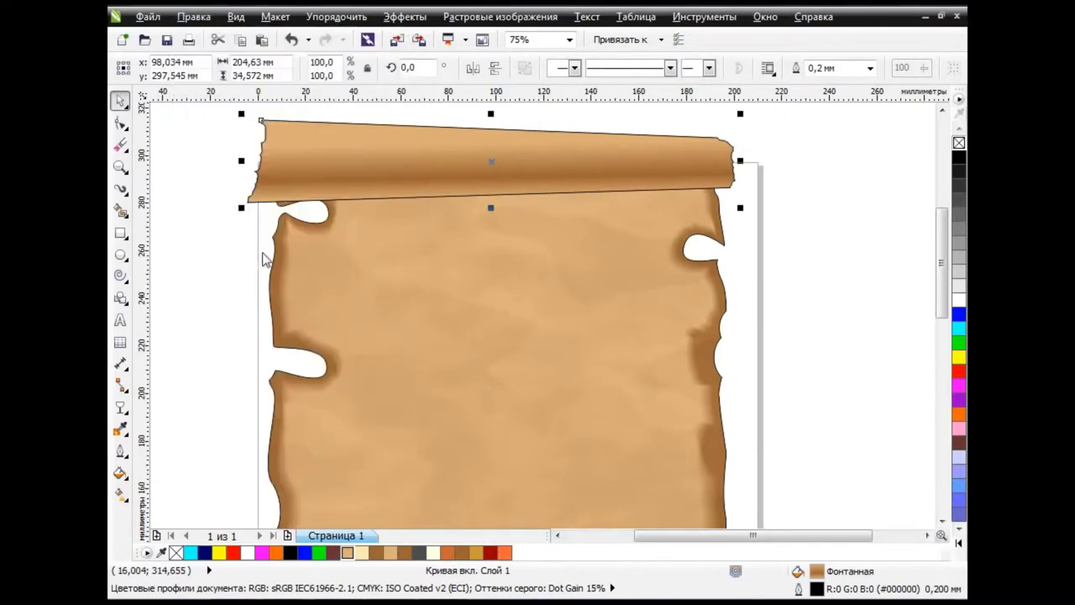
# Step: Copy the parchment's texture fill onto the top strip and make it uniformly transparent
pyautogui.click(569, 332)
pyautogui.click(539, 375)
pyautogui.click(120, 406)
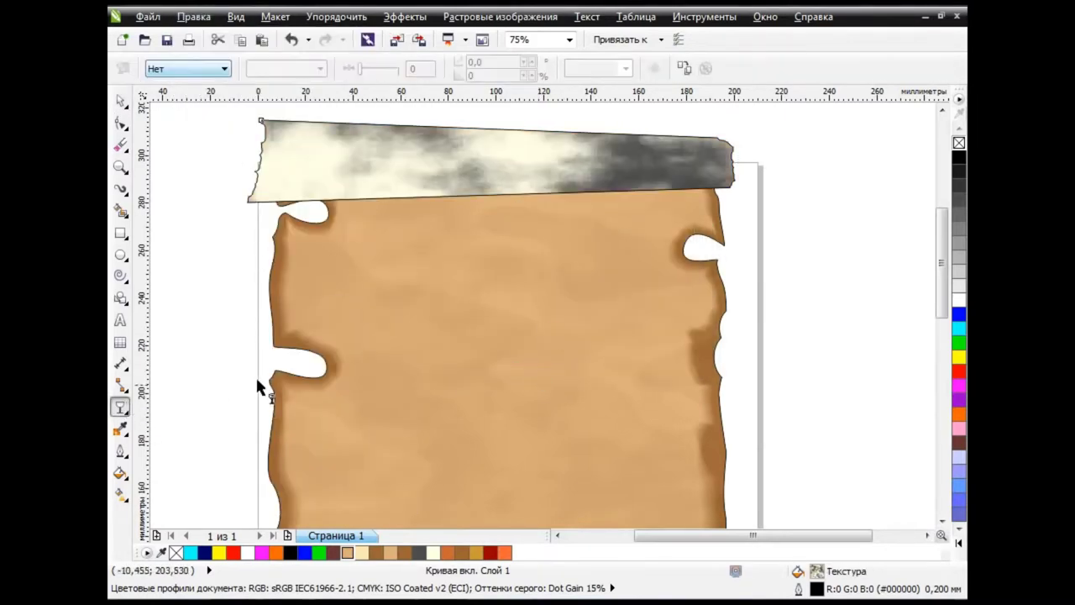
pyautogui.click(224, 68)
pyautogui.click(210, 91)
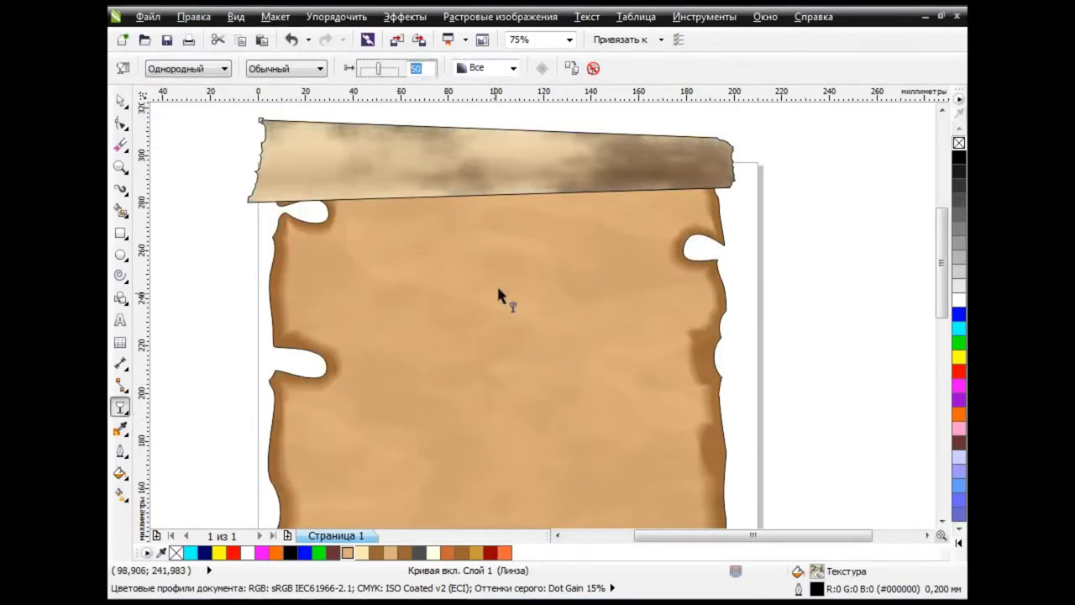
pyautogui.write('95')
# Step: Adjust the strip's uniform transparency value, trying 95 and then 90
pyautogui.press('Return')
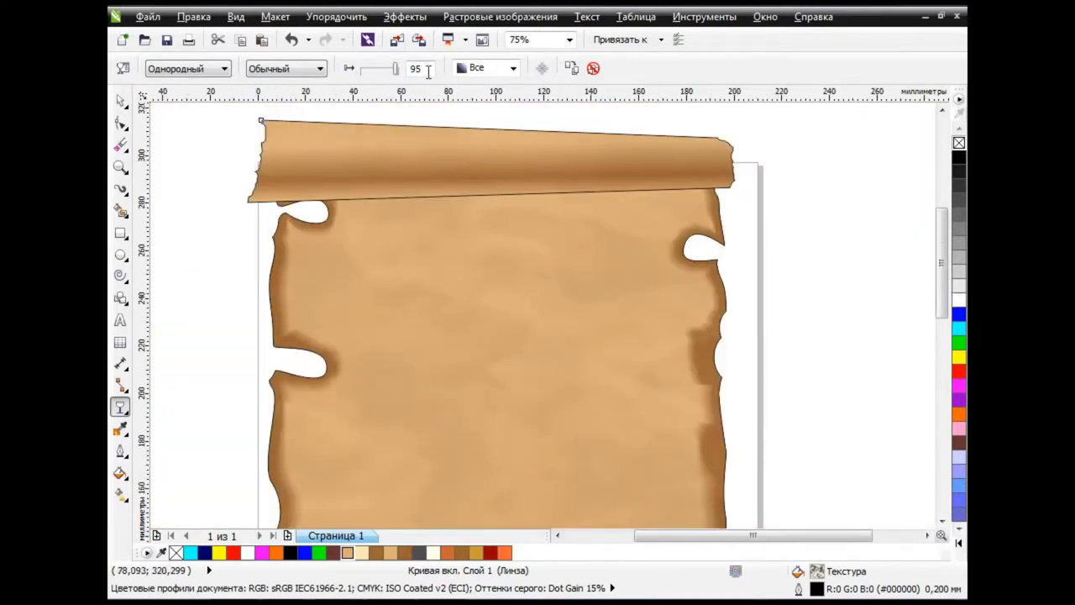
pyautogui.click(398, 67)
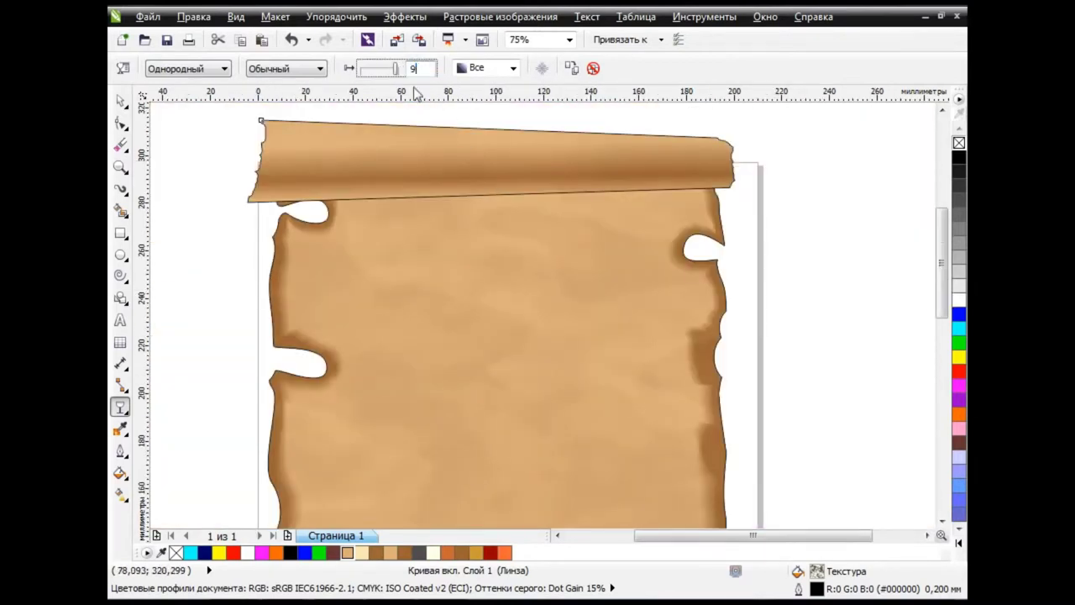
pyautogui.write('0')
pyautogui.press('Return')
pyautogui.click(398, 67)
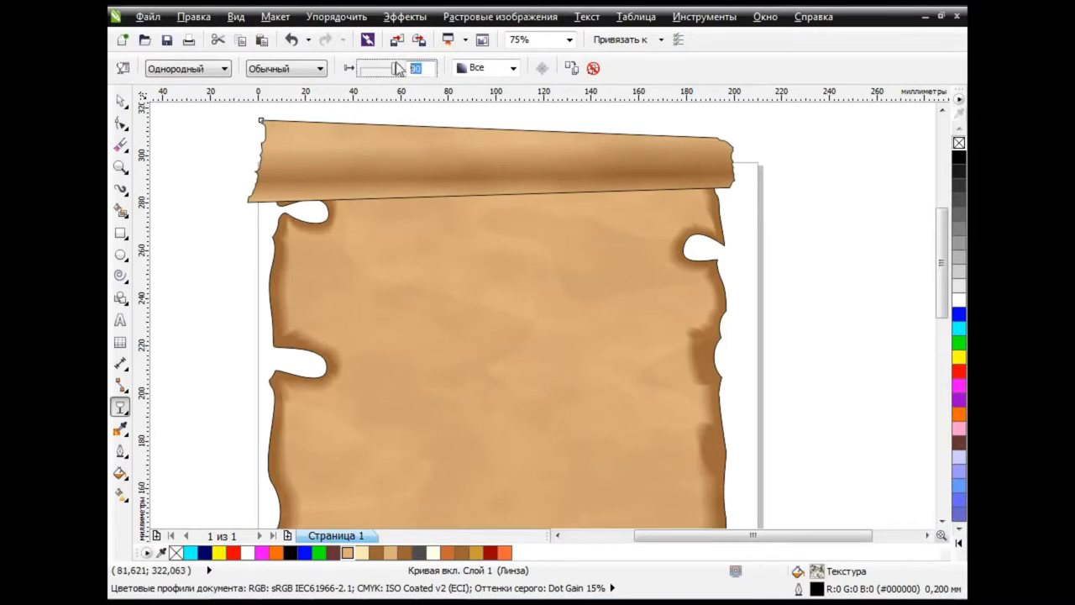
pyautogui.press('Return')
pyautogui.click(407, 66)
pyautogui.write('8')
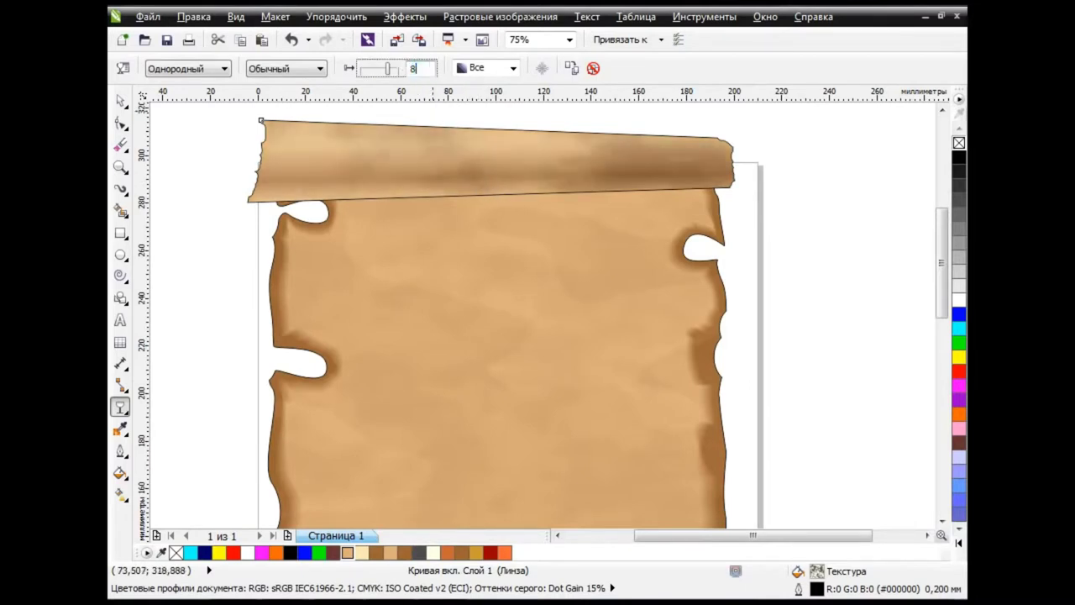
# Step: Set the strip's transparency to 80, then mirror the top roll horizontally and shift it left
pyautogui.write('0')
pyautogui.press('Return')
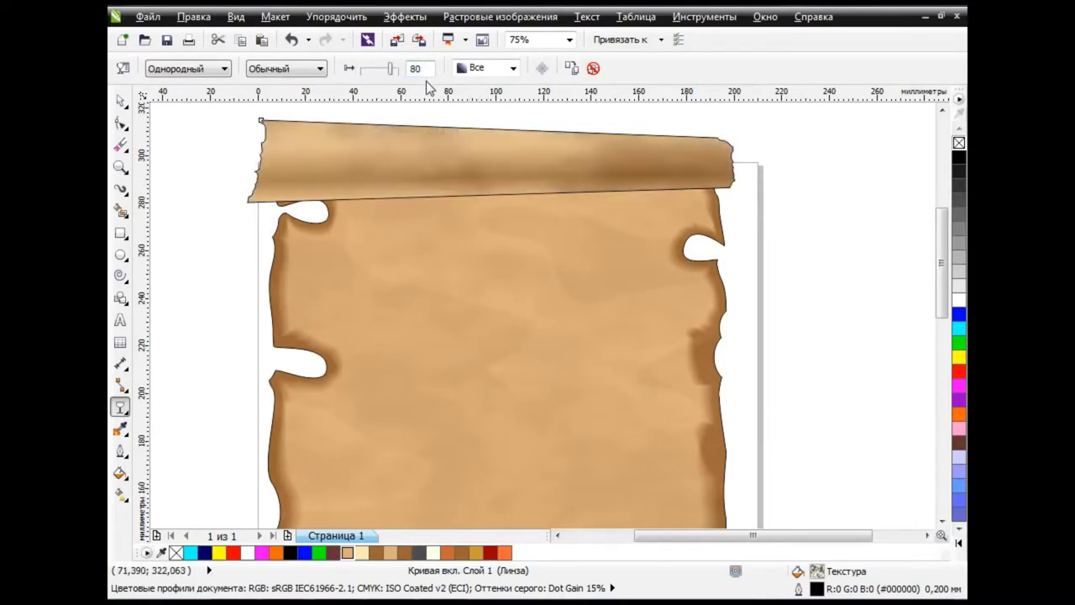
pyautogui.click(120, 101)
pyautogui.click(201, 290)
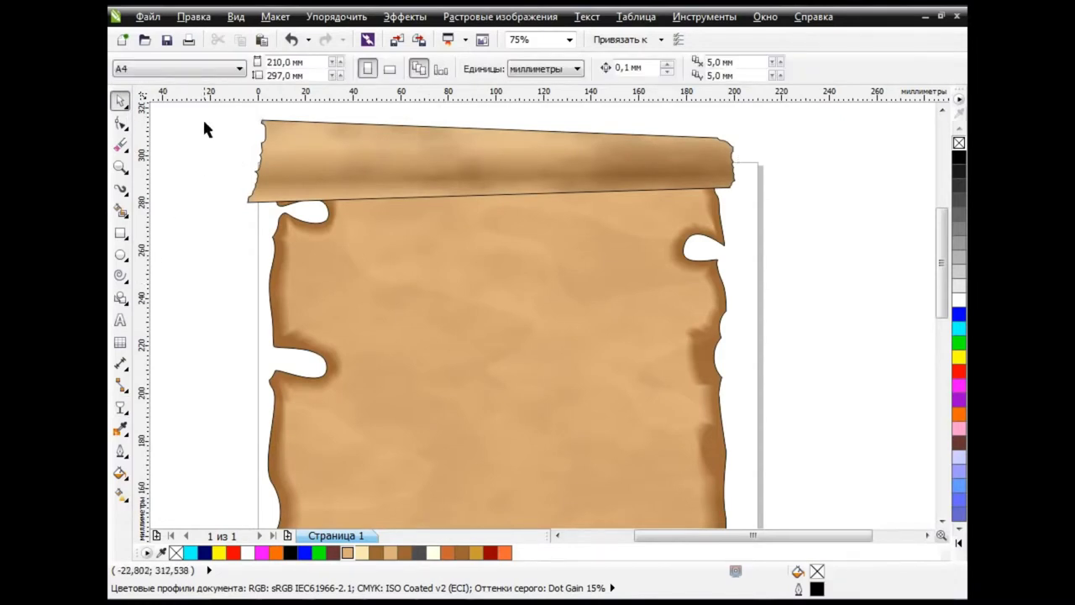
pyautogui.moveTo(210, 107); pyautogui.dragTo(752, 225)
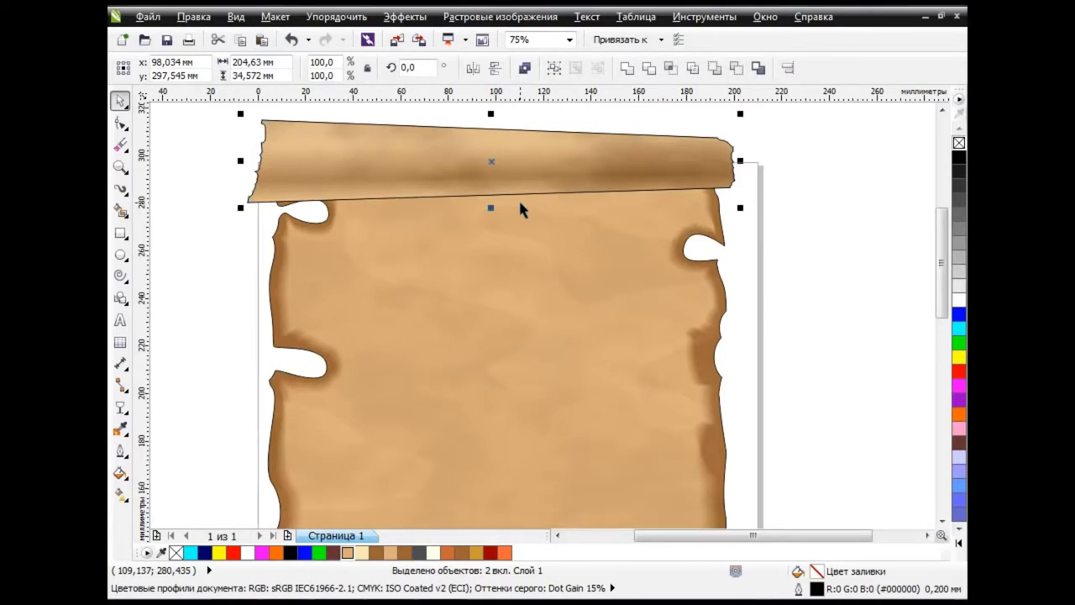
pyautogui.click(473, 68)
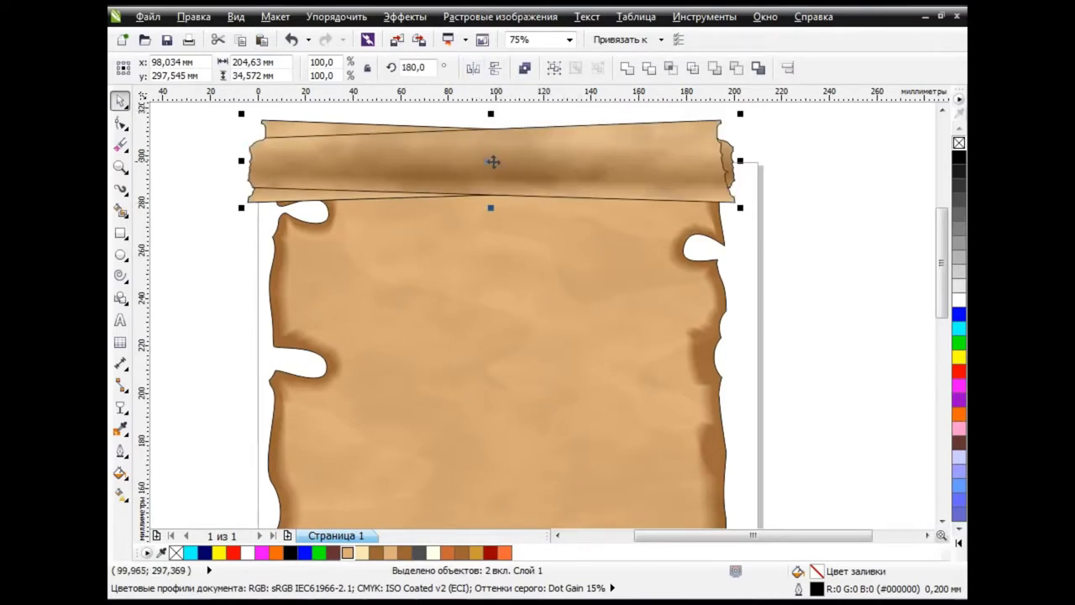
pyautogui.moveTo(492, 162); pyautogui.dragTo(460, 156)
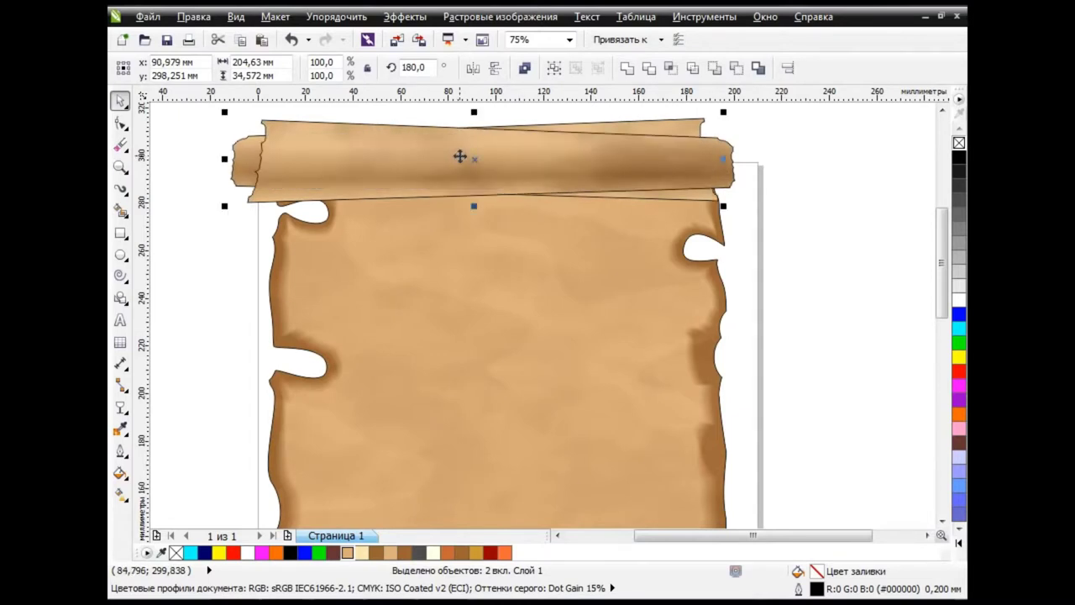
# Step: Delete the back roll's top-right corner nodes to remove the dark sliver
pyautogui.click(689, 110)
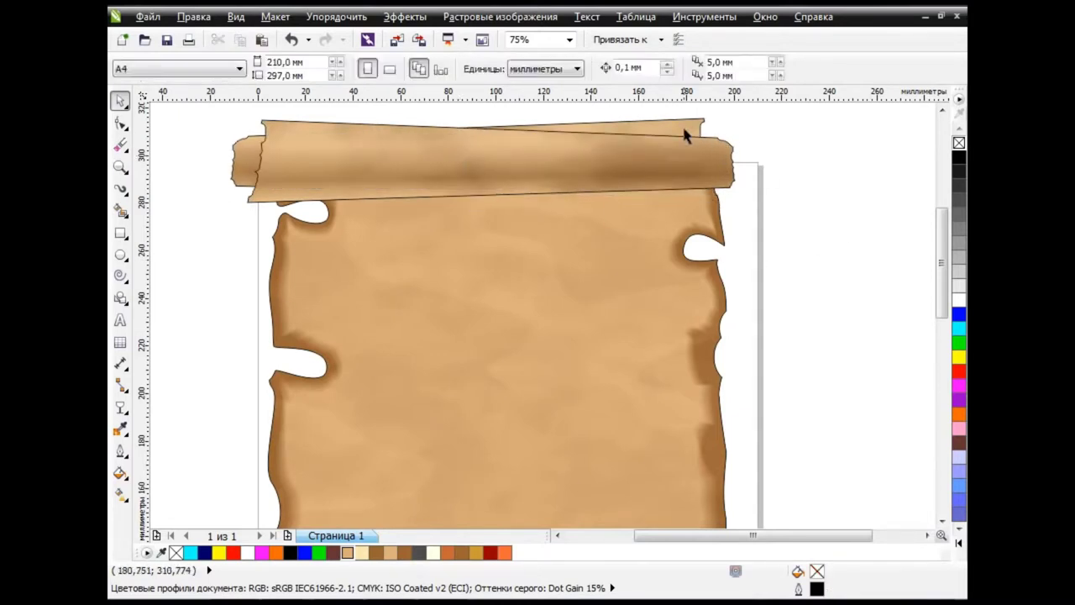
pyautogui.click(682, 124)
pyautogui.click(121, 124)
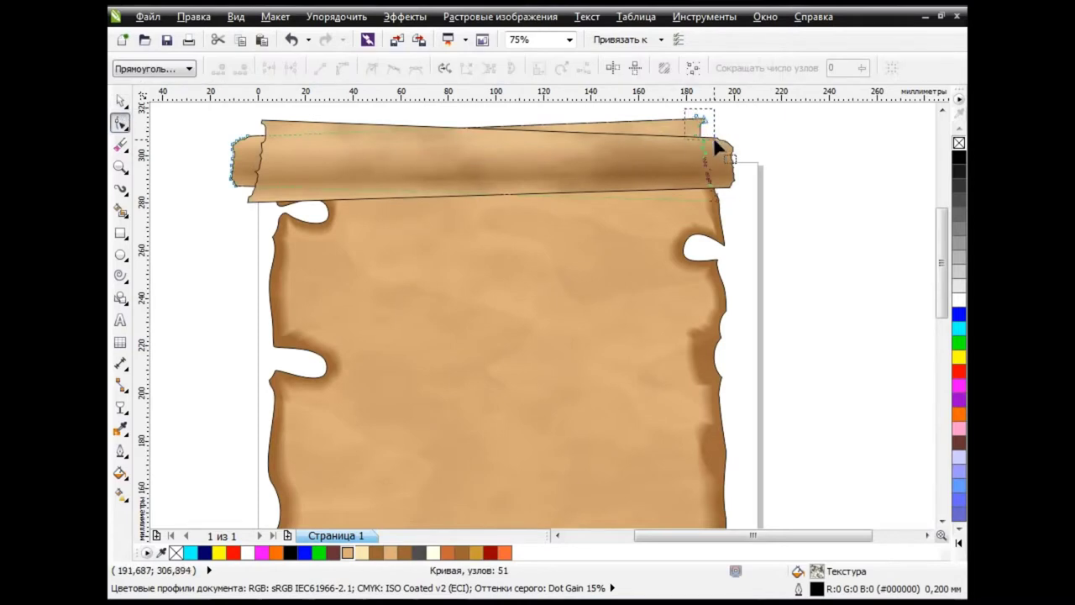
pyautogui.moveTo(687, 116); pyautogui.dragTo(713, 137)
pyautogui.press('Delete')
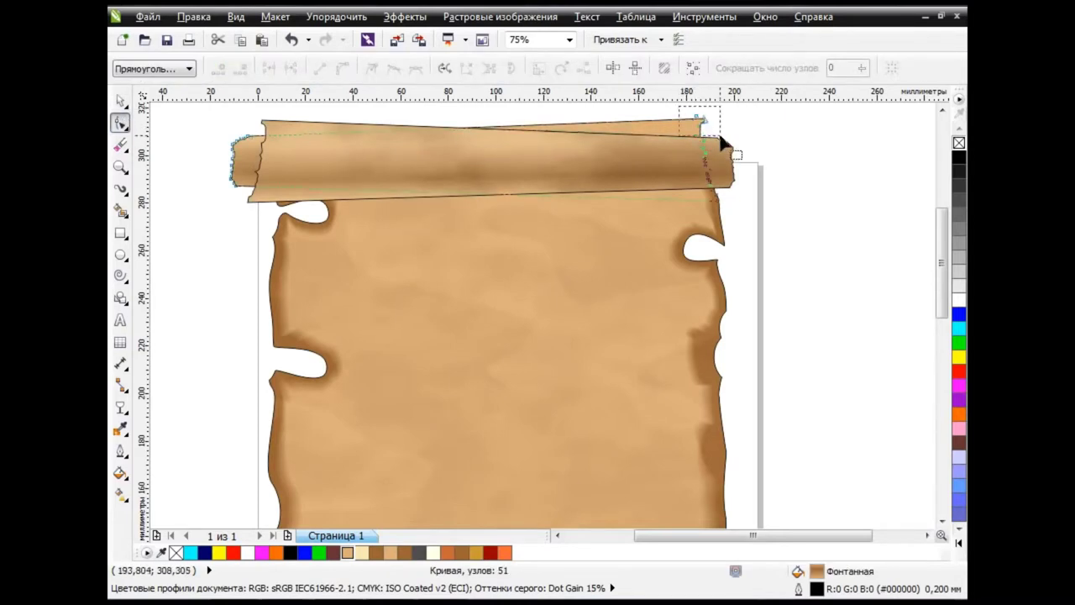
pyautogui.click(720, 138)
pyautogui.press('Delete')
# Step: Stretch the two-piece roll group taller using its bottom and top handles
pyautogui.click(120, 100)
pyautogui.click(259, 339)
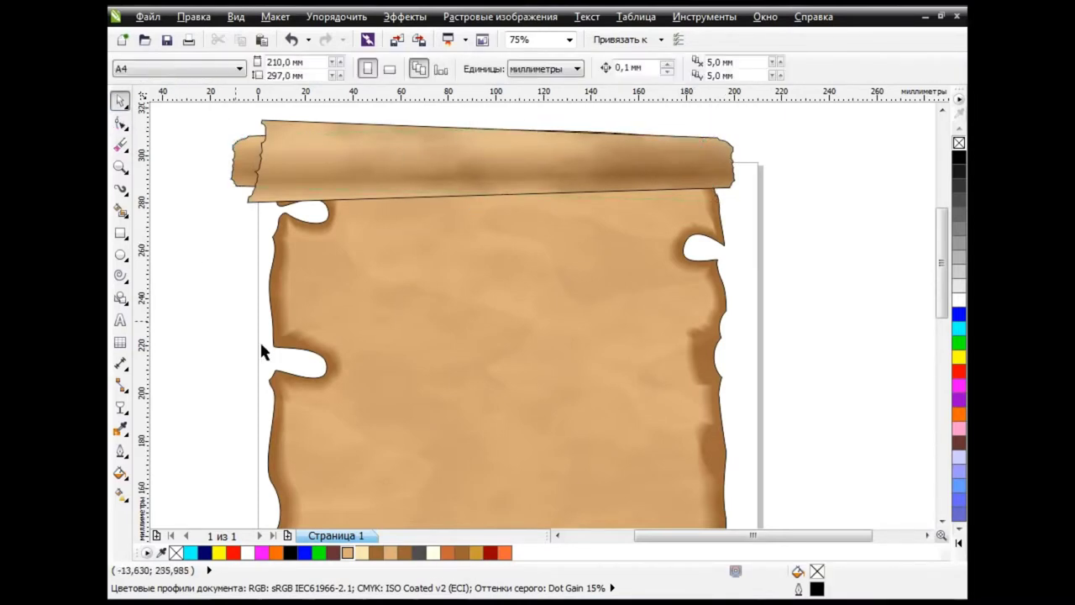
pyautogui.scroll(-2, 344, 311)
pyautogui.hscroll(-2, 647, 540)
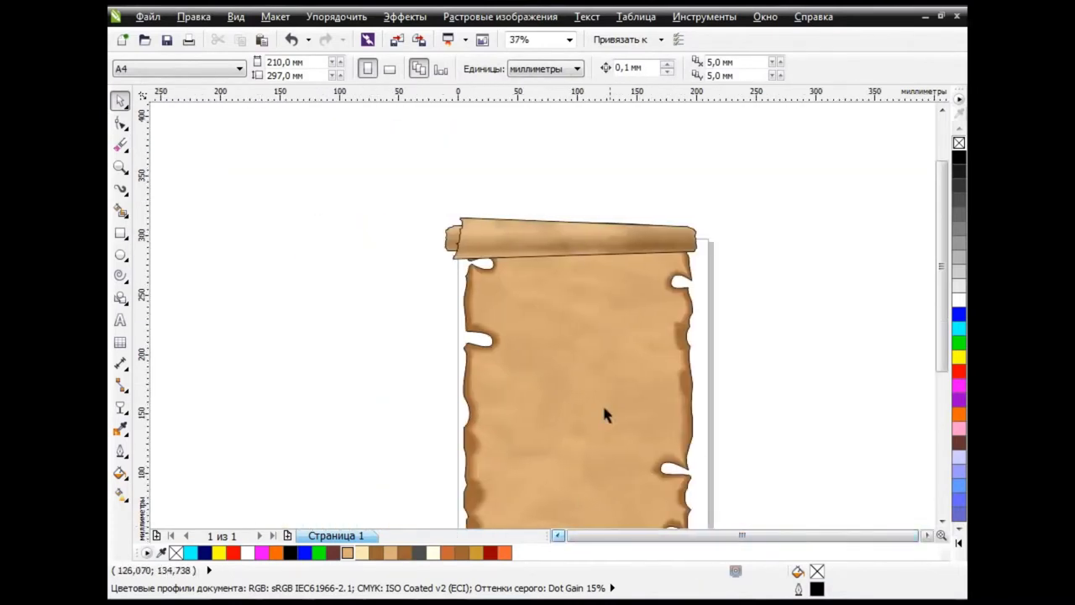
pyautogui.click(550, 266)
pyautogui.scroll(2, 573, 265)
pyautogui.moveTo(575, 248); pyautogui.dragTo(575, 277)
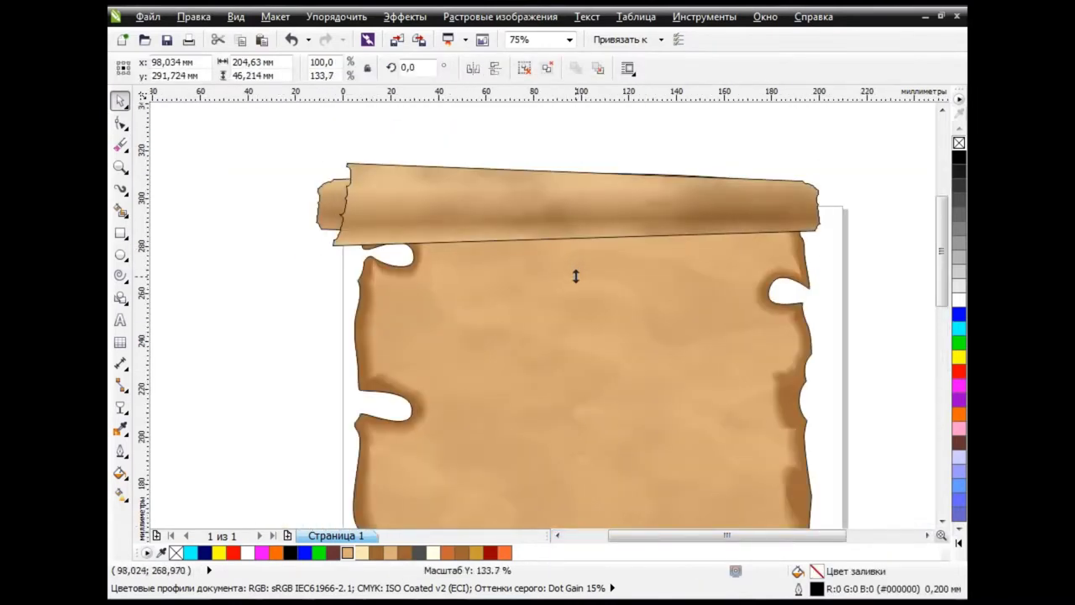
pyautogui.moveTo(576, 157); pyautogui.dragTo(575, 149)
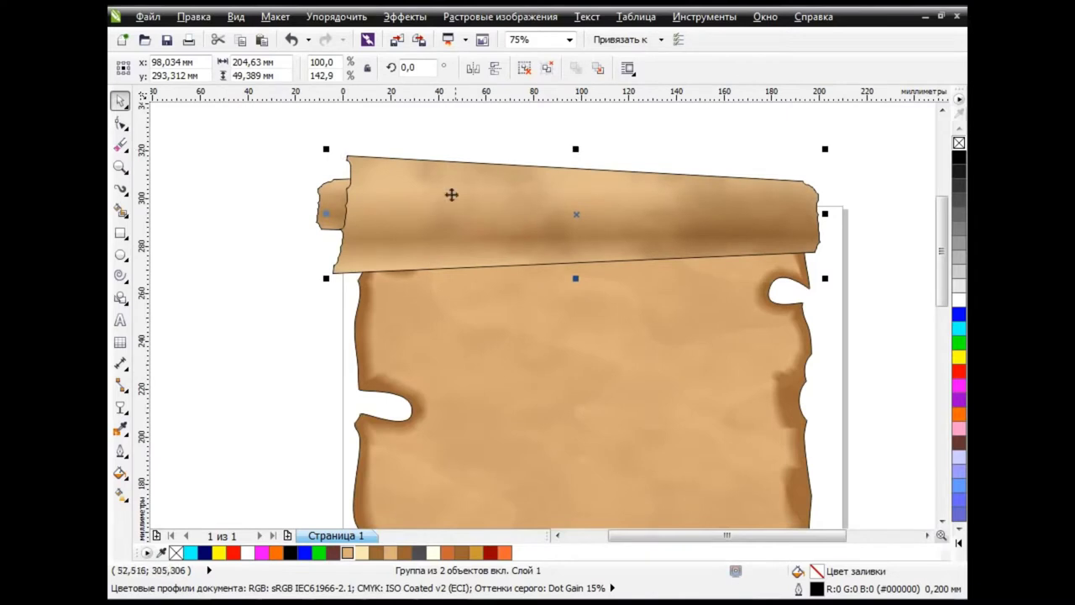
# Step: Reselect the whole roll, stretch it further down and up, and nudge it into place
pyautogui.click(327, 220)
pyautogui.moveTo(286, 175); pyautogui.dragTo(845, 263)
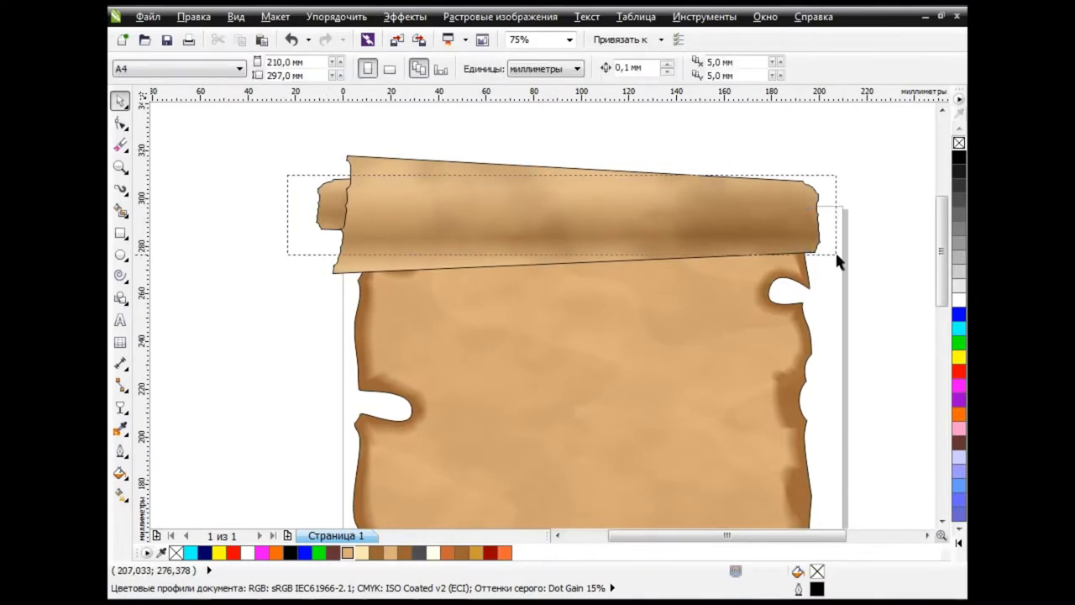
pyautogui.moveTo(281, 149); pyautogui.dragTo(856, 260)
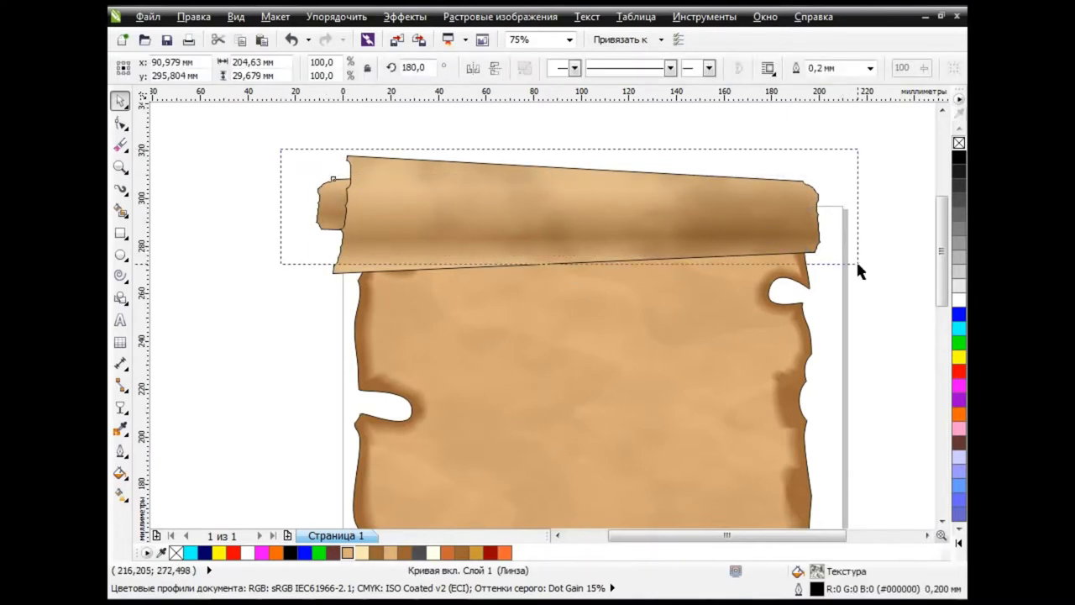
pyautogui.moveTo(559, 249); pyautogui.dragTo(558, 265)
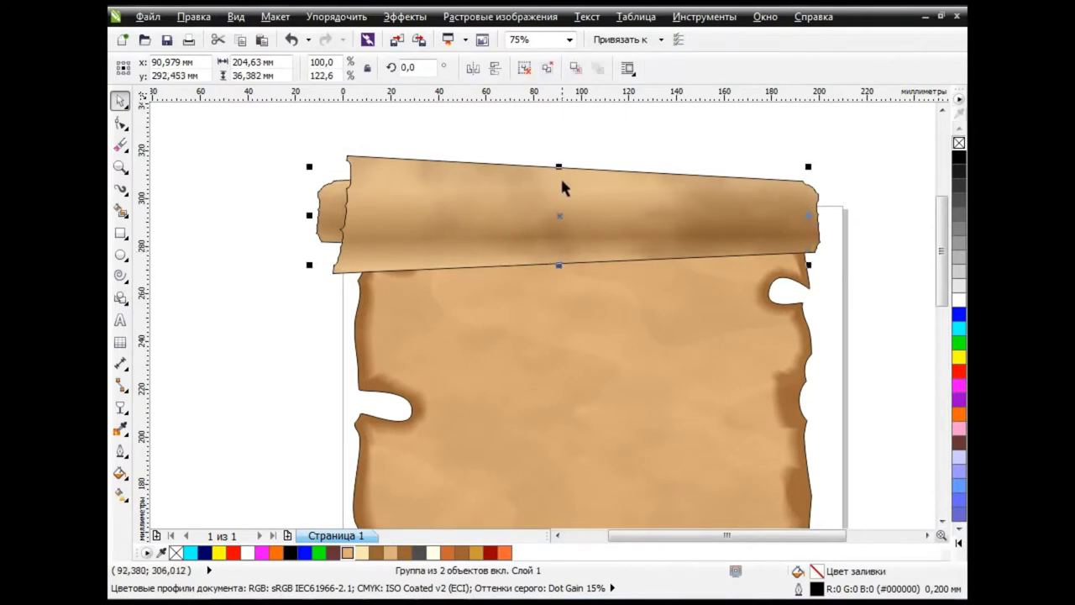
pyautogui.moveTo(558, 166); pyautogui.dragTo(558, 162)
pyautogui.moveTo(565, 207); pyautogui.dragTo(559, 216)
pyautogui.click(657, 143)
pyautogui.click(584, 168)
pyautogui.moveTo(576, 149); pyautogui.dragTo(576, 135)
pyautogui.click(578, 133)
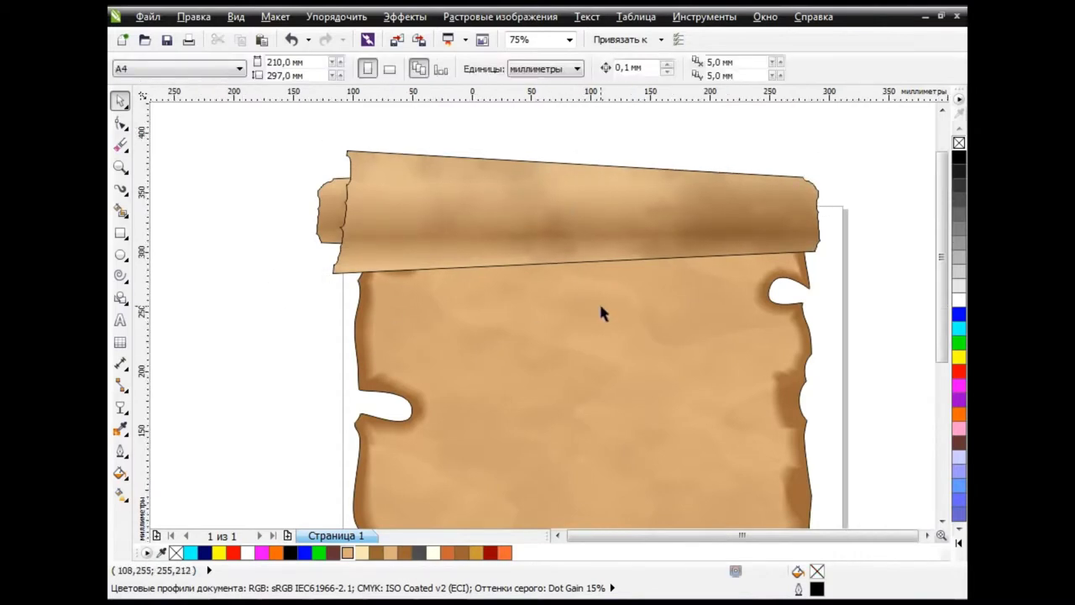
pyautogui.scroll(-1, 604, 394)
pyautogui.scroll(2, 604, 394)
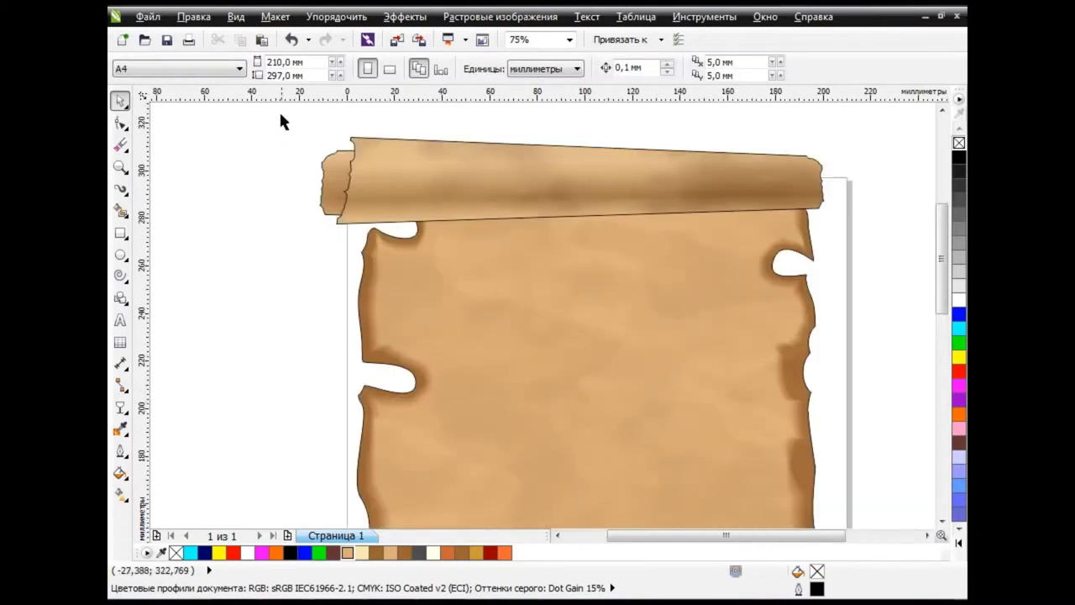
# Step: Select and group the three roll pieces, then undo the grouping
pyautogui.moveTo(281, 115); pyautogui.dragTo(866, 241)
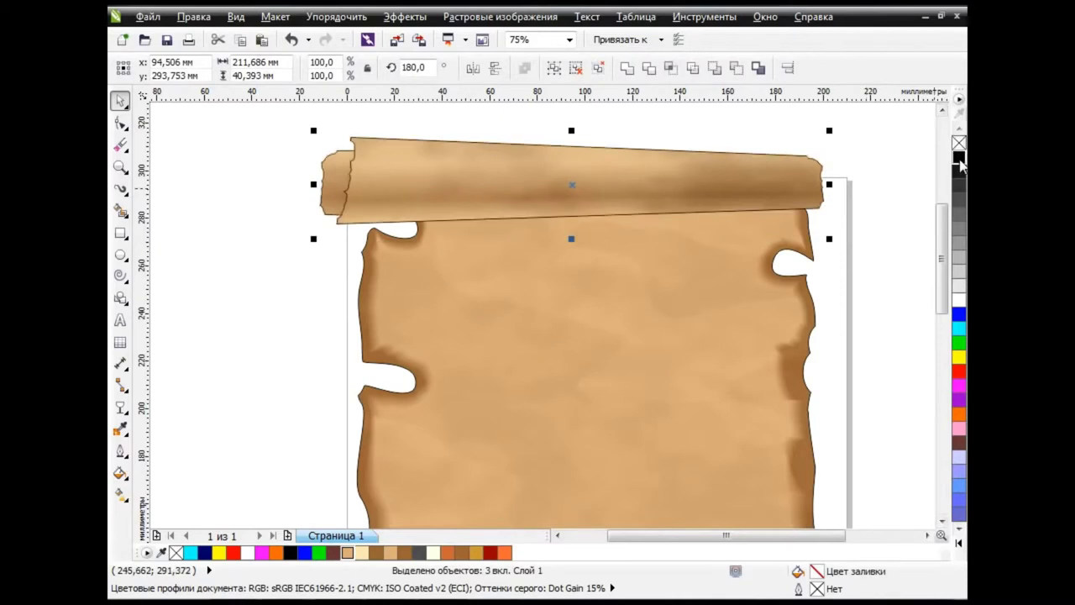
pyautogui.click(554, 68)
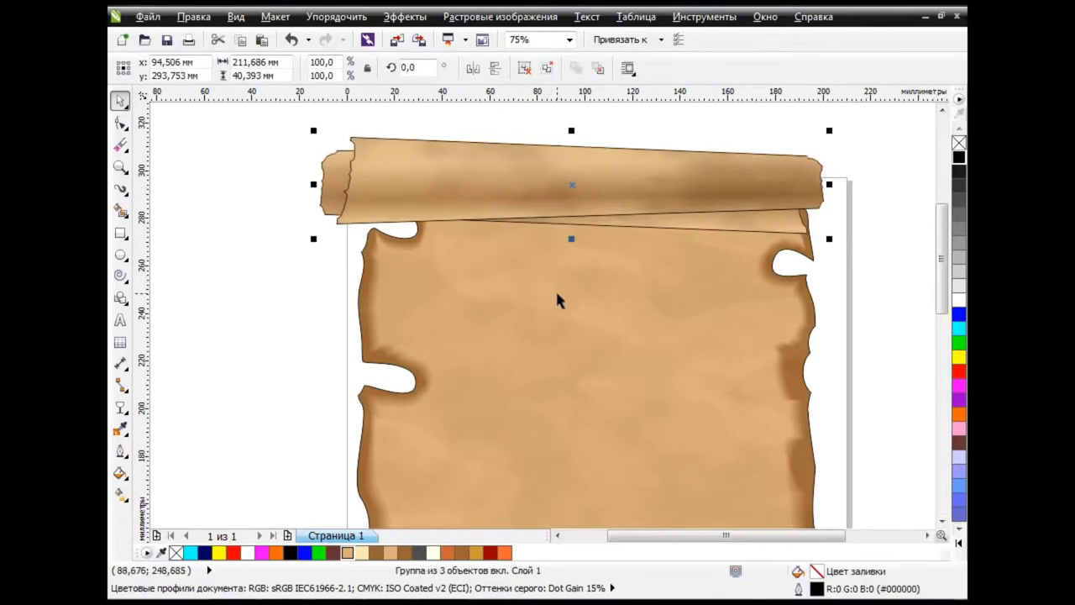
pyautogui.click(300, 46)
pyautogui.click(282, 256)
# Step: Pull the roll curve's lower edge upward with the Shape tool
pyautogui.click(344, 193)
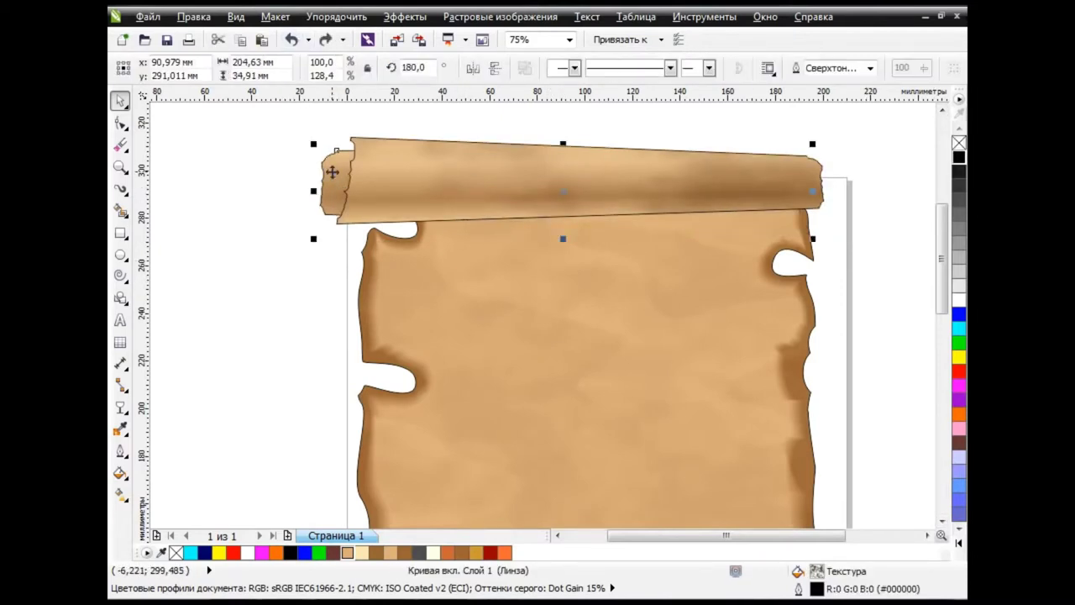
pyautogui.click(123, 124)
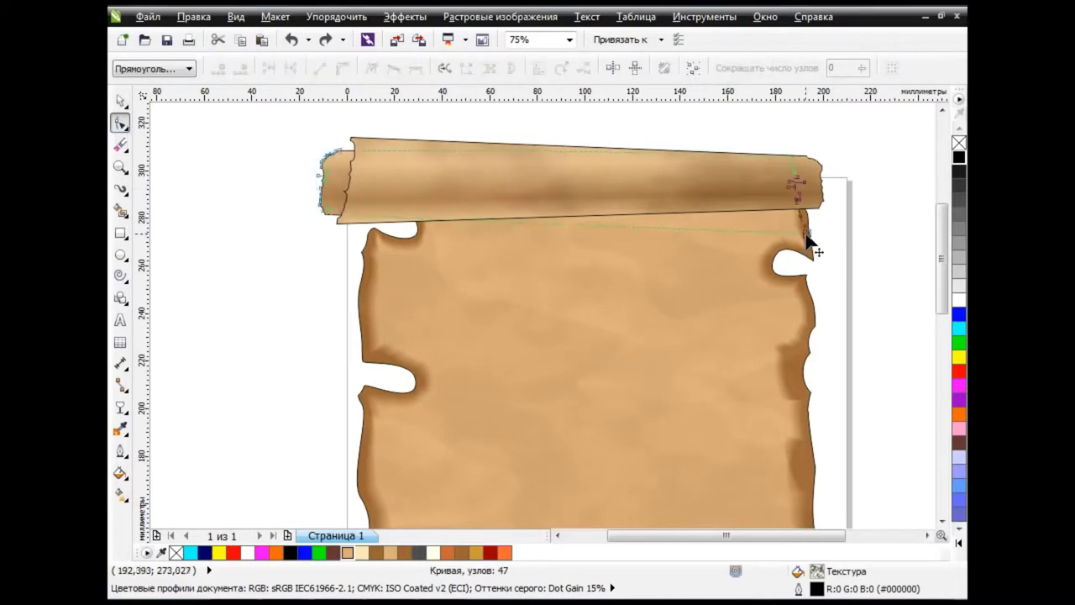
pyautogui.moveTo(820, 238); pyautogui.dragTo(820, 238)
pyautogui.moveTo(631, 228); pyautogui.dragTo(628, 211)
pyautogui.press('space')
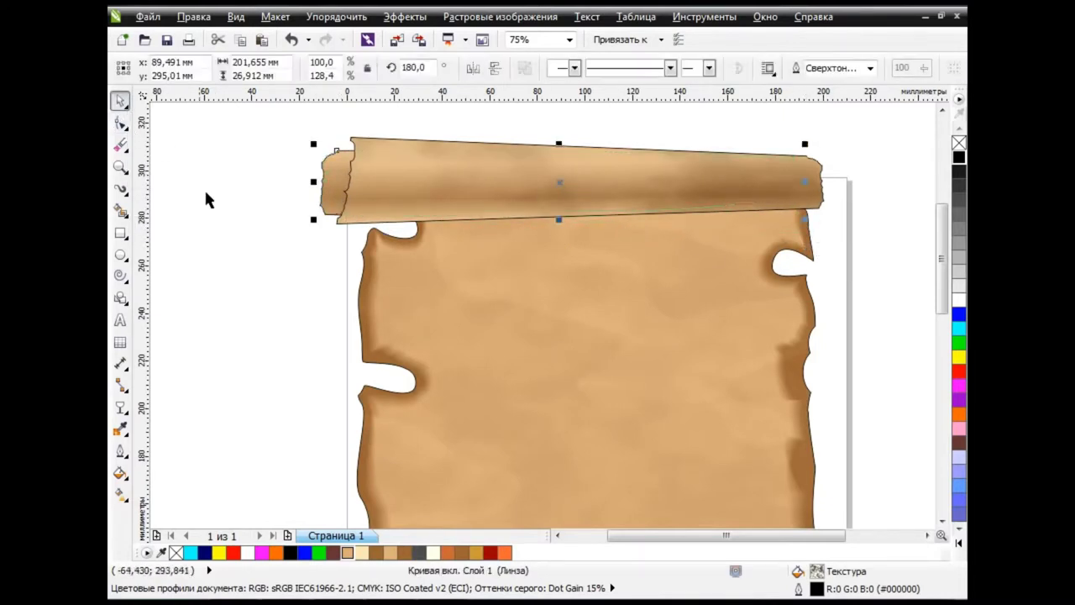
pyautogui.click(280, 153)
# Step: Select the roll pieces and isolate the lower rolled strip
pyautogui.click(331, 169)
pyautogui.moveTo(290, 109)
pyautogui.mouseDown()
pyautogui.moveTo(372, 179)
pyautogui.moveTo(836, 248)
pyautogui.mouseUp()
pyautogui.press('Escape')
pyautogui.click(781, 232)
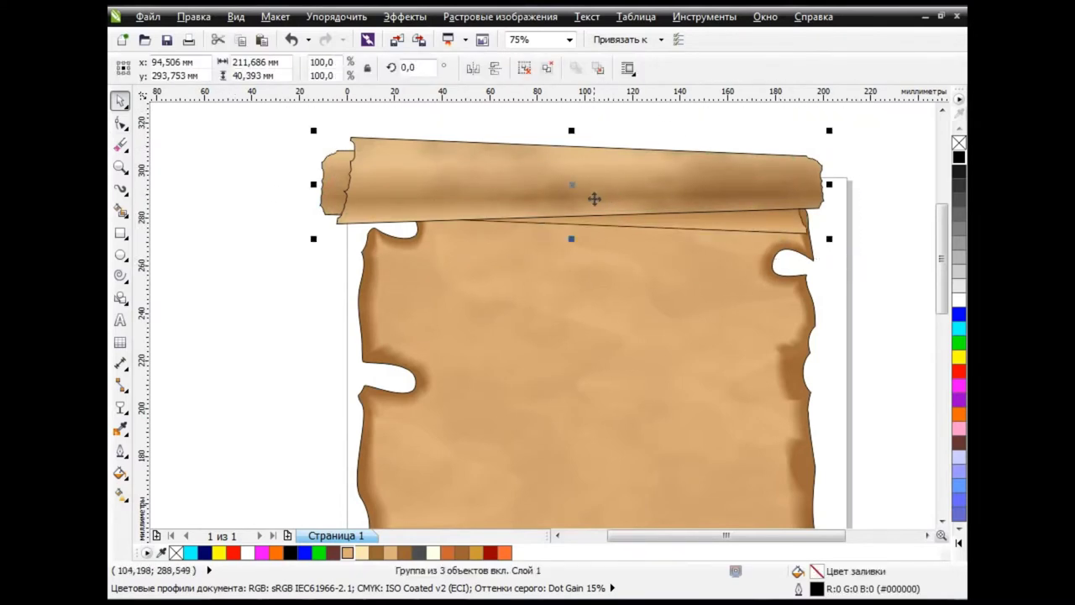
pyautogui.scroll(3, 592, 197)
pyautogui.moveTo(636, 305); pyautogui.dragTo(636, 179)
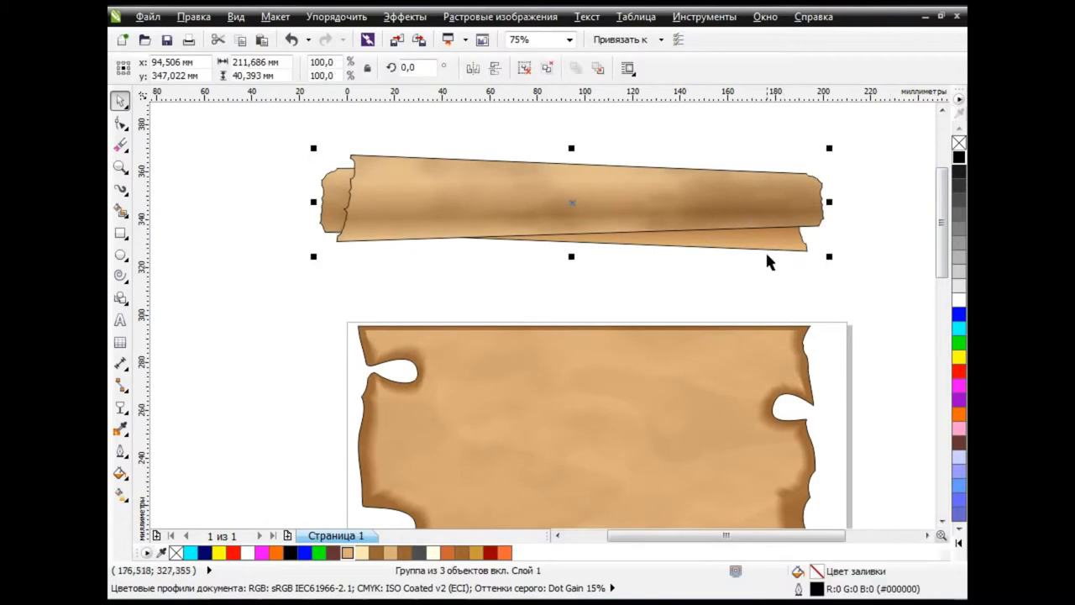
pyautogui.click(524, 67)
pyautogui.click(743, 248)
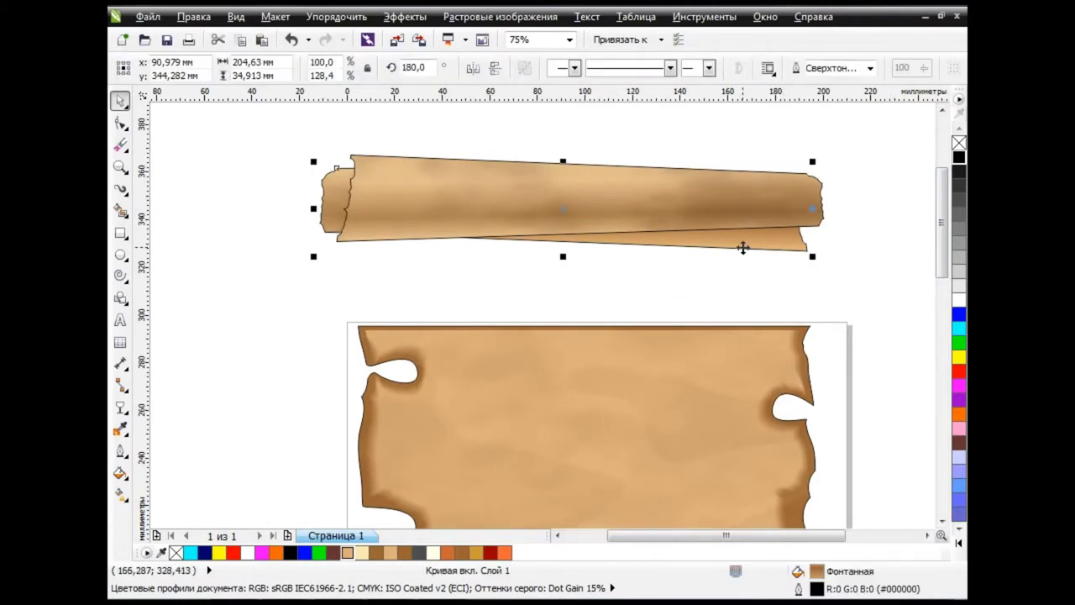
pyautogui.click(516, 355)
pyautogui.click(655, 286)
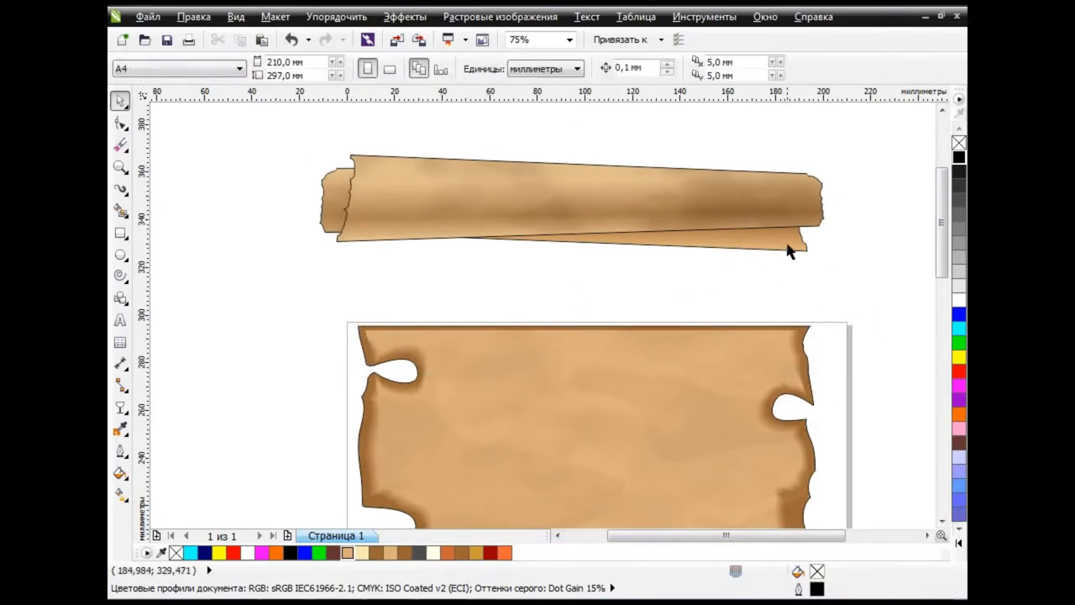
pyautogui.click(781, 247)
# Step: Delete the strip's right-end nodes and round off its lower right end
pyautogui.press('F10')
pyautogui.moveTo(792, 250); pyautogui.dragTo(830, 263)
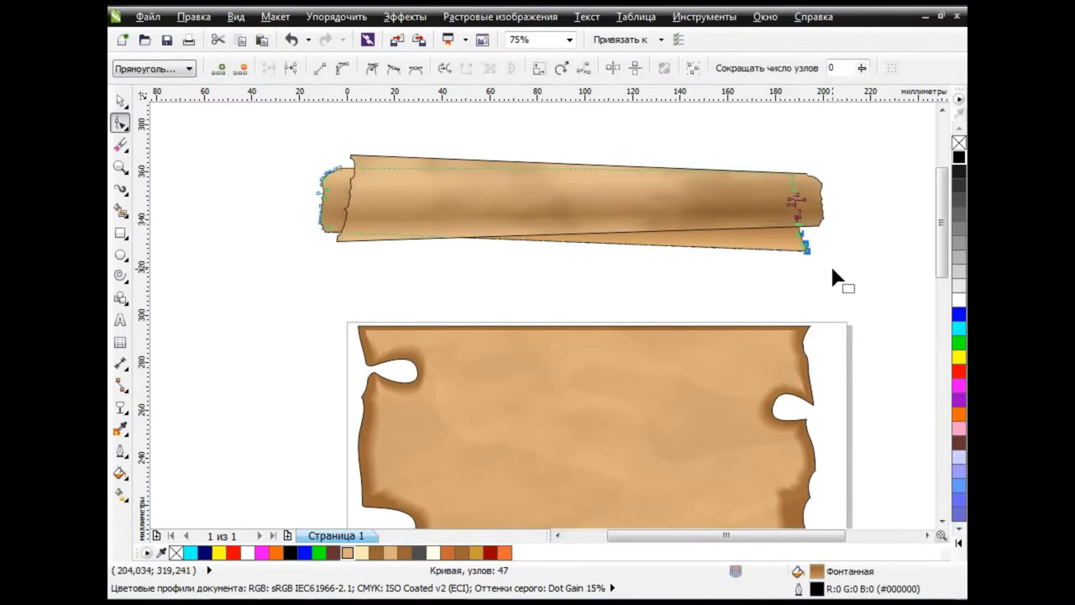
pyautogui.press('Delete')
pyautogui.moveTo(693, 263)
pyautogui.mouseDown()
pyautogui.moveTo(694, 225)
pyautogui.moveTo(713, 232)
pyautogui.mouseUp()
pyautogui.moveTo(782, 245); pyautogui.dragTo(780, 233)
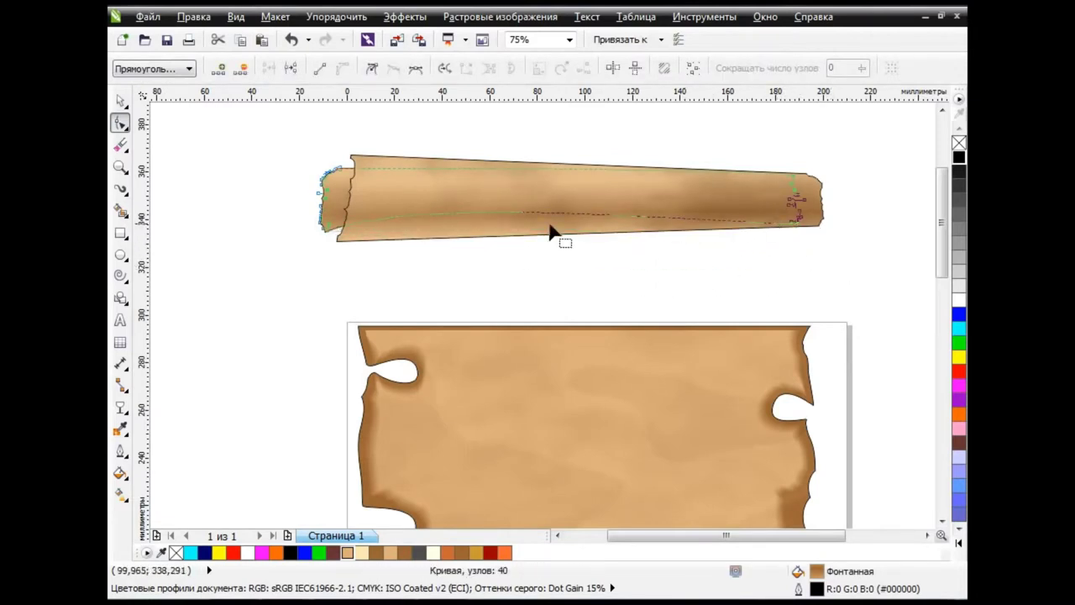
pyautogui.press('Escape')
# Step: Reshape and straighten the rolled strip's bulging bottom edge
pyautogui.click(588, 228)
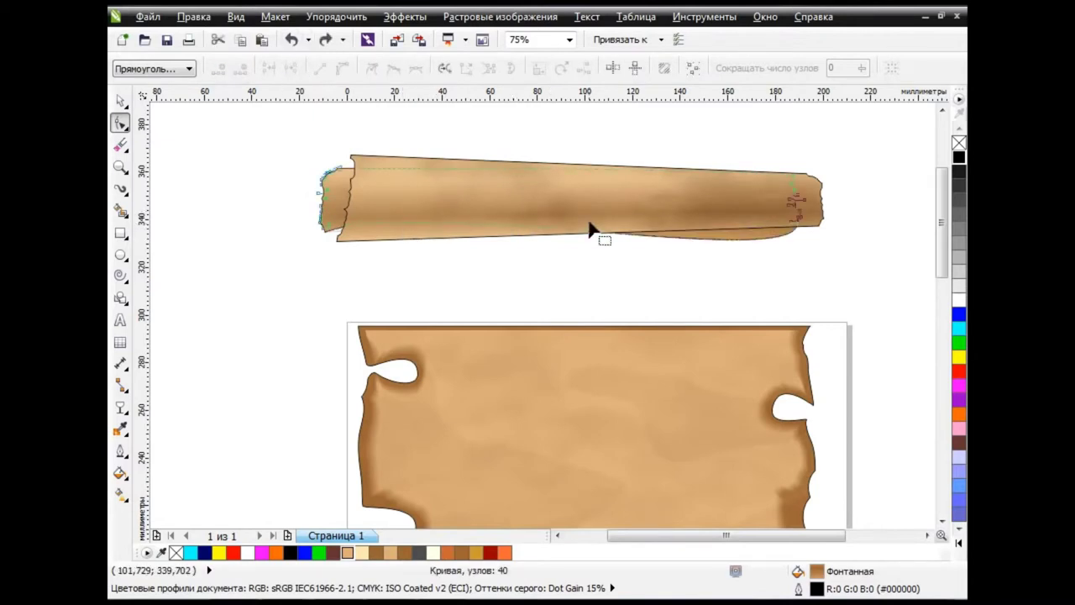
pyautogui.moveTo(528, 232)
pyautogui.mouseDown()
pyautogui.moveTo(367, 225)
pyautogui.moveTo(367, 240)
pyautogui.mouseUp()
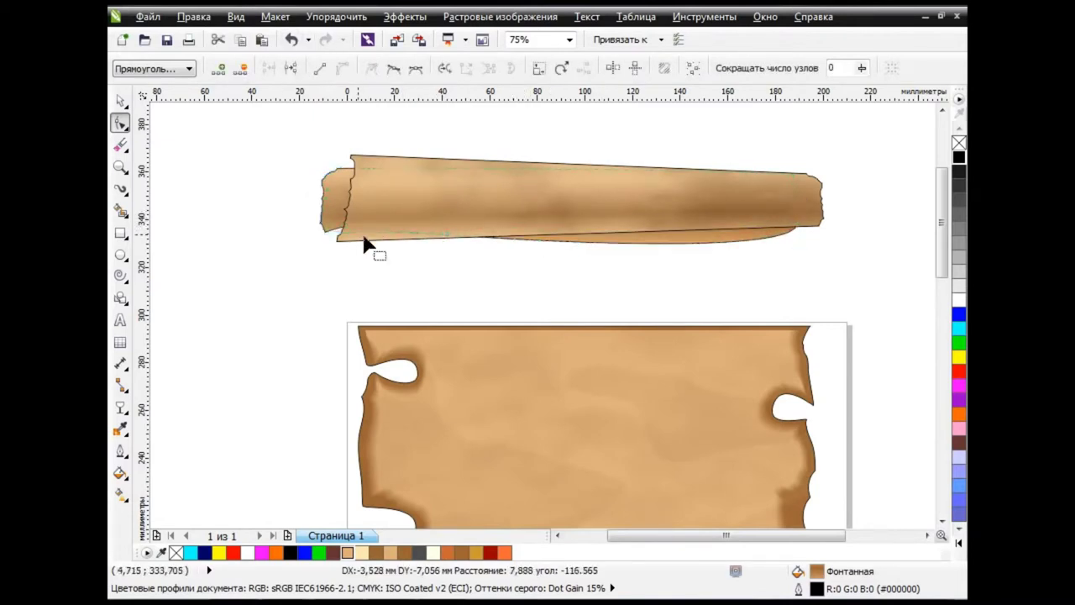
pyautogui.moveTo(684, 247); pyautogui.dragTo(684, 236)
pyautogui.moveTo(793, 243); pyautogui.dragTo(793, 235)
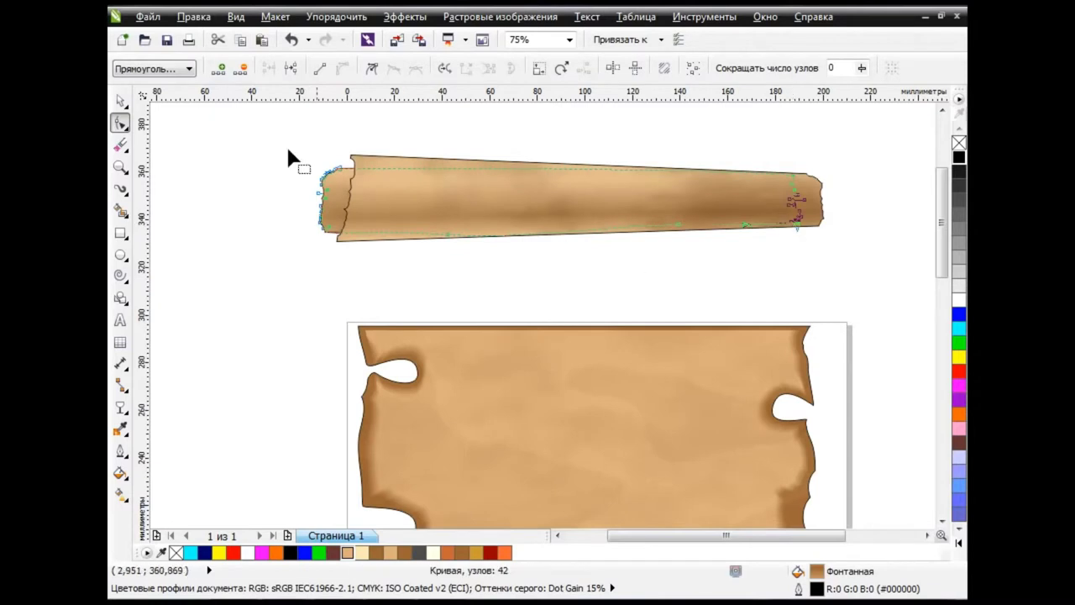
pyautogui.press('space')
# Step: Move all three roll parts onto the parchment's top edge and stretch them to fit
pyautogui.moveTo(263, 132); pyautogui.dragTo(904, 300)
pyautogui.moveTo(578, 198); pyautogui.dragTo(576, 359)
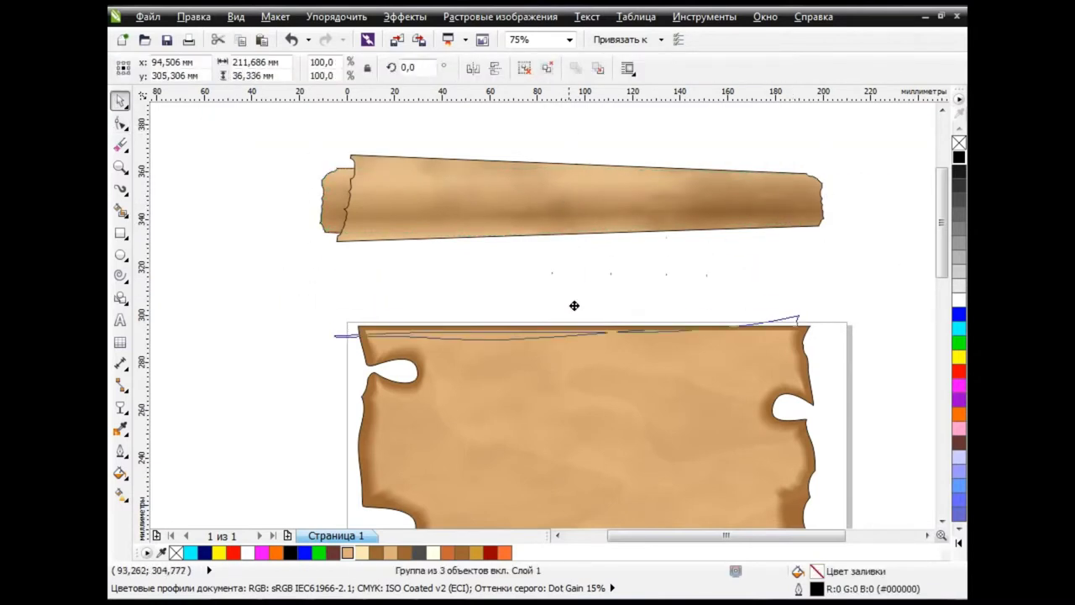
pyautogui.moveTo(571, 309); pyautogui.dragTo(571, 293)
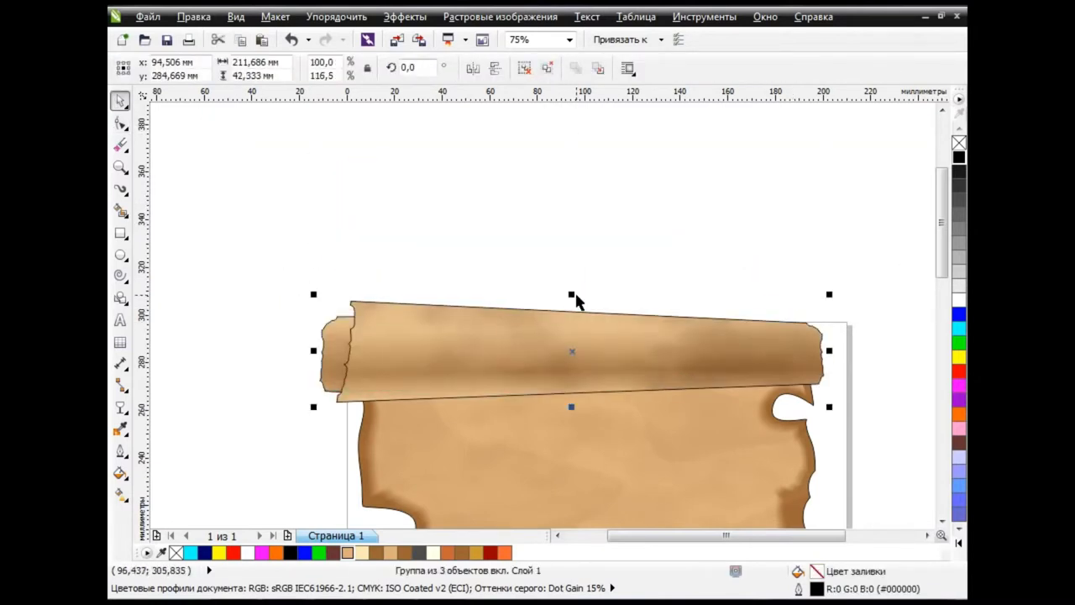
pyautogui.click(868, 300)
# Step: Copy and paste the roll group and place the flipped duplicate at the parchment's bottom
pyautogui.moveTo(940, 245); pyautogui.dragTo(938, 295)
pyautogui.scroll(-2, 655, 324)
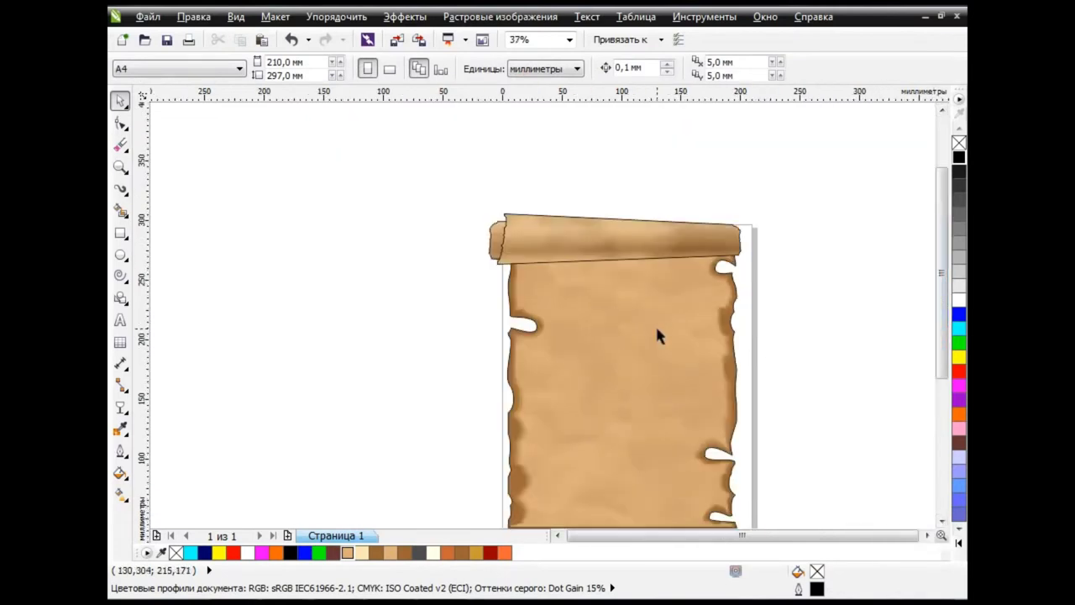
pyautogui.scroll(-1, 861, 324)
pyautogui.click(614, 168)
pyautogui.click(240, 40)
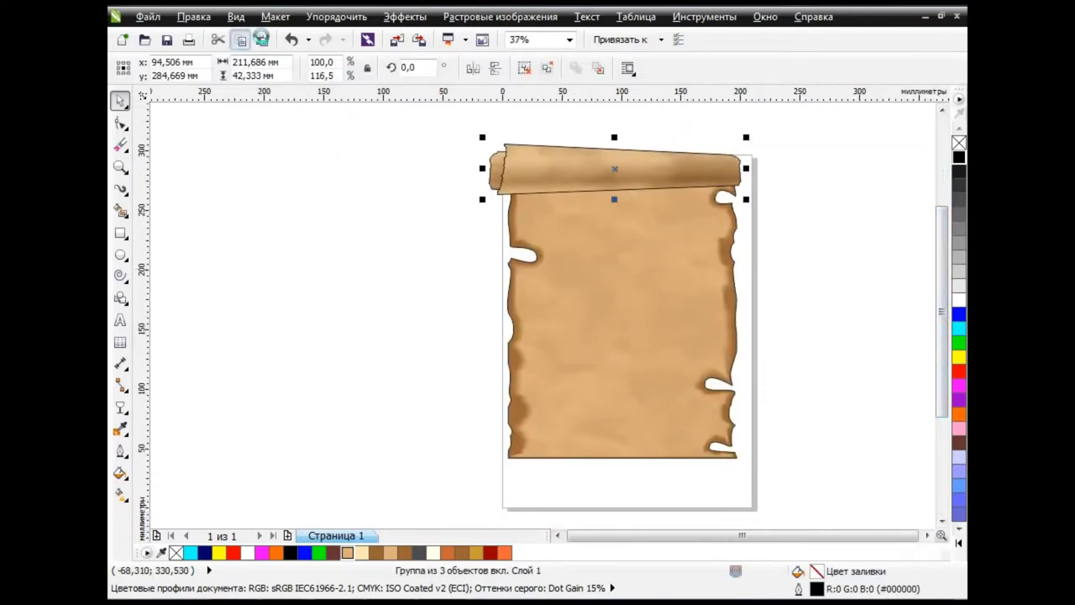
pyautogui.click(261, 39)
pyautogui.moveTo(618, 207); pyautogui.dragTo(619, 448)
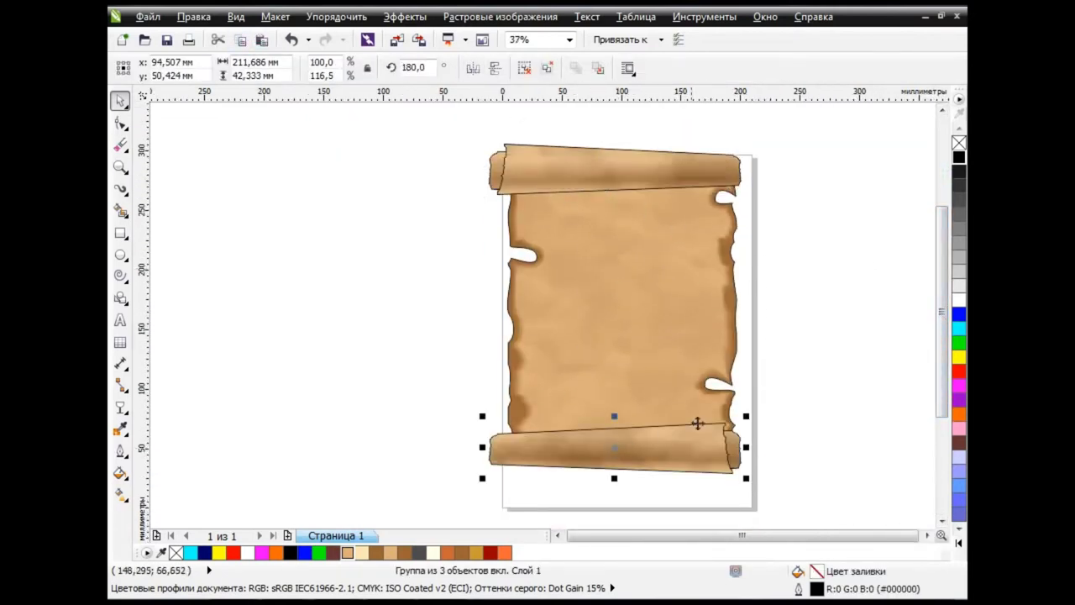
pyautogui.click(814, 381)
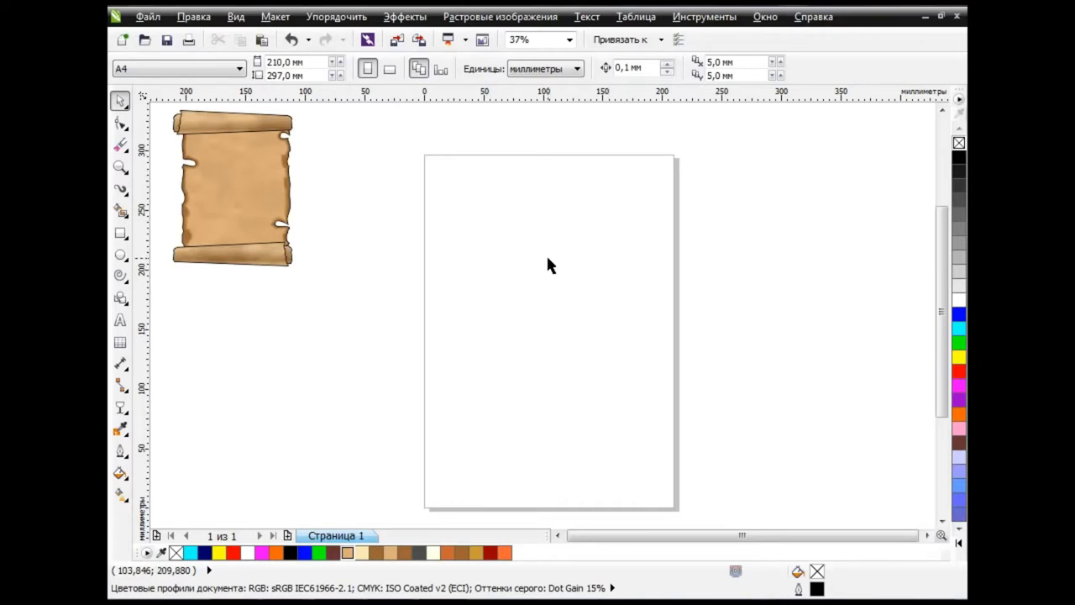
# Step: Draw a tall ellipse spanning the page height and convert it to curves
pyautogui.click(124, 194)
pyautogui.click(192, 243)
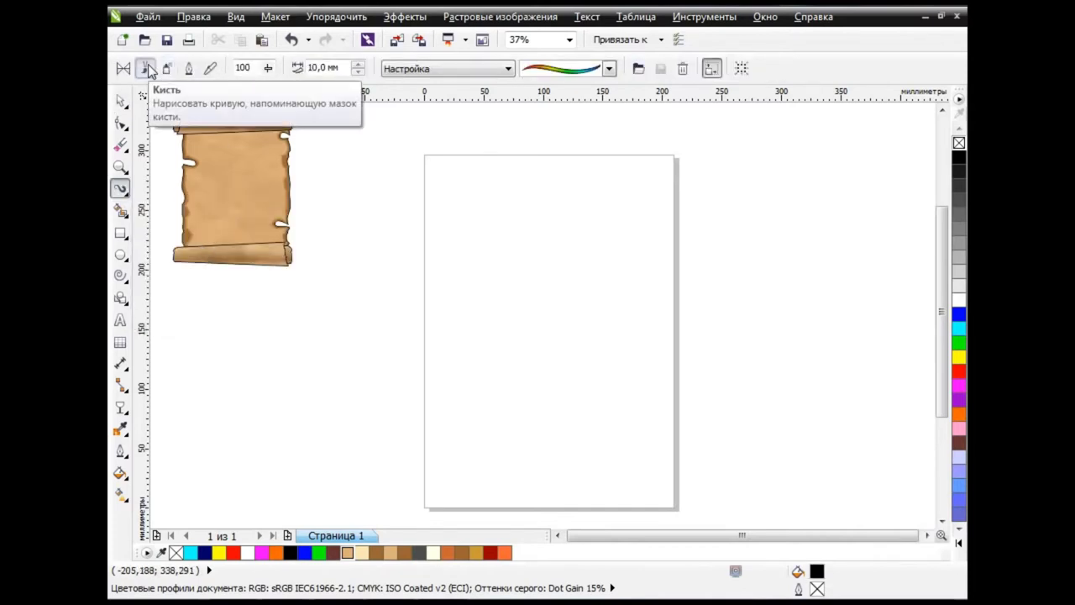
pyautogui.click(120, 100)
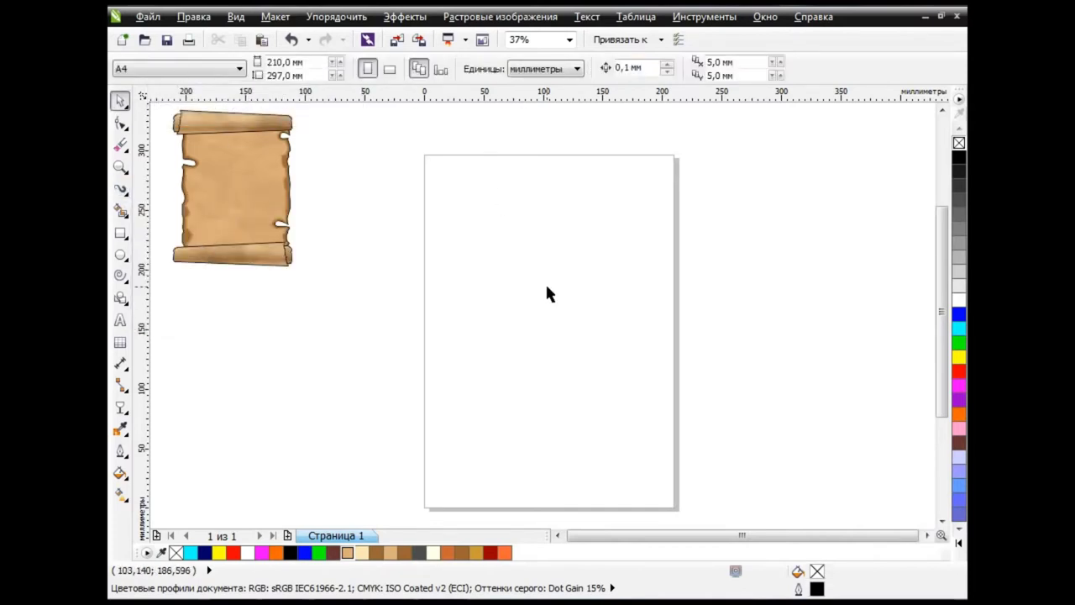
pyautogui.click(120, 254)
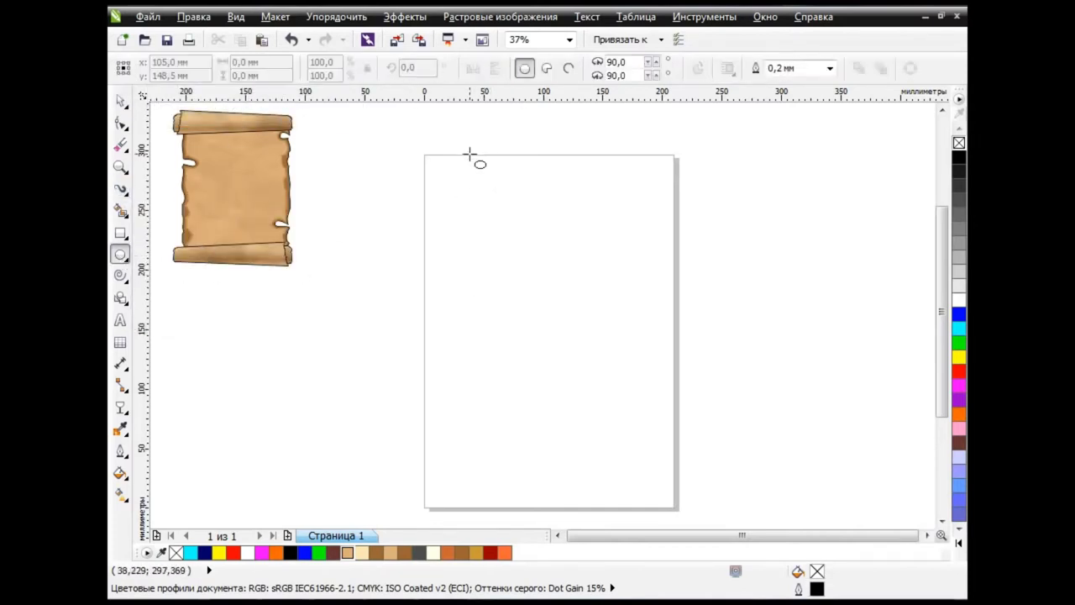
pyautogui.moveTo(470, 154); pyautogui.dragTo(629, 507)
pyautogui.hotkey('ctrl', 'q')
# Step: Lower the side nodes and make the top node a cusp to form a pointed teardrop
pyautogui.click(120, 123)
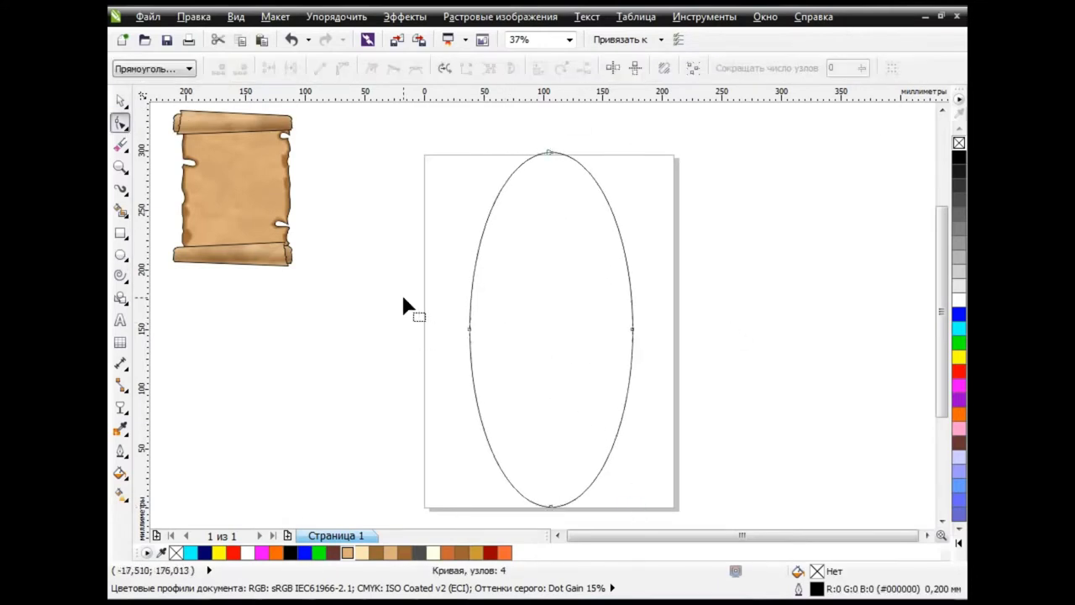
pyautogui.moveTo(634, 331); pyautogui.dragTo(633, 412)
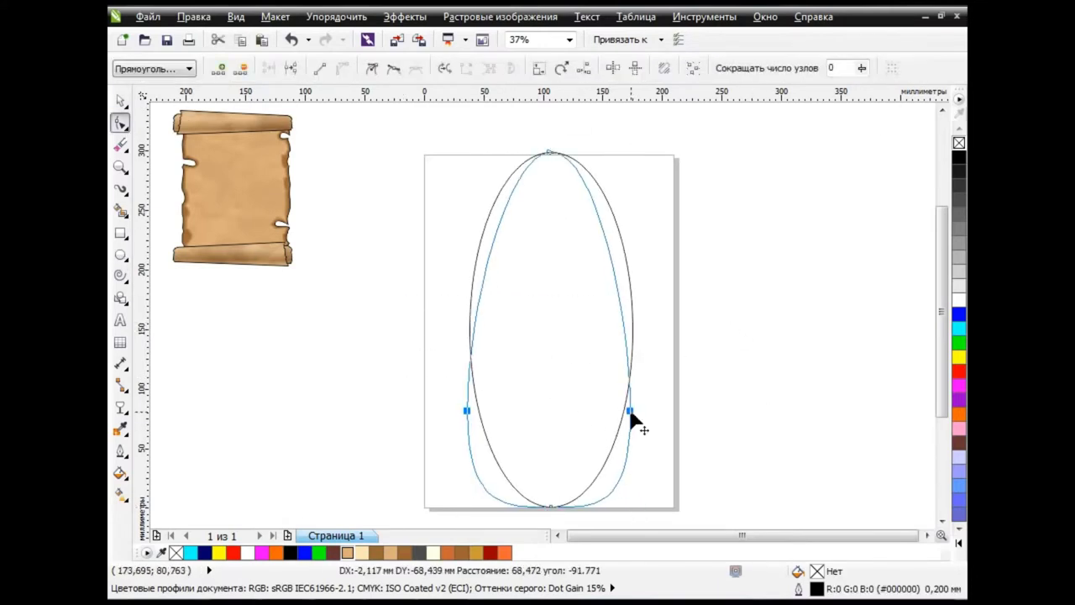
pyautogui.click(549, 152)
pyautogui.click(378, 68)
pyautogui.moveTo(596, 152); pyautogui.dragTo(607, 233)
pyautogui.moveTo(506, 152); pyautogui.dragTo(502, 241)
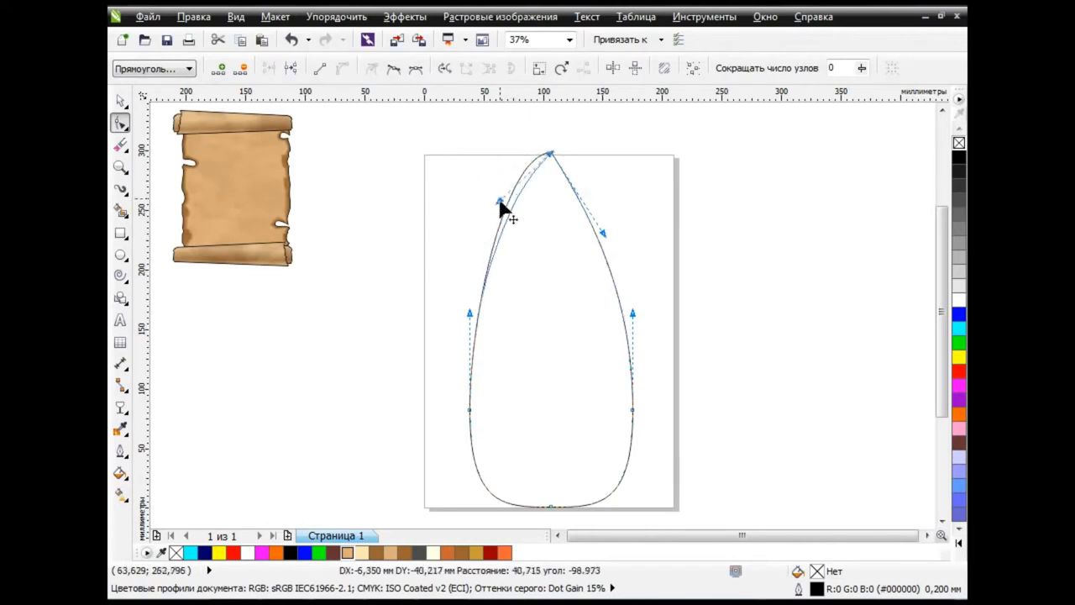
# Step: Fill the teardrop tan (R220 G175 B120)
pyautogui.press('space')
pyautogui.click(320, 249)
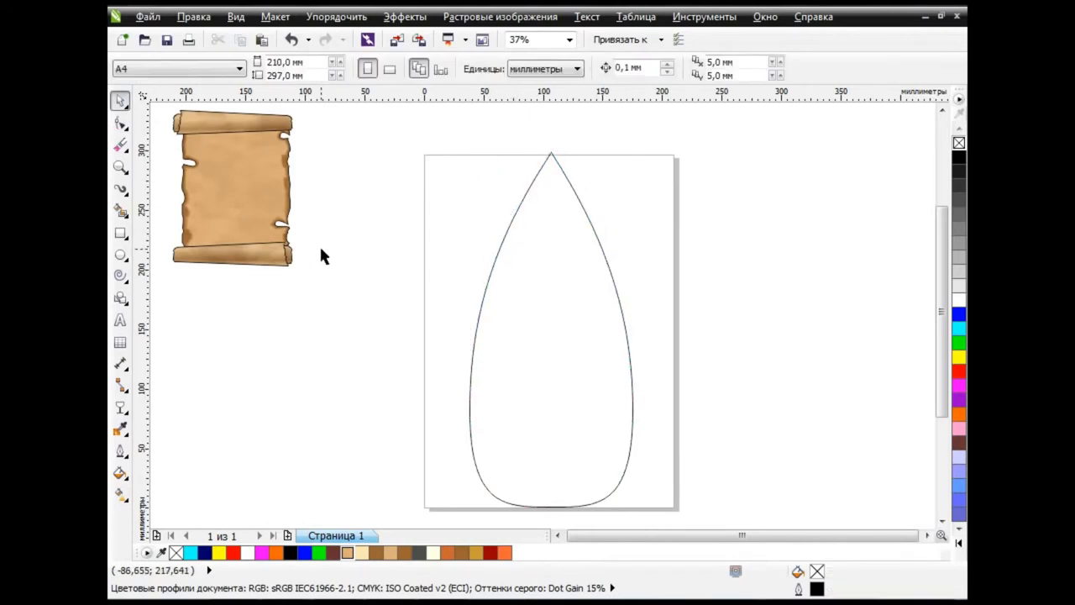
pyautogui.click(602, 326)
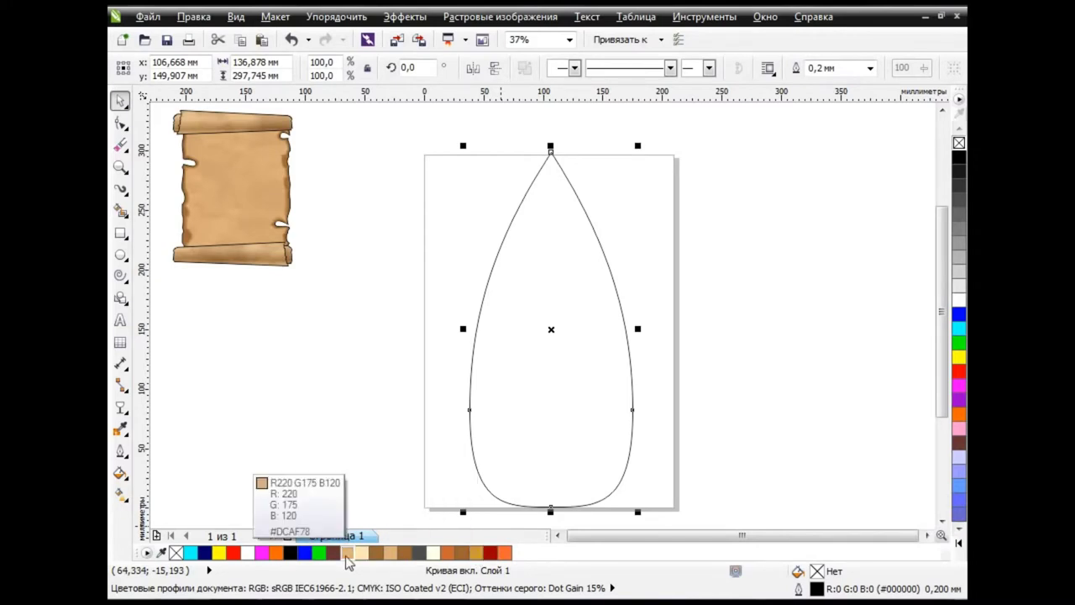
pyautogui.click(347, 554)
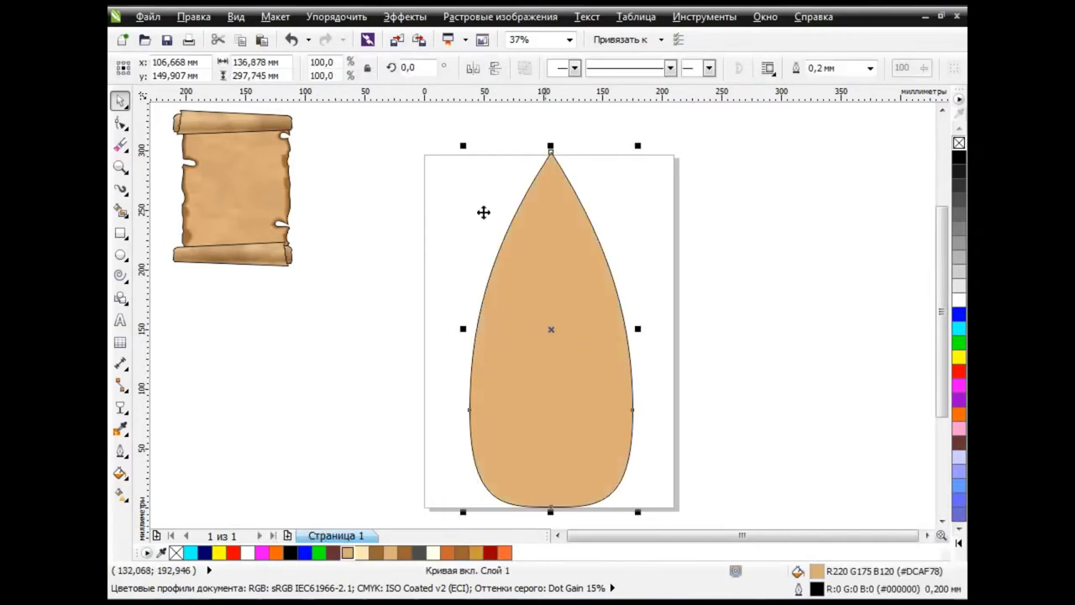
# Step: Make a horizontally narrowed copy of the teardrop and fill it purple #9900CC
pyautogui.moveTo(638, 329); pyautogui.dragTo(604, 331)
pyautogui.click(720, 309)
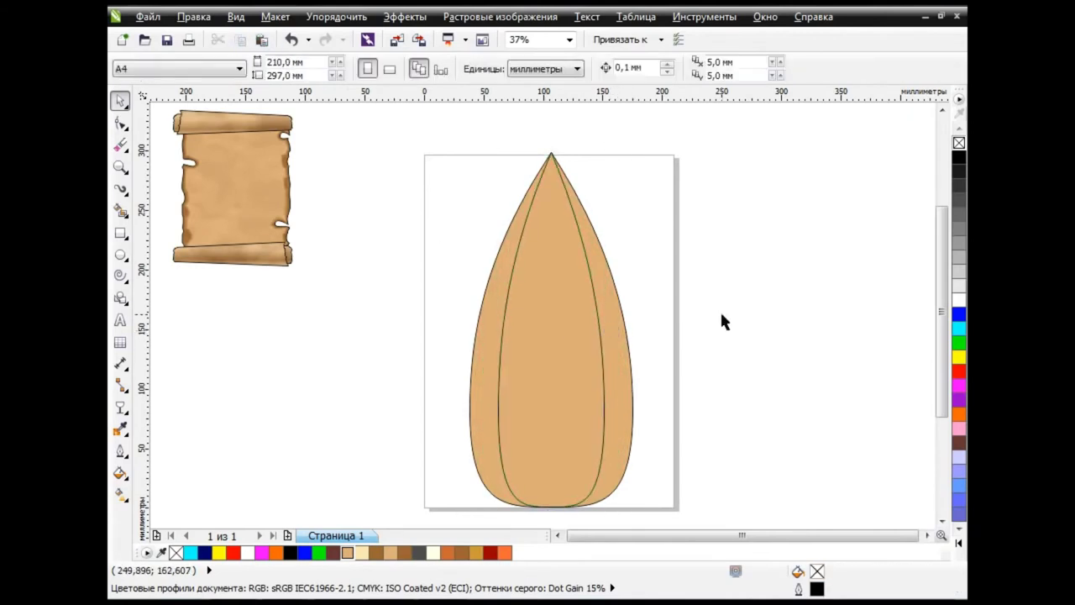
pyautogui.click(579, 323)
pyautogui.click(960, 400)
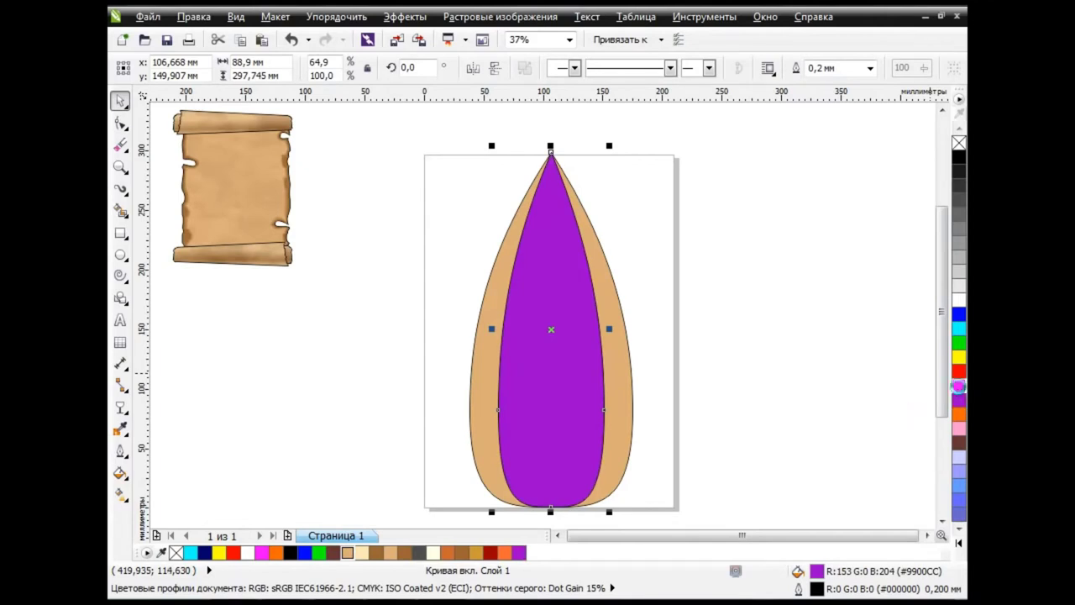
pyautogui.click(959, 385)
pyautogui.click(959, 400)
pyautogui.click(754, 334)
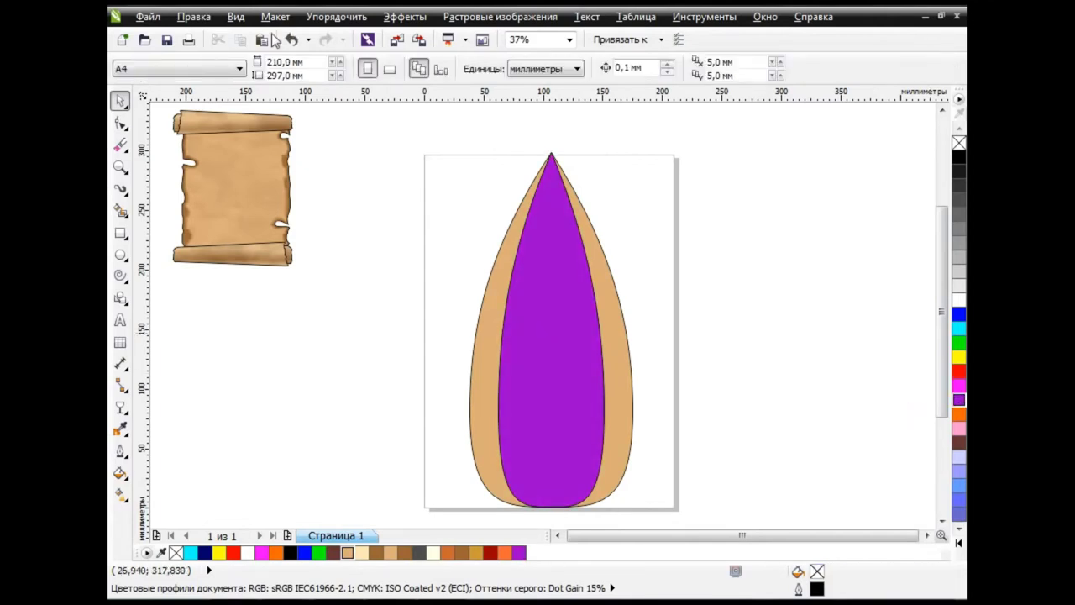
# Step: Squeeze a copy of the purple teardrop into a thin white centre strip
pyautogui.click(558, 298)
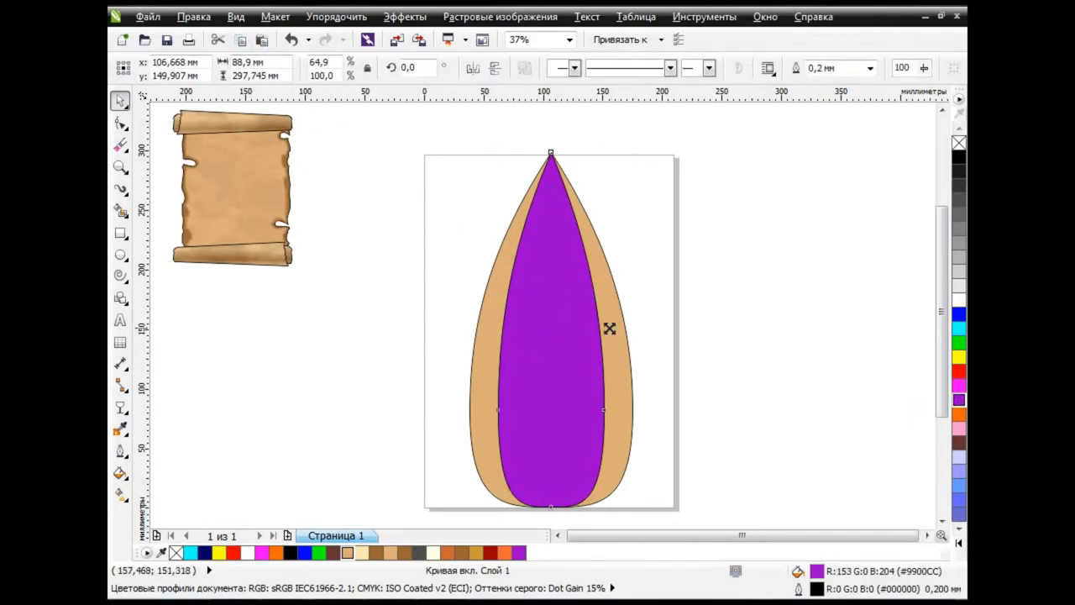
pyautogui.moveTo(612, 326); pyautogui.dragTo(558, 328)
pyautogui.click(959, 300)
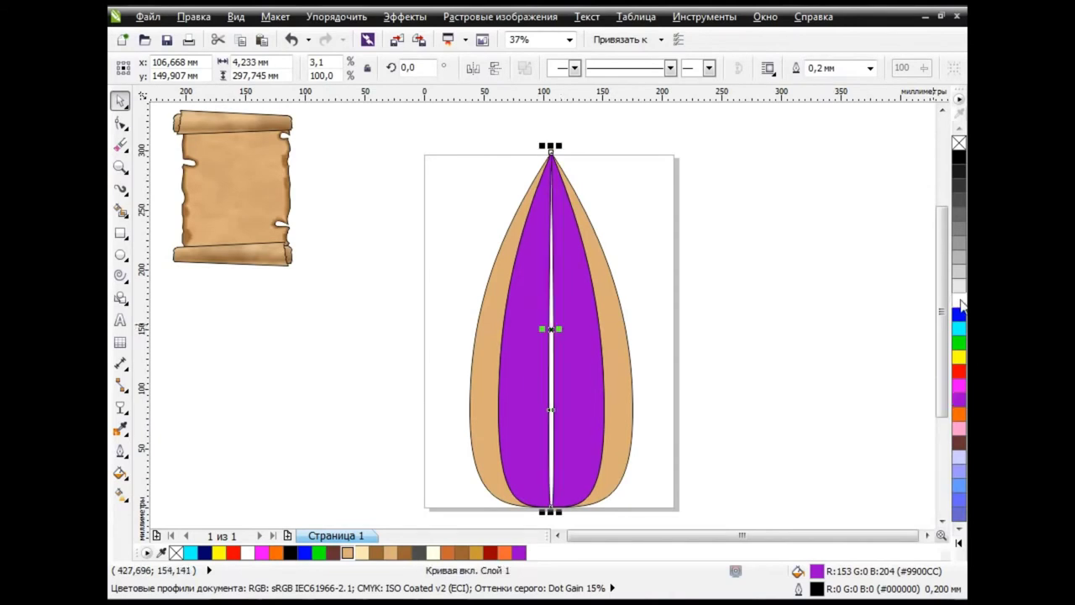
pyautogui.click(773, 305)
# Step: Blend the white centre strip into the purple teardrop
pyautogui.click(122, 412)
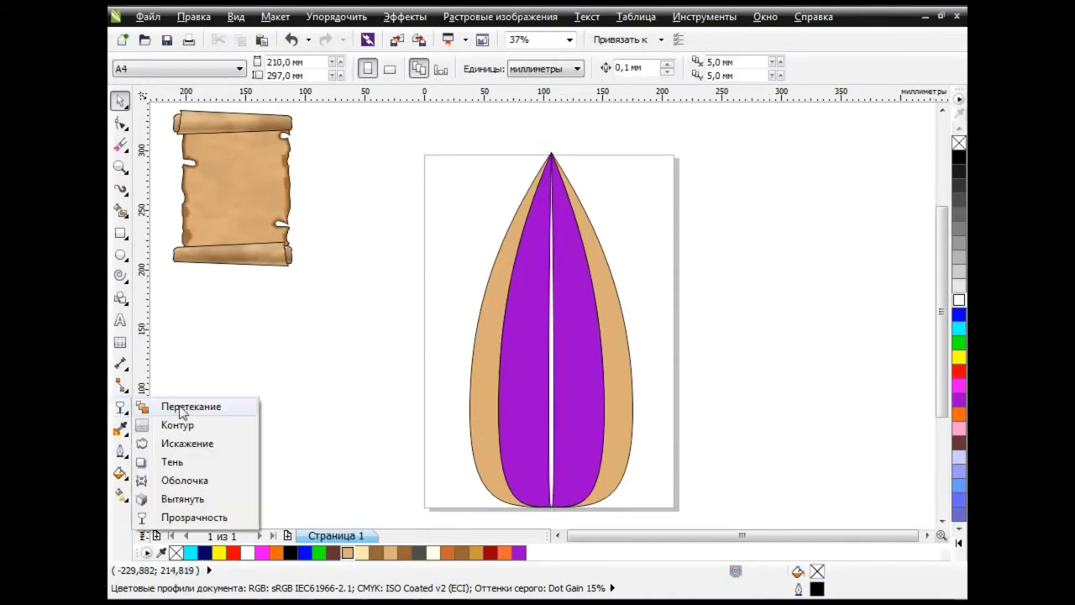
pyautogui.click(168, 406)
pyautogui.click(551, 383)
pyautogui.moveTo(576, 388); pyautogui.dragTo(629, 393)
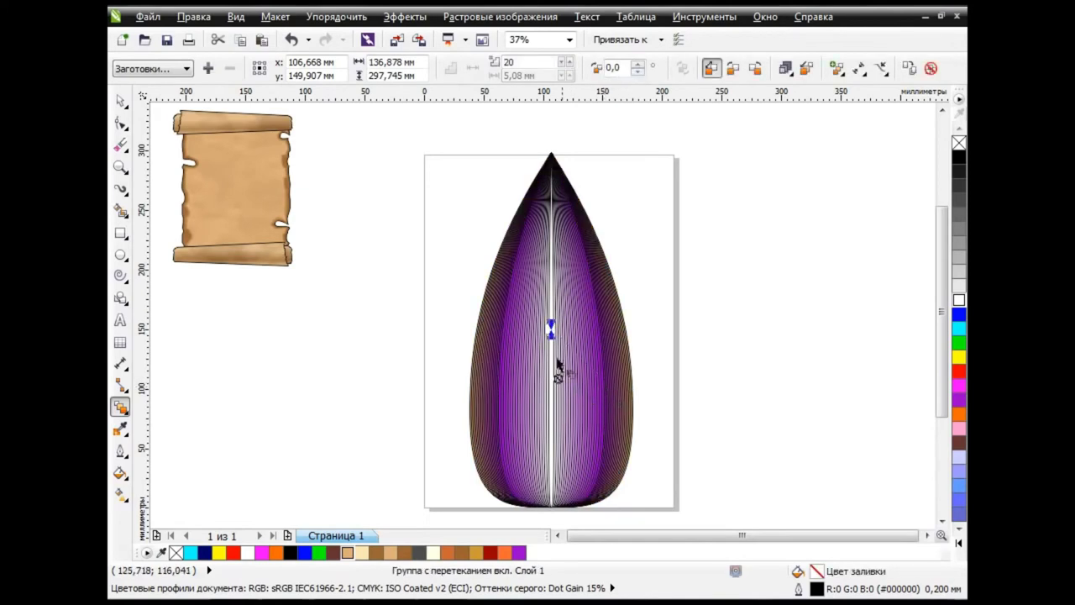
pyautogui.press('space')
# Step: Remove the outlines from the blended teardrop shapes
pyautogui.moveTo(429, 132); pyautogui.dragTo(655, 475)
pyautogui.scroll(-1, 664, 479)
pyautogui.rightClick(958, 142)
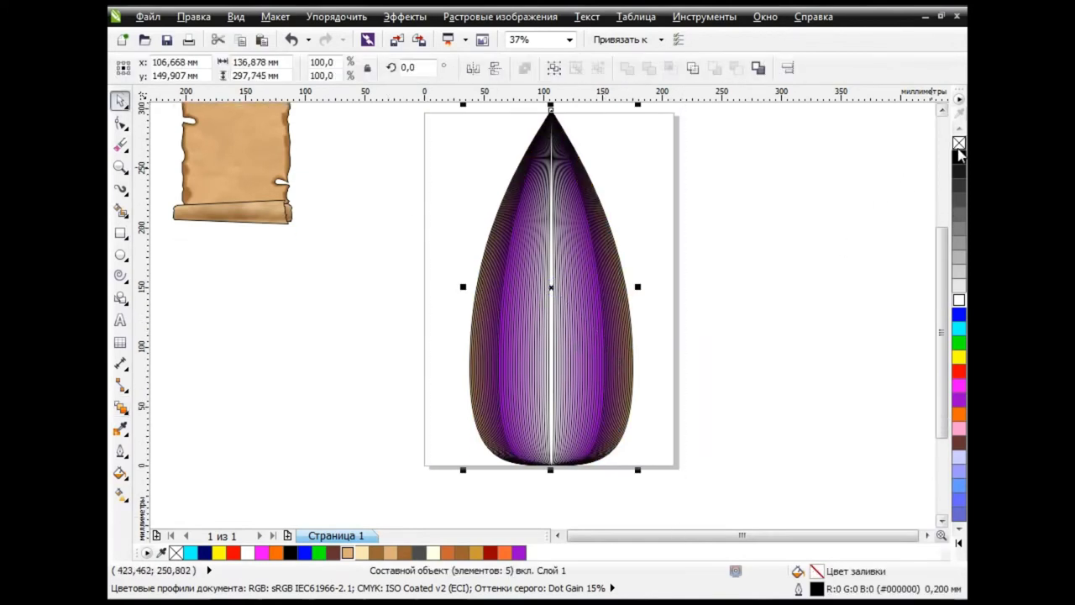
pyautogui.click(782, 277)
pyautogui.moveTo(944, 327); pyautogui.dragTo(935, 296)
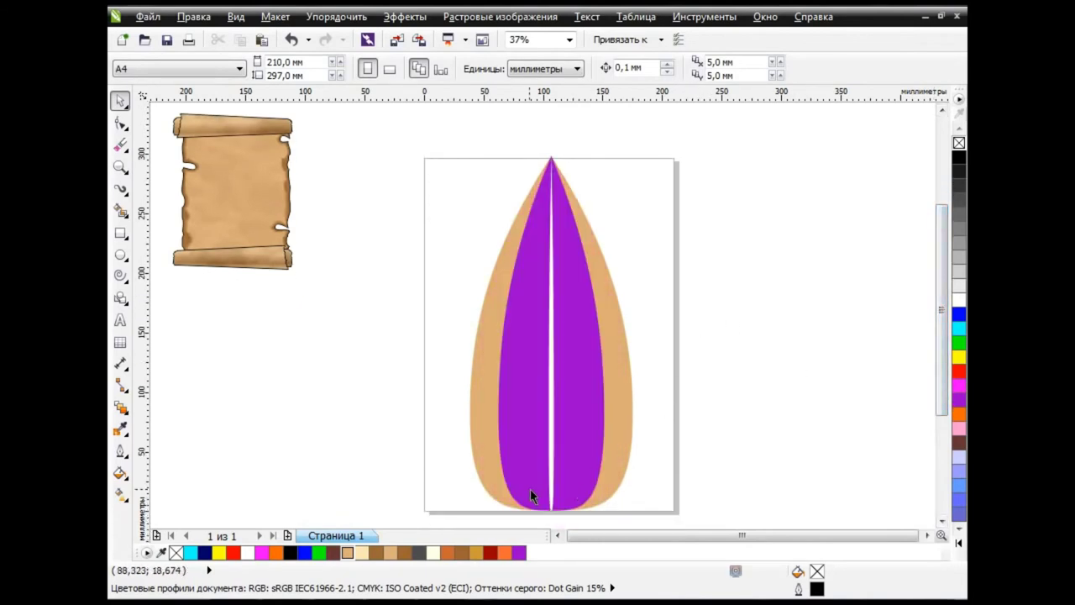
# Step: Shorten the white centre slit inside the purple teardrop
pyautogui.scroll(4, 532, 495)
pyautogui.click(600, 367)
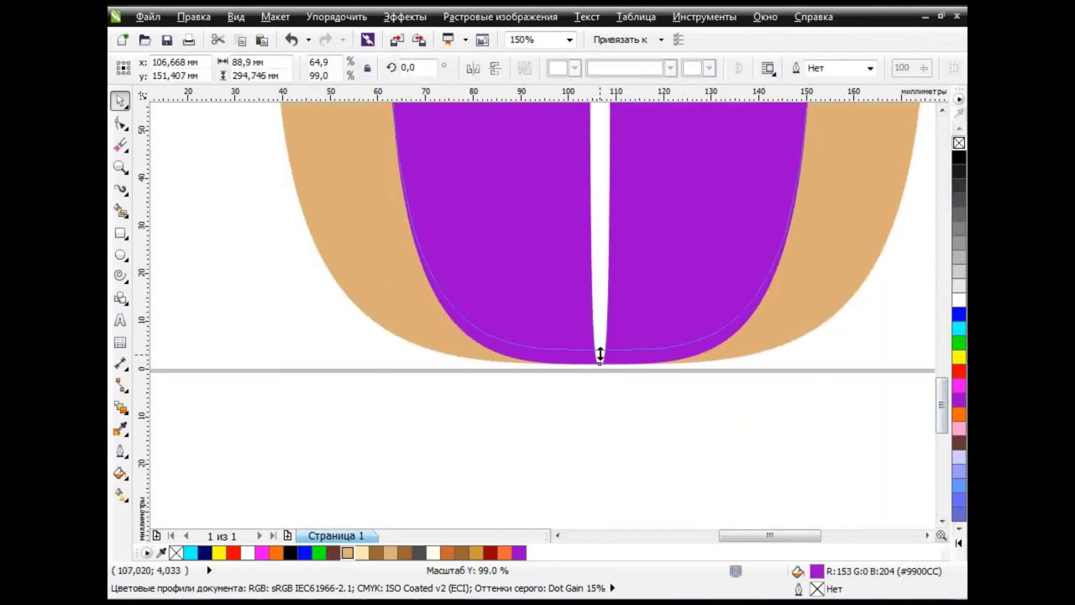
pyautogui.click(599, 352)
pyautogui.moveTo(599, 363); pyautogui.dragTo(600, 329)
pyautogui.moveTo(941, 403); pyautogui.dragTo(941, 229)
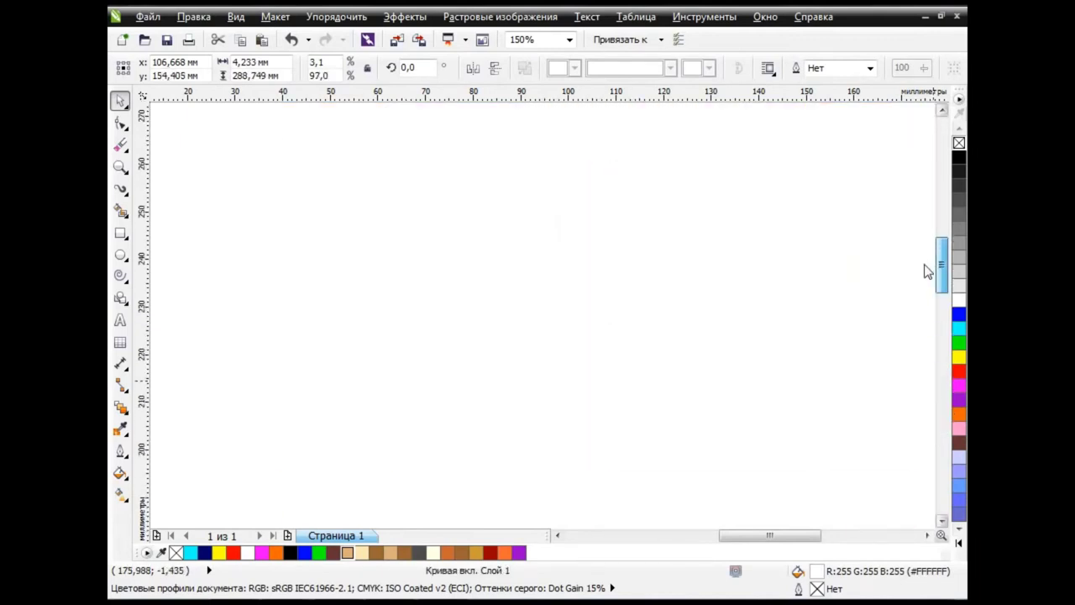
pyautogui.moveTo(599, 241); pyautogui.dragTo(598, 250)
pyautogui.click(600, 239)
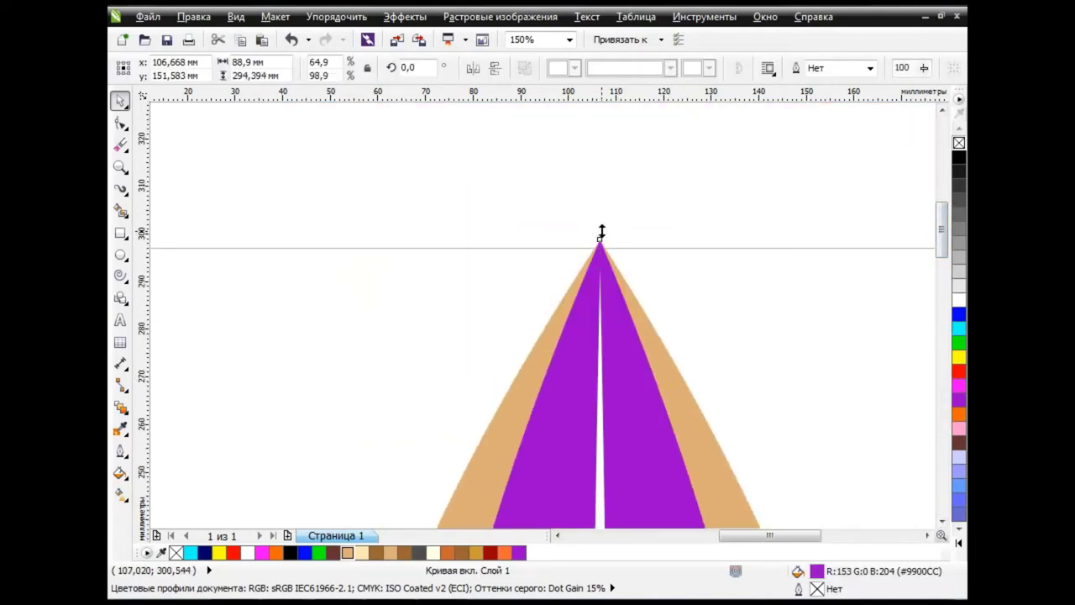
pyautogui.click(619, 283)
# Step: Blend the teardrop layers into a purple-to-white glow and narrow it to 77.6 mm
pyautogui.scroll(-2, 753, 376)
pyautogui.scroll(-2, 754, 376)
pyautogui.scroll(-3, 753, 376)
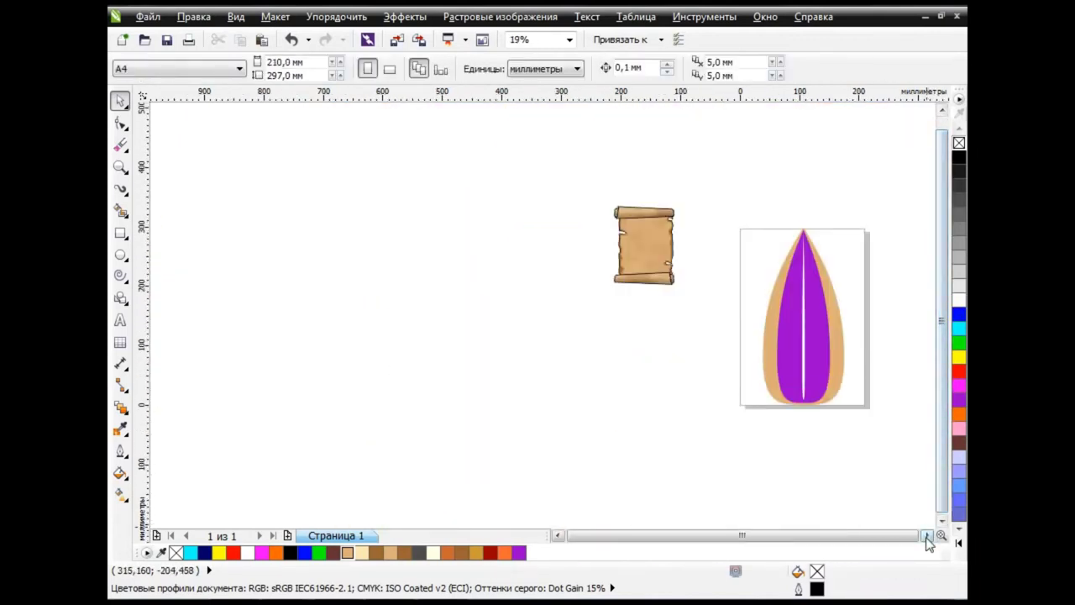
pyautogui.hscroll(3, 551, 318)
pyautogui.scroll(1, 551, 318)
pyautogui.hotkey('ctrl', 'z')
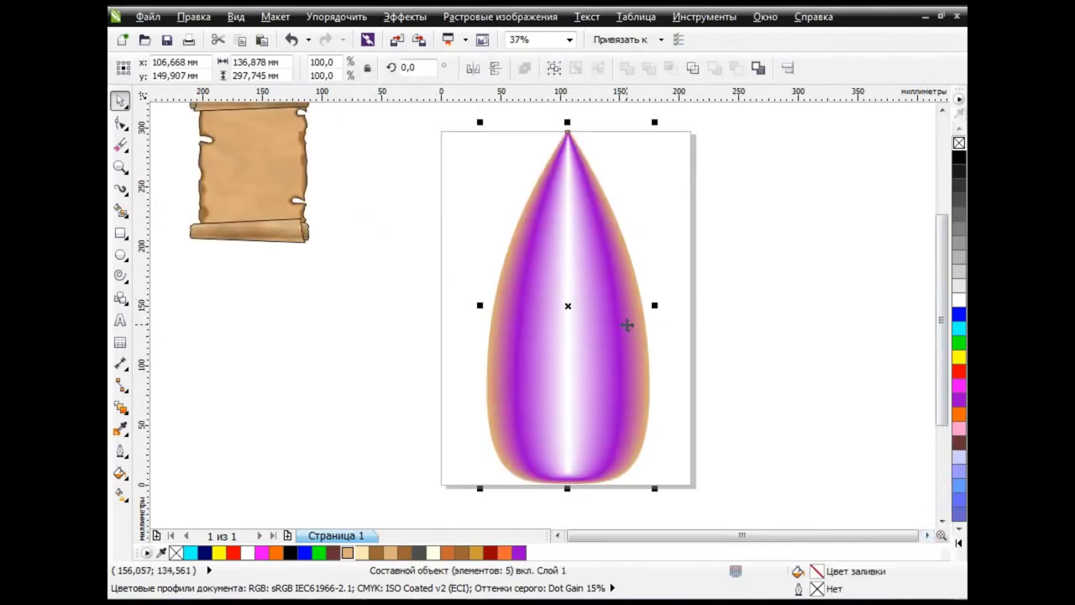
pyautogui.moveTo(655, 306); pyautogui.dragTo(597, 316)
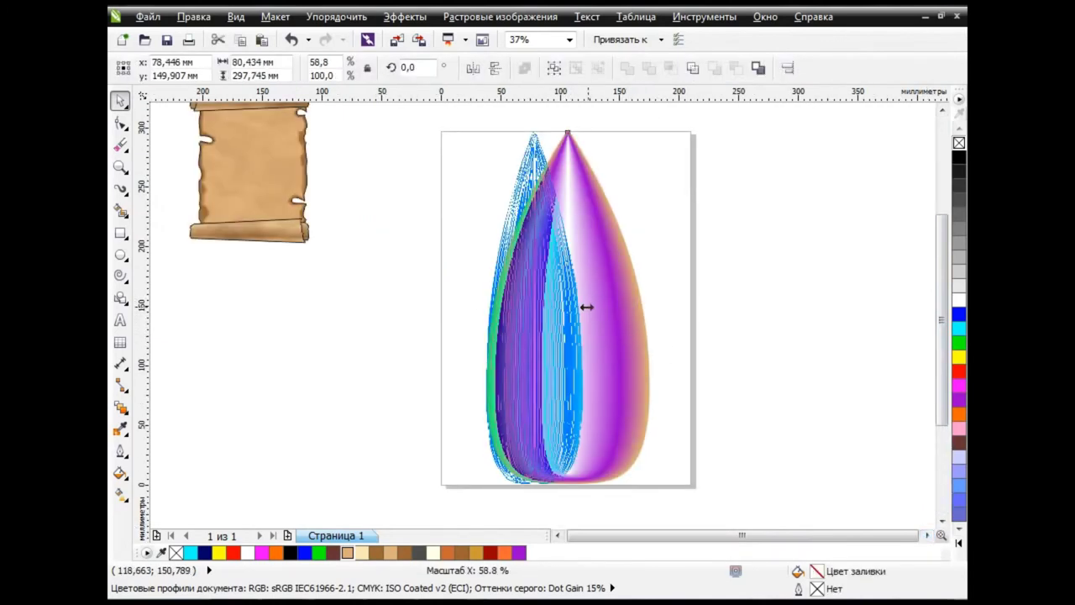
# Step: Rotate the glowing teardrop 90° to point left, then reselect the purple teardrop group
pyautogui.click(402, 71)
pyautogui.write('90')
pyautogui.press('Return')
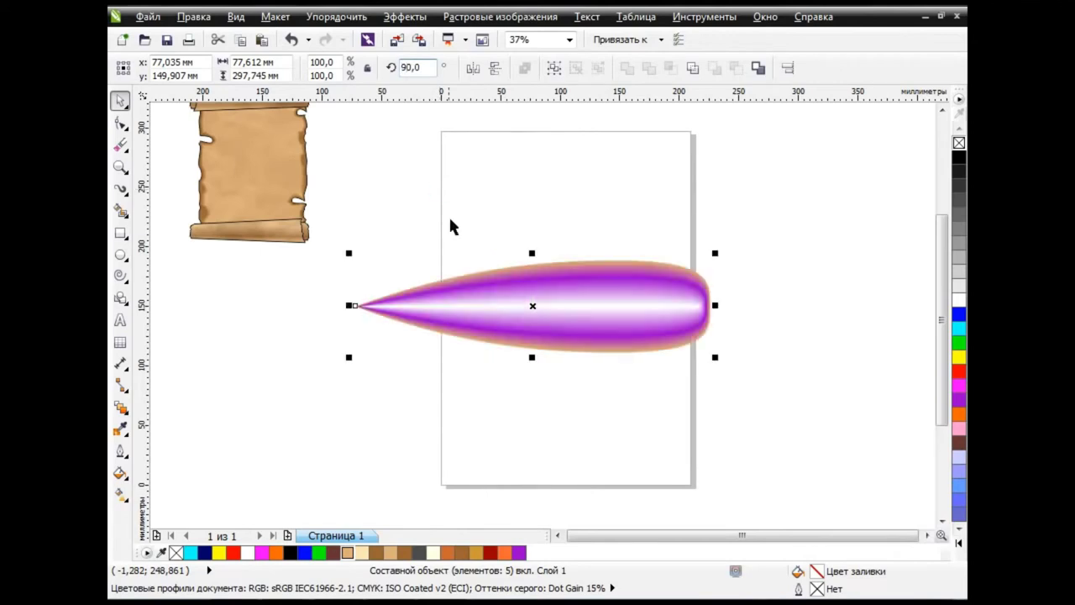
pyautogui.click(594, 227)
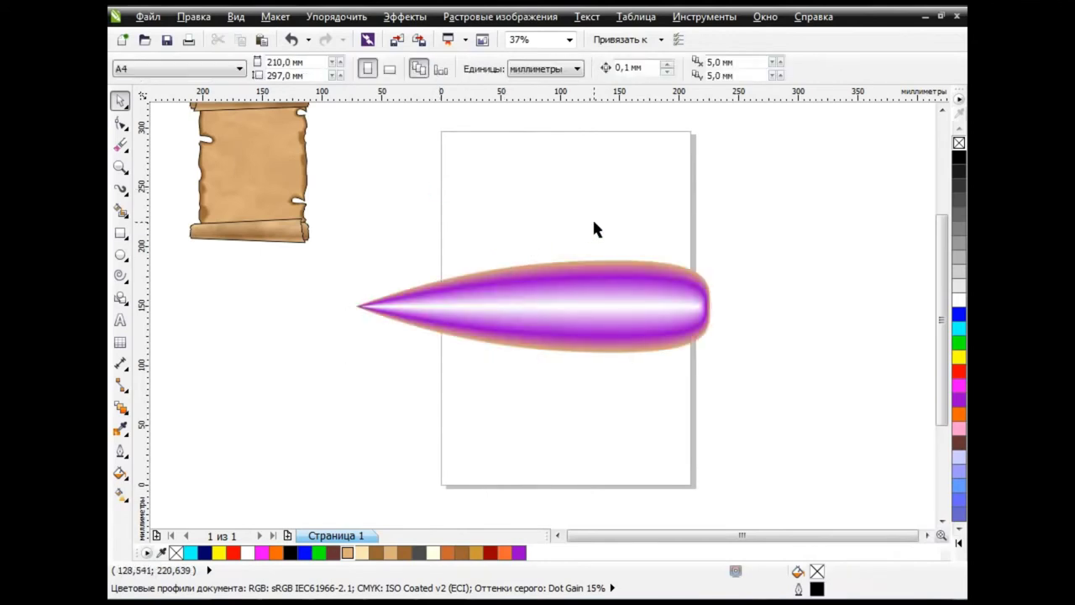
pyautogui.click(603, 292)
pyautogui.click(123, 189)
# Step: Save the glowing teardrop as a new Artistic Media brush stroke named 3
pyautogui.click(202, 245)
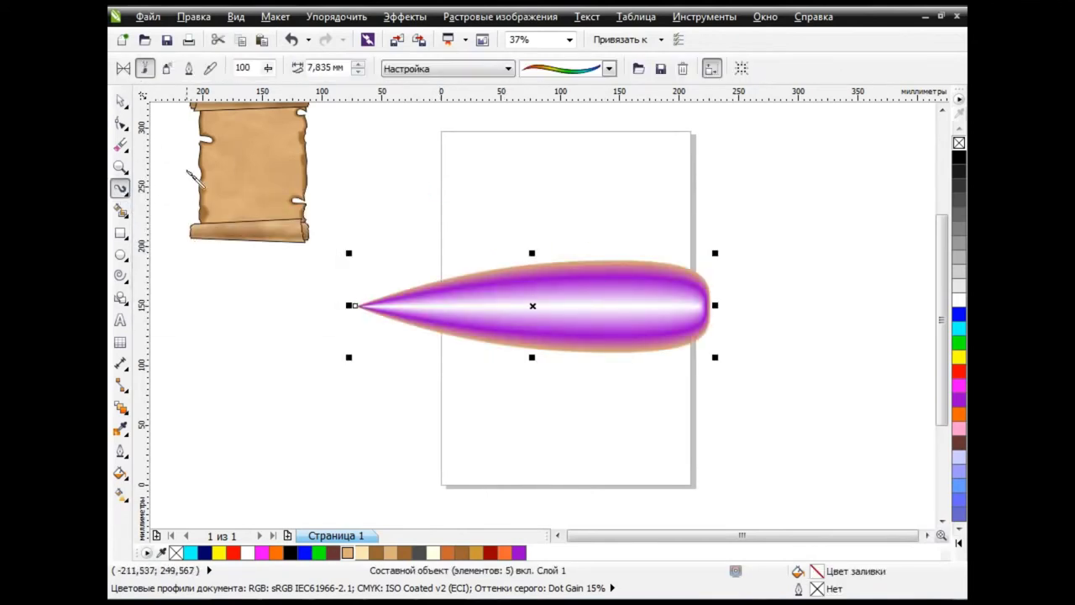
pyautogui.click(609, 70)
pyautogui.click(660, 69)
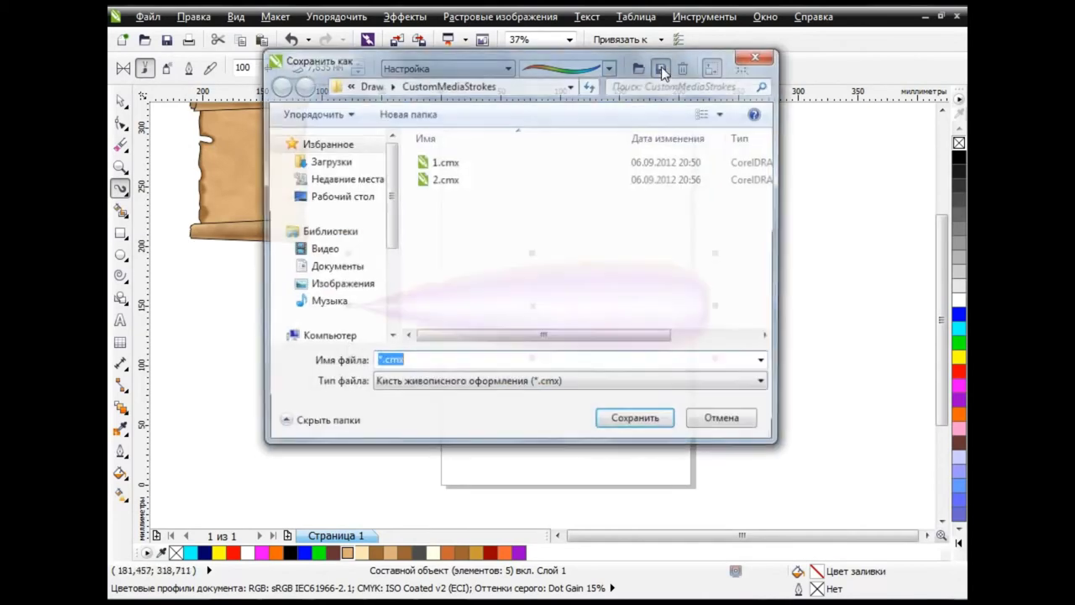
pyautogui.click(408, 362)
pyautogui.write('3')
pyautogui.click(660, 422)
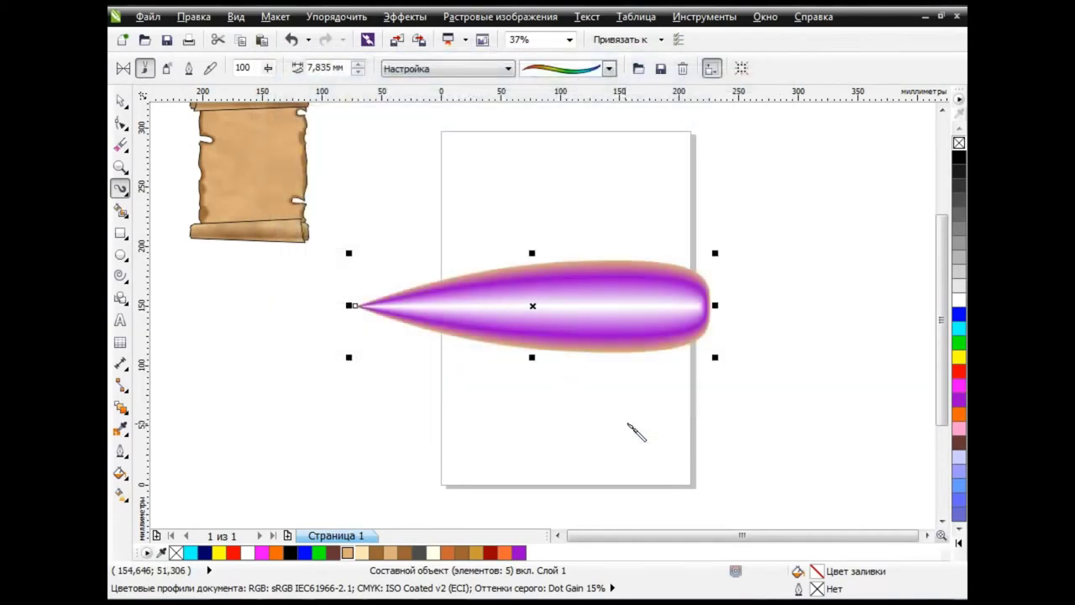
# Step: Choose the new purple teardrop brush and test it with a few strokes, undoing them
pyautogui.click(610, 70)
pyautogui.click(571, 166)
pyautogui.moveTo(436, 180); pyautogui.dragTo(794, 172)
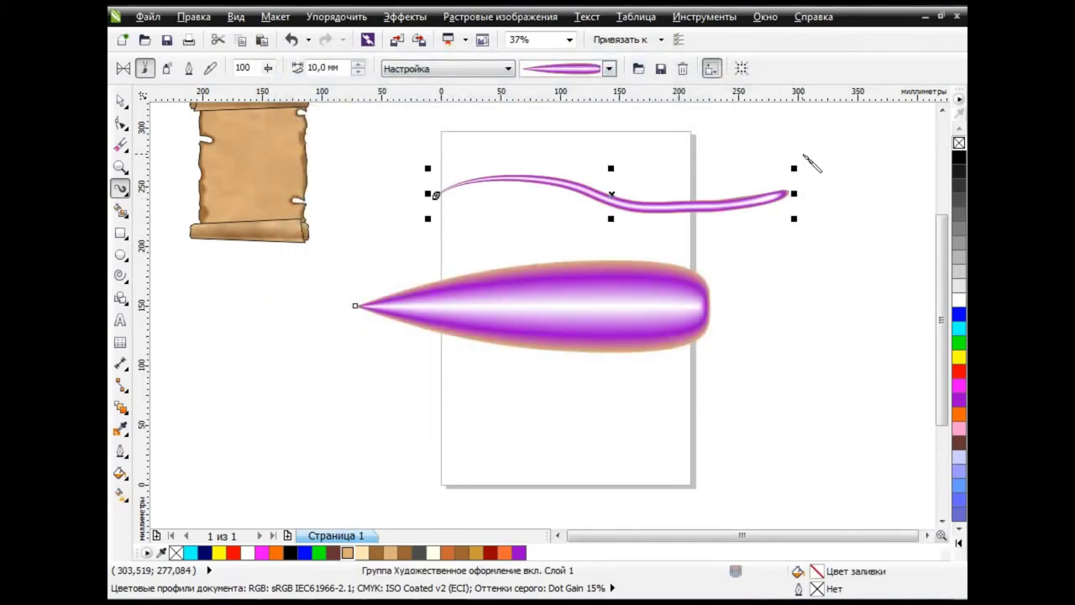
pyautogui.hotkey('ctrl', 'z')
pyautogui.moveTo(343, 432); pyautogui.dragTo(907, 342)
pyautogui.hotkey('ctrl', 'z')
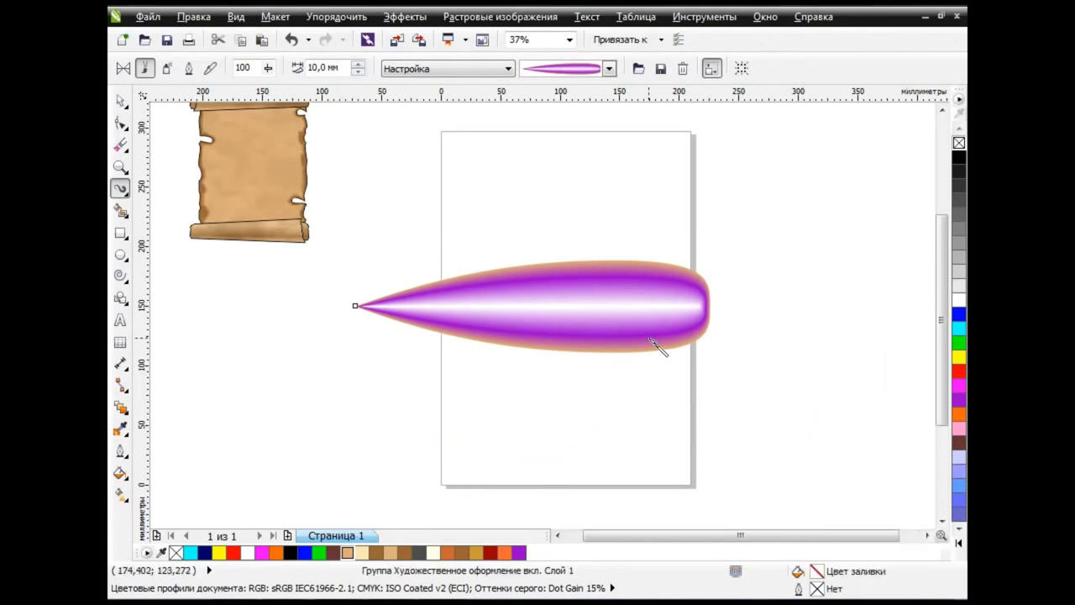
pyautogui.moveTo(352, 228); pyautogui.dragTo(471, 303)
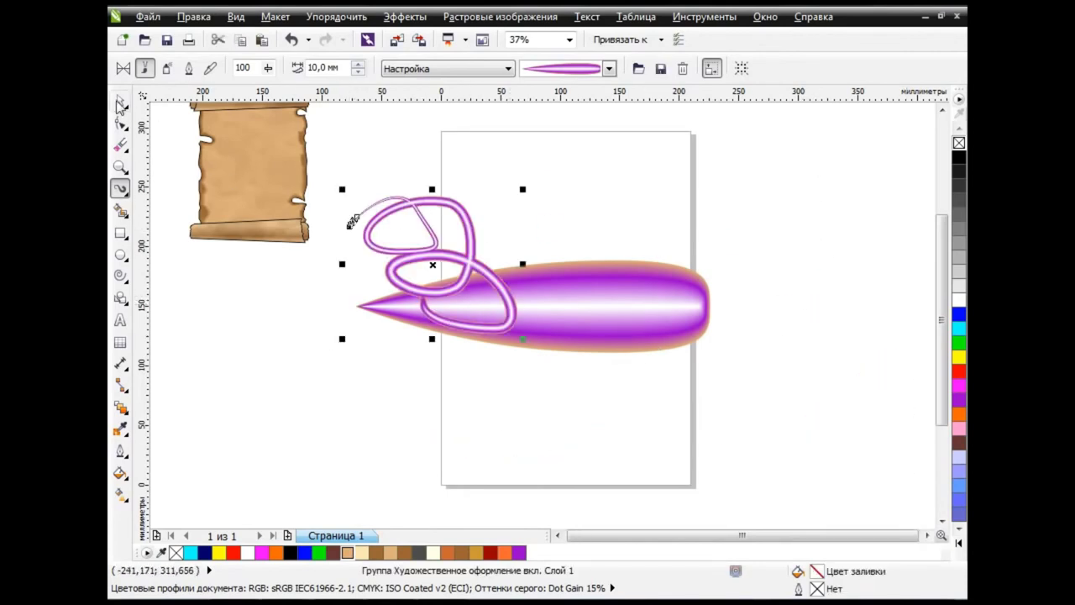
# Step: Clear the last test stroke and the teardrop off the page
pyautogui.press('space')
pyautogui.hotkey('ctrl', 'z')
pyautogui.hotkey('ctrl', 'z')
pyautogui.click(304, 205)
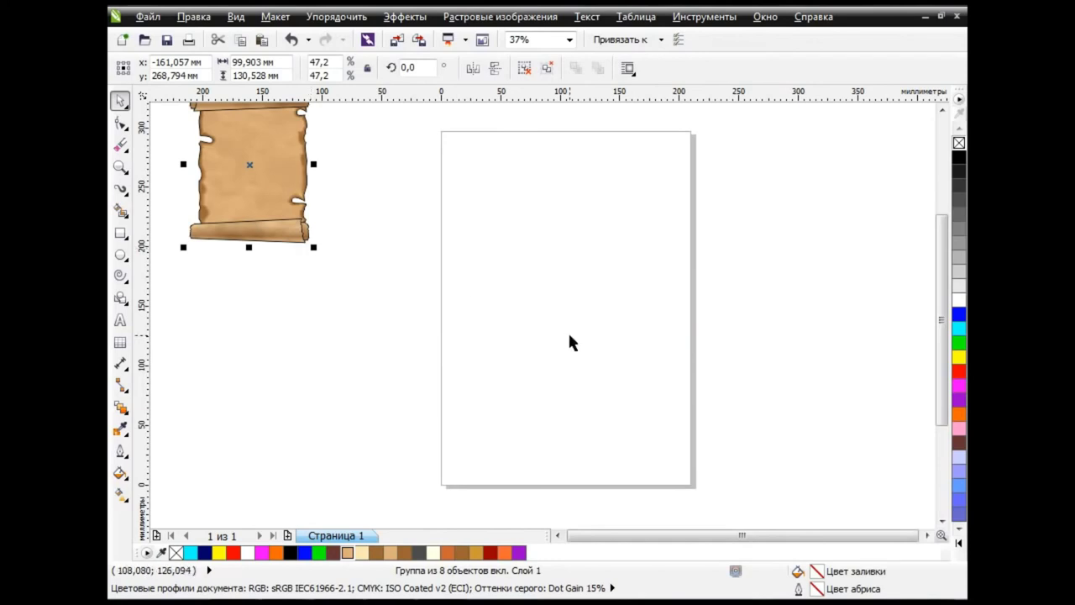
pyautogui.click(121, 189)
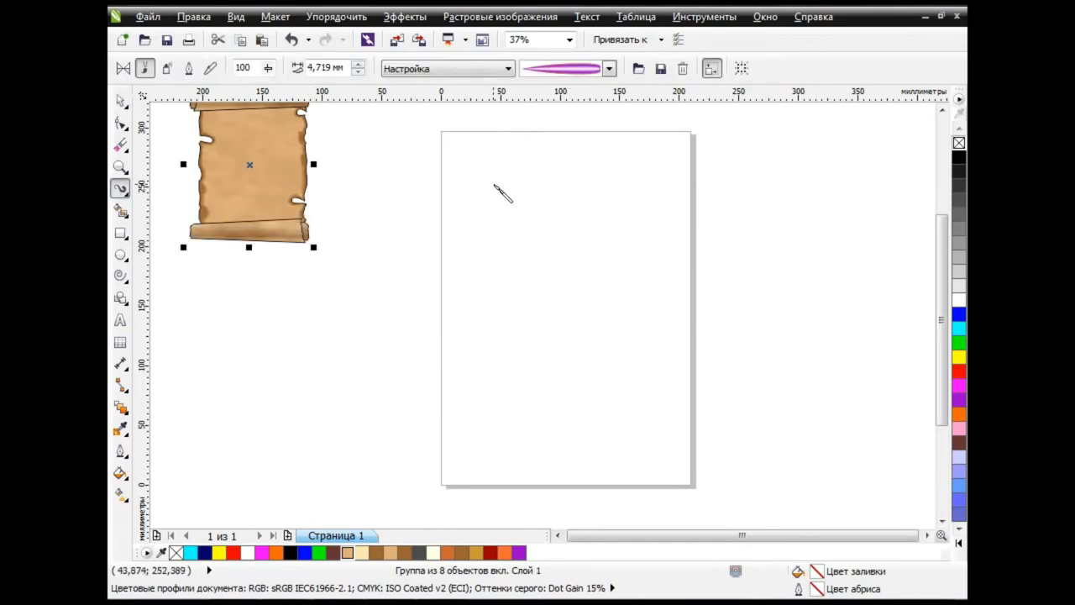
pyautogui.moveTo(487, 174)
pyautogui.mouseDown()
pyautogui.moveTo(623, 245)
pyautogui.moveTo(593, 430)
pyautogui.mouseUp()
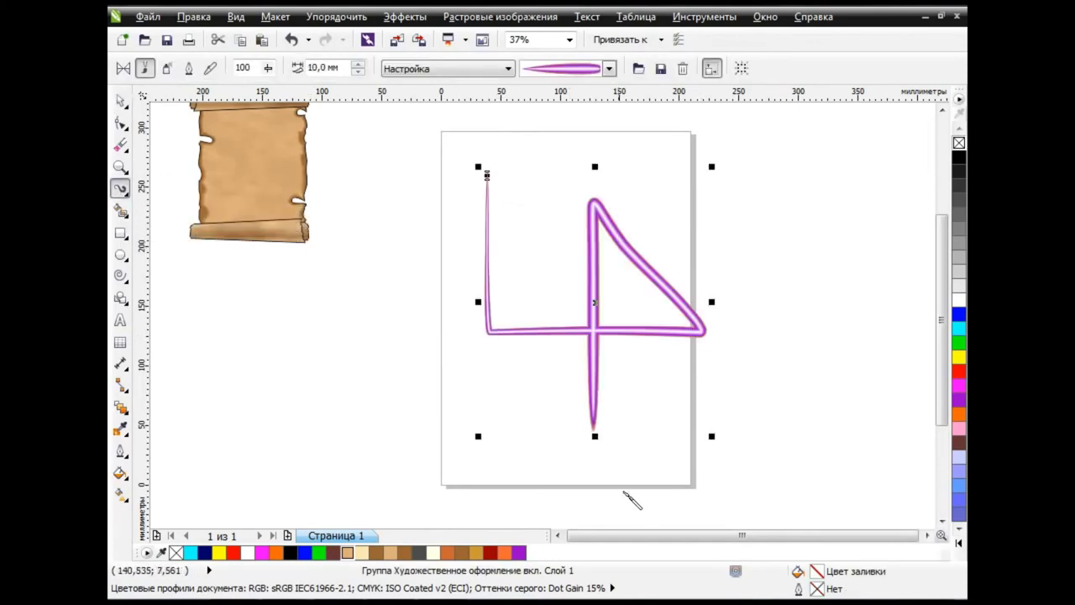
pyautogui.press('space')
pyautogui.press('Delete')
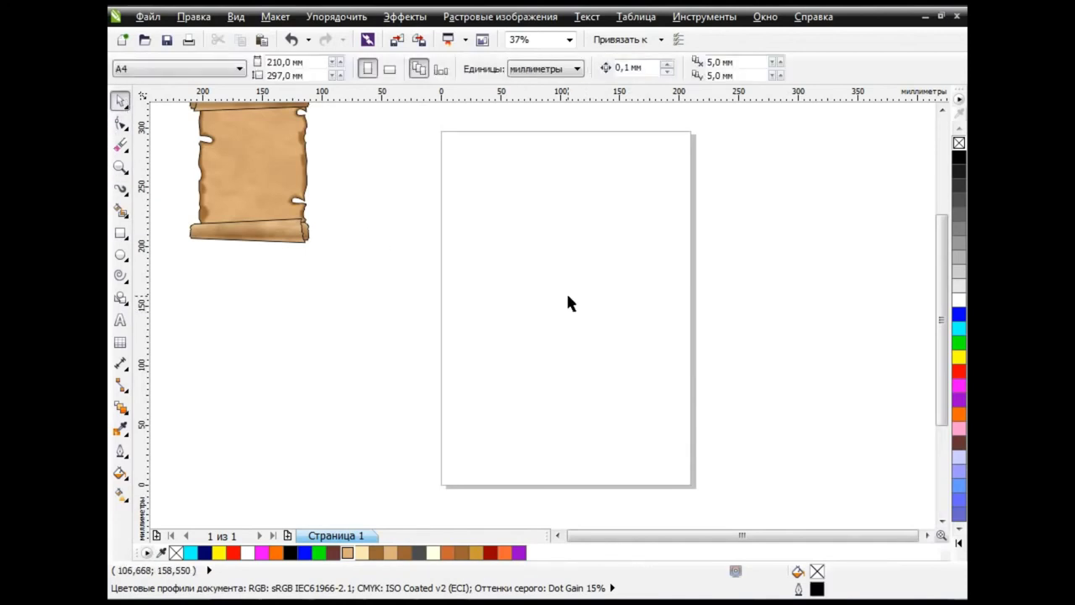
pyautogui.click(121, 191)
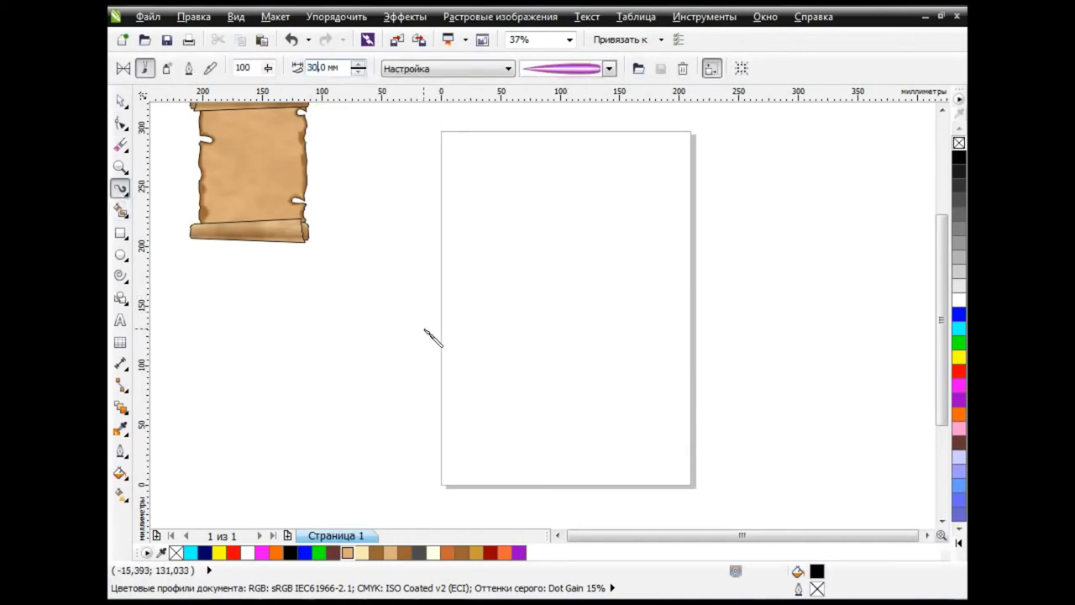
pyautogui.moveTo(467, 271); pyautogui.dragTo(557, 458)
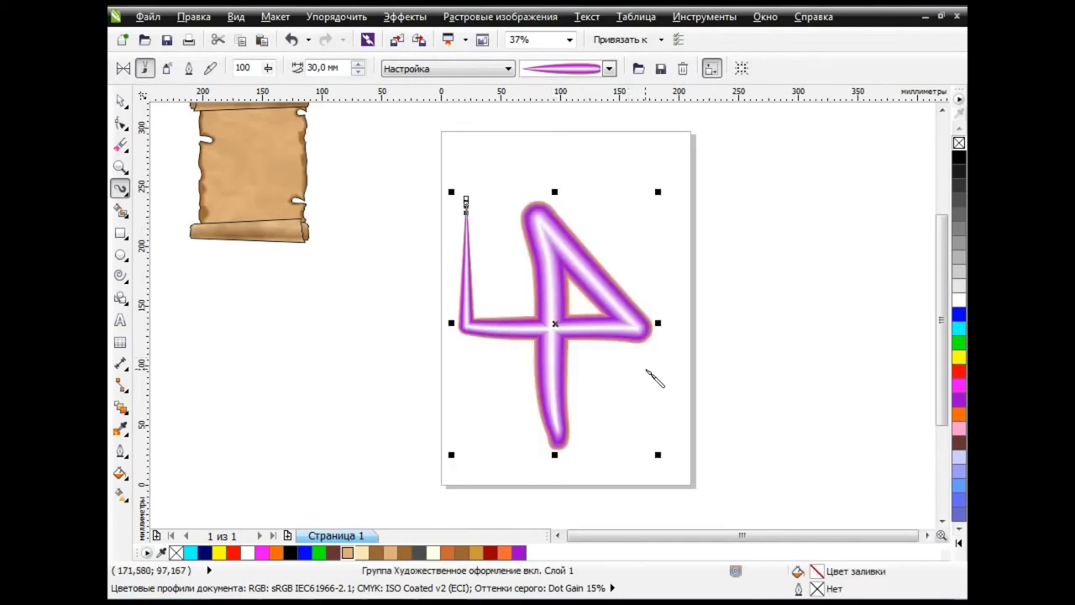
pyautogui.press('space')
pyautogui.press('Delete')
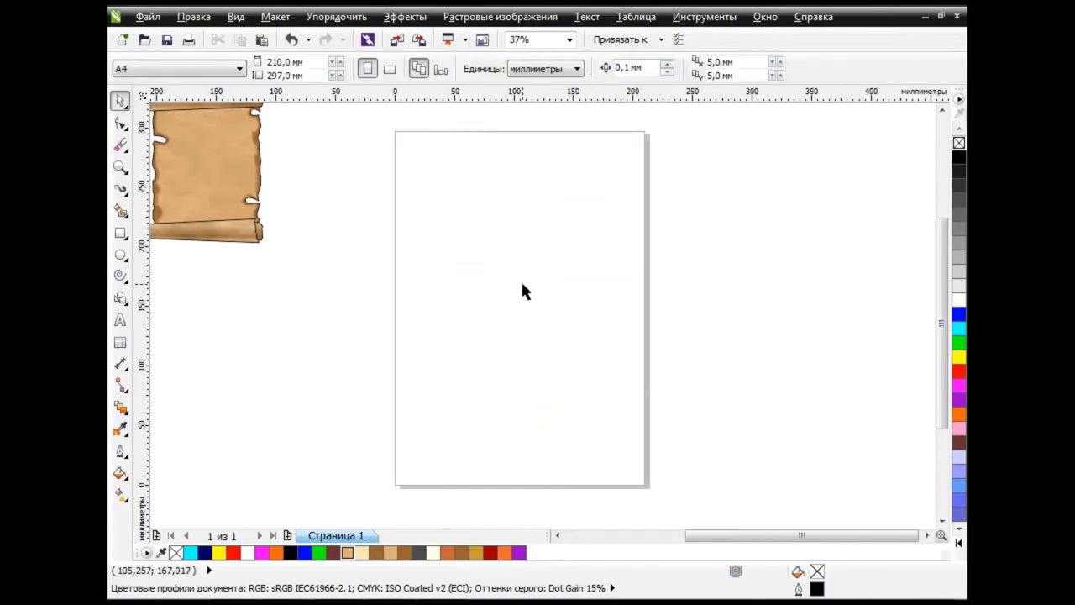
# Step: Draw a straight-segment numeral 4 with the Polyline tool
pyautogui.scroll(2, 941, 319)
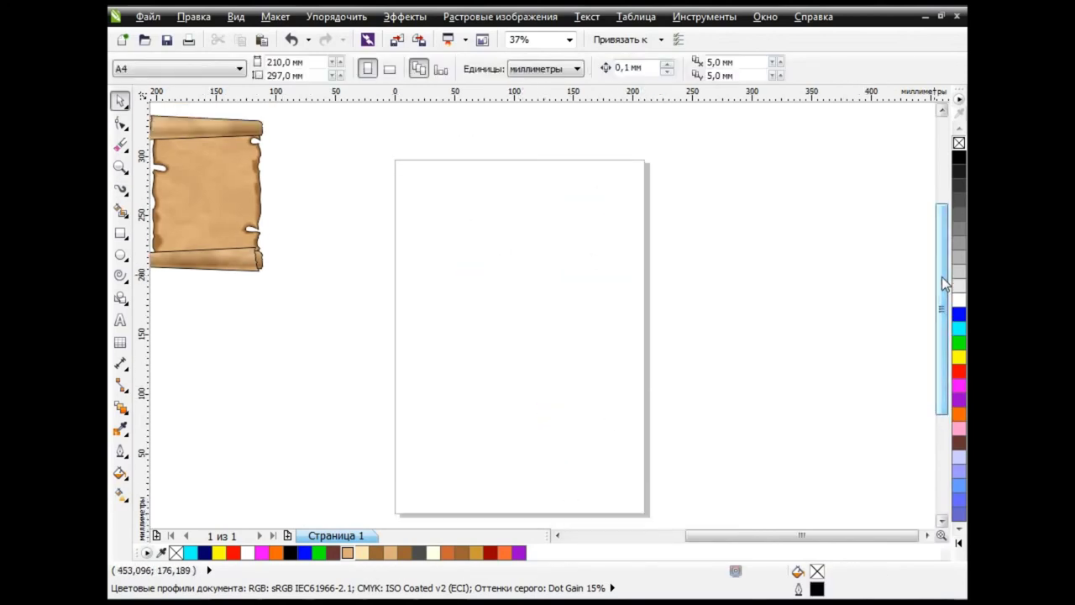
pyautogui.click(124, 198)
pyautogui.click(139, 304)
pyautogui.click(419, 219)
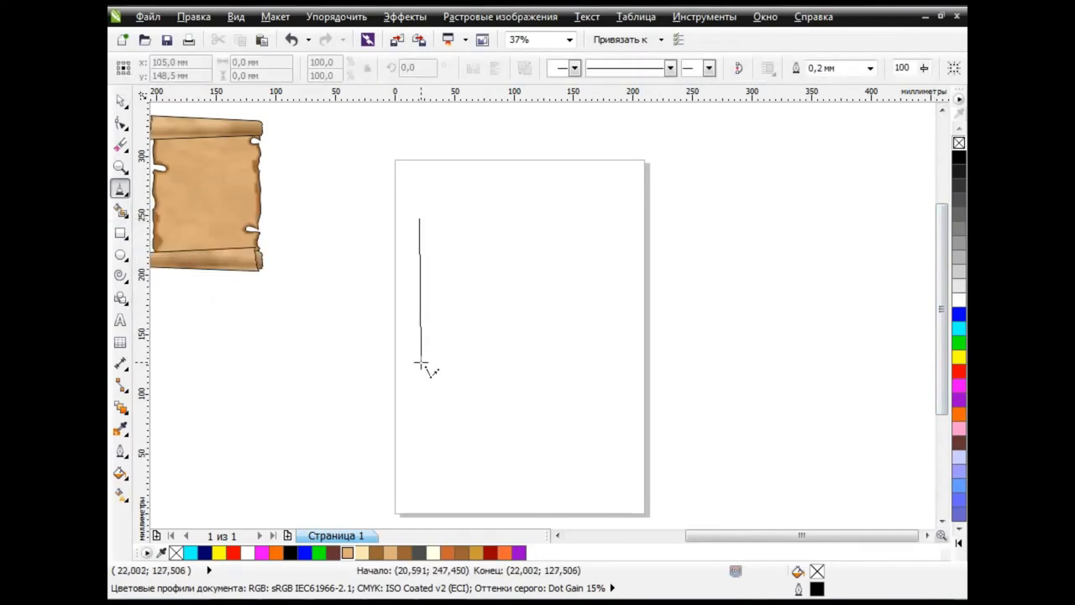
pyautogui.click(420, 363)
pyautogui.click(613, 362)
pyautogui.click(509, 219)
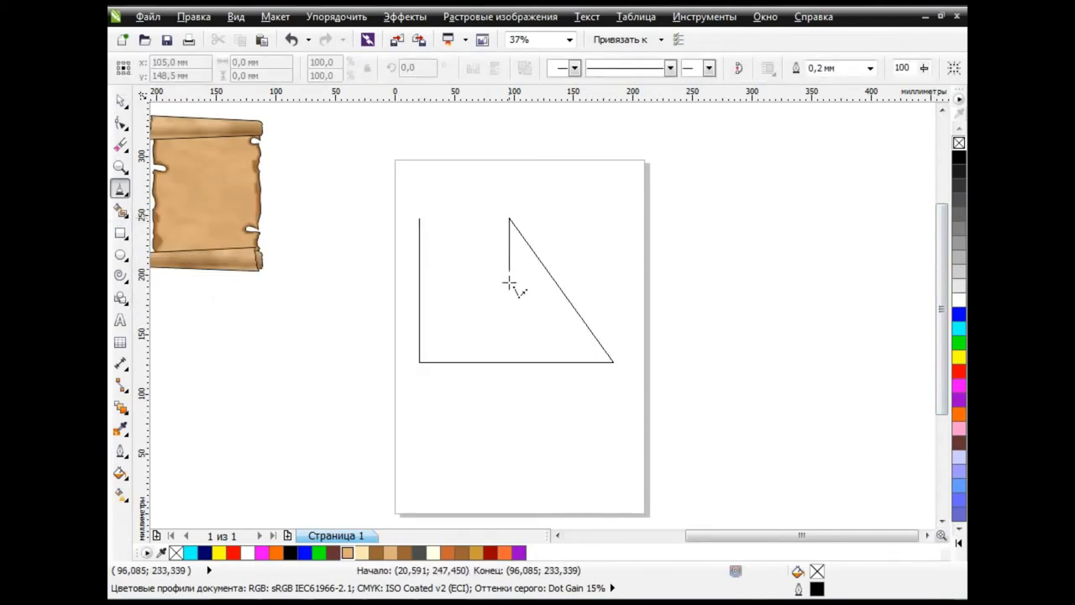
pyautogui.doubleClick(509, 498)
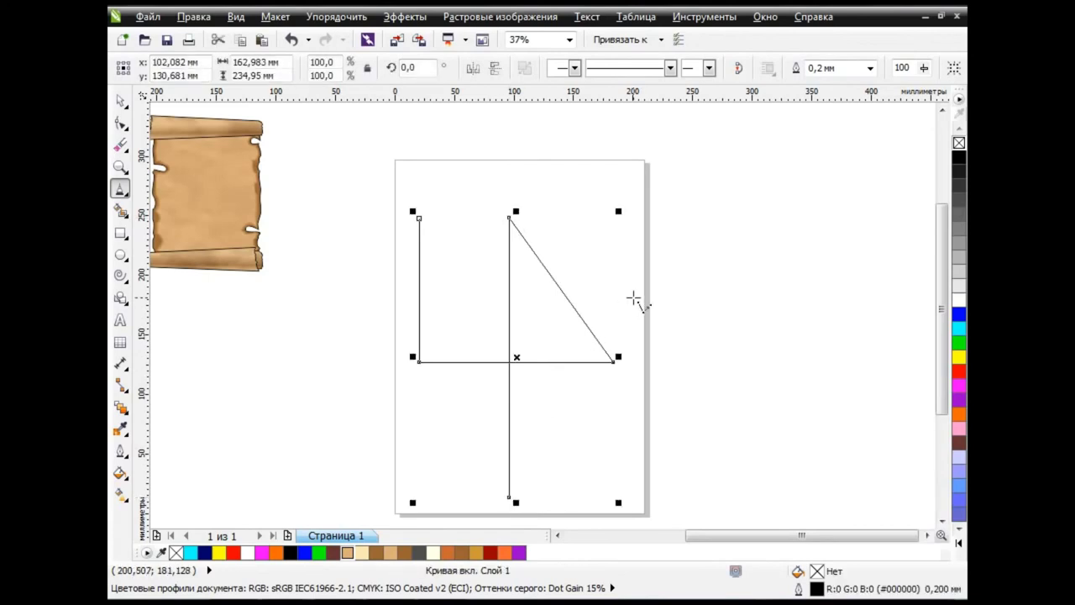
# Step: Apply the saved 30 mm purple teardrop brush stroke to the 4
pyautogui.click(123, 192)
pyautogui.click(193, 244)
pyautogui.click(609, 68)
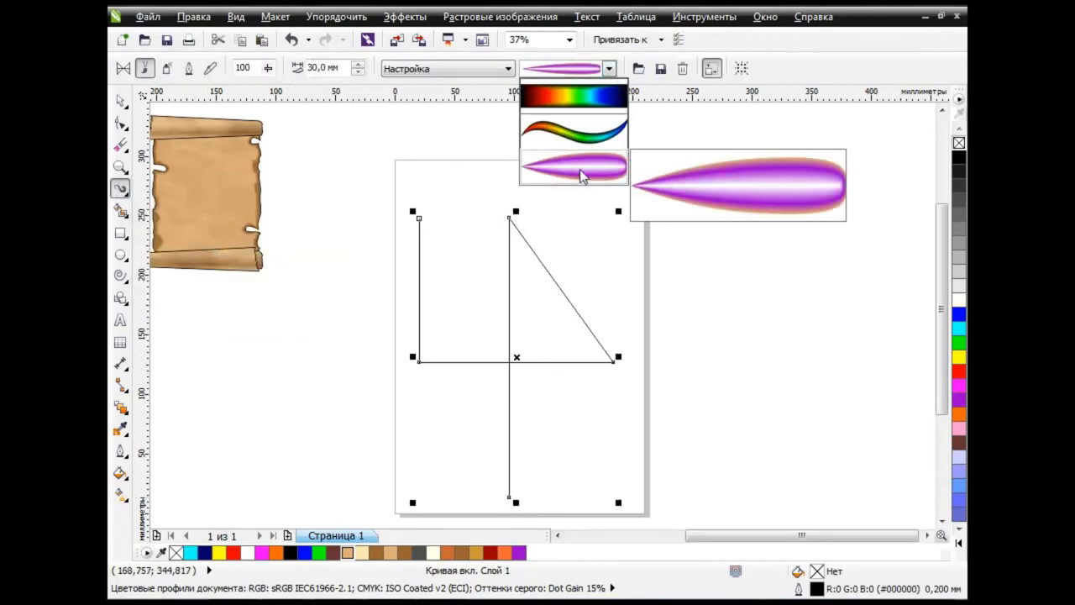
pyautogui.click(576, 163)
pyautogui.click(609, 68)
pyautogui.click(577, 132)
pyautogui.click(608, 68)
pyautogui.click(595, 156)
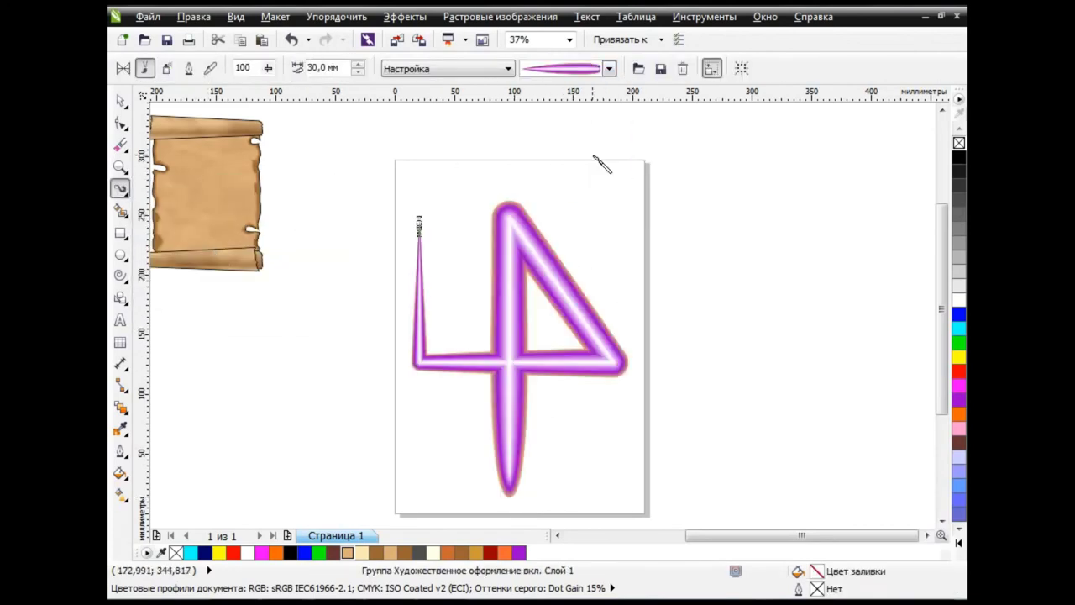
pyautogui.click(120, 100)
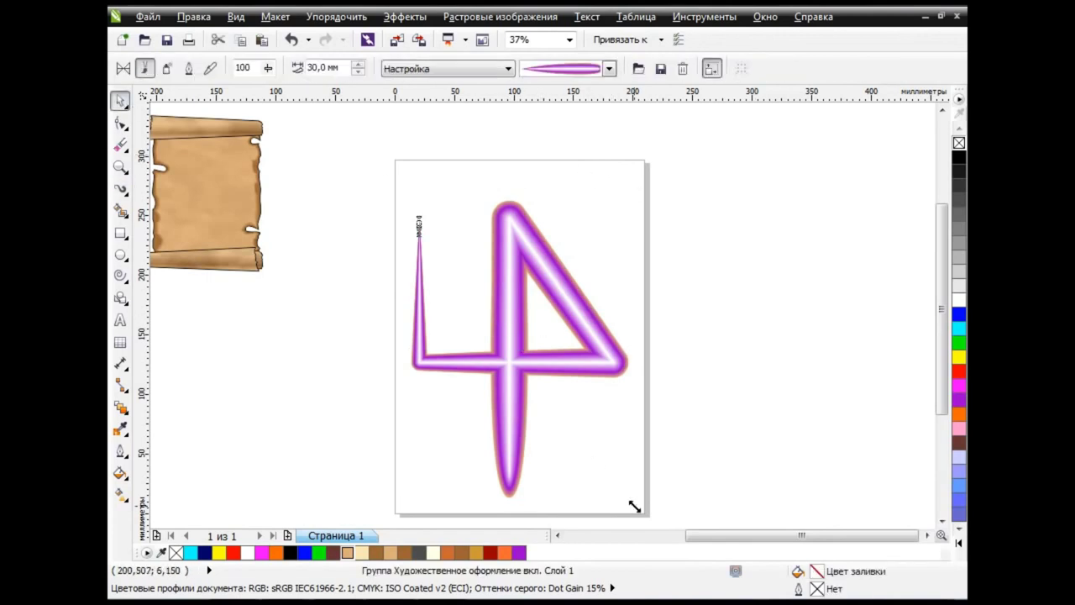
# Step: Move and enlarge the parchment over the page, and shrink the purple 4 onto it
pyautogui.moveTo(628, 502); pyautogui.dragTo(540, 366)
pyautogui.moveTo(206, 193); pyautogui.dragTo(445, 239)
pyautogui.moveTo(514, 324); pyautogui.dragTo(672, 490)
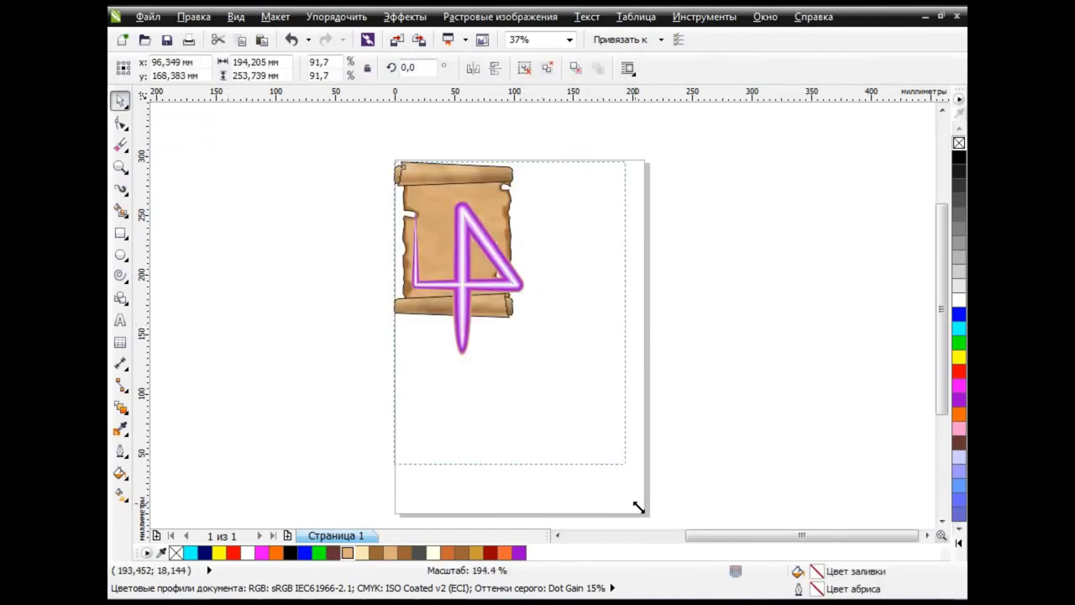
pyautogui.click(492, 250)
pyautogui.moveTo(526, 323); pyautogui.dragTo(468, 227)
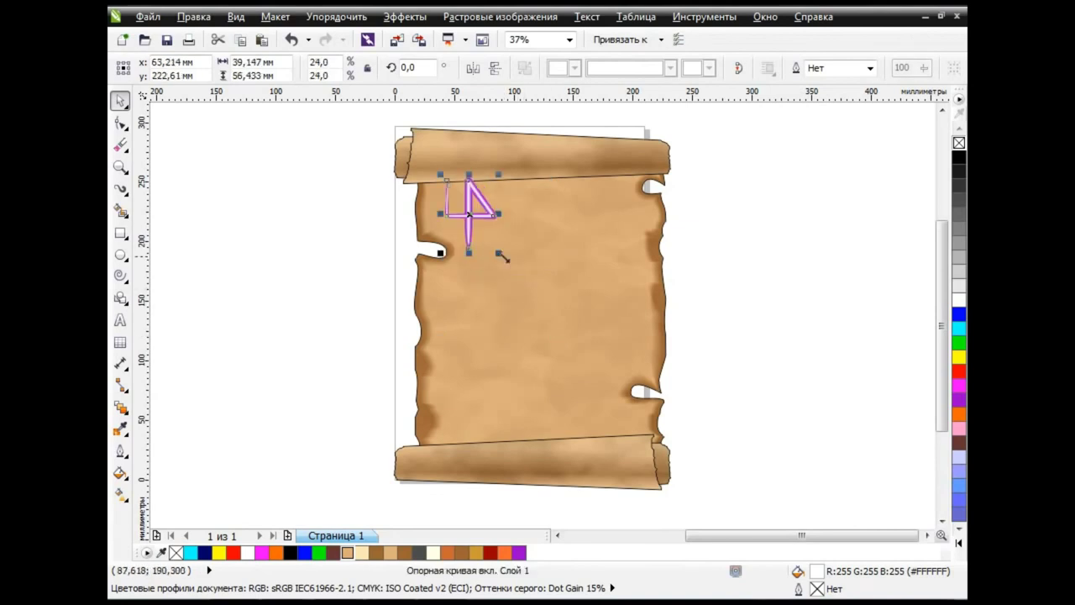
pyautogui.click(327, 286)
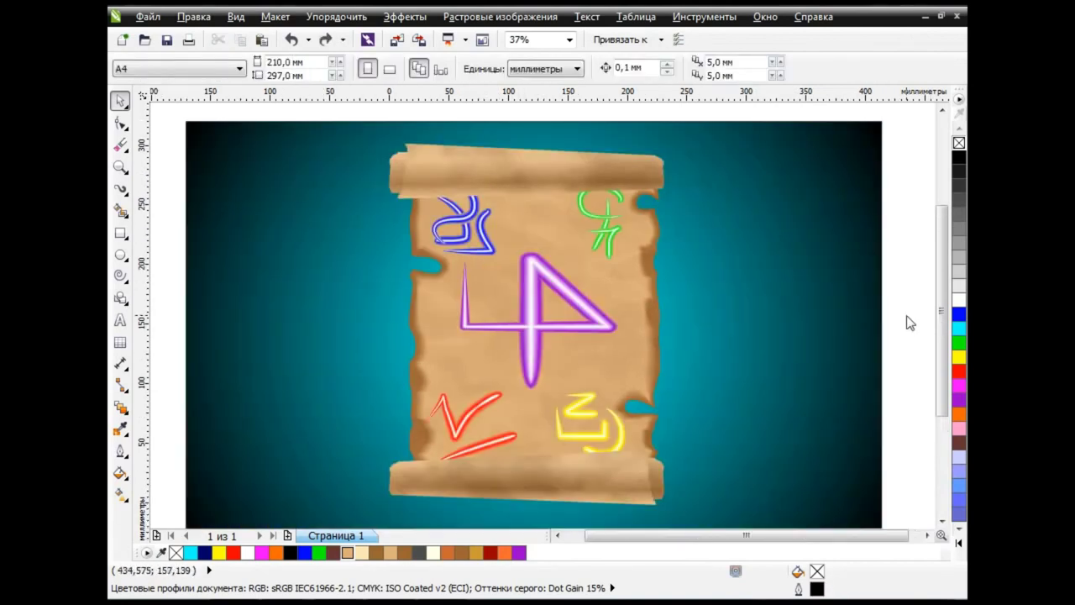